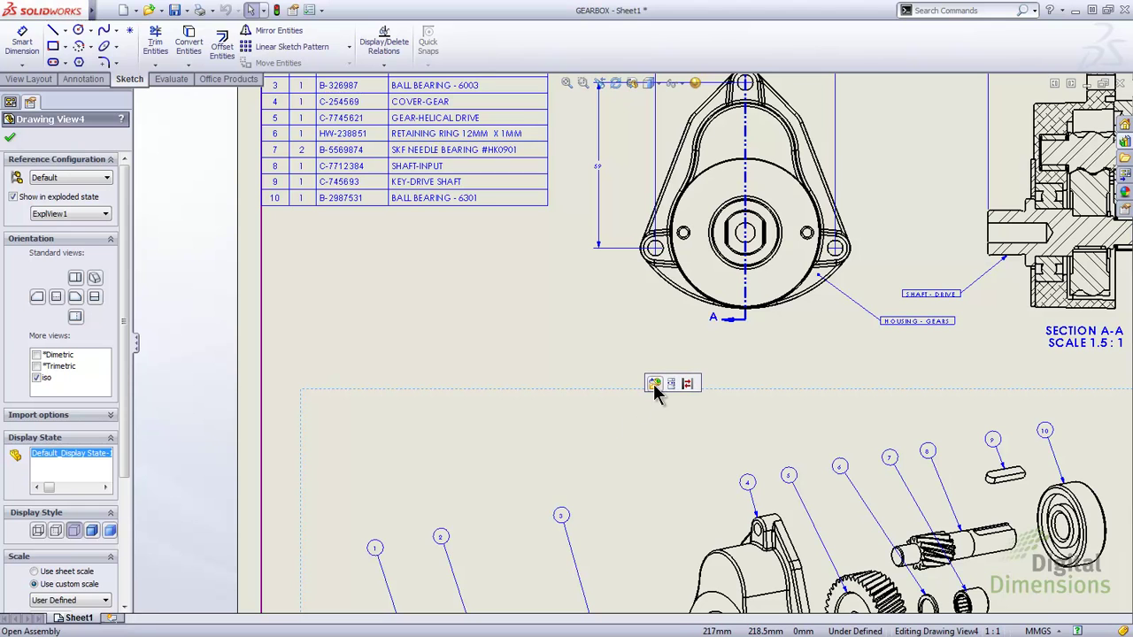
Open the GEARBOX assembly from the exploded drawing view and unsuppress the Additional components folder.
left_click(655, 383)
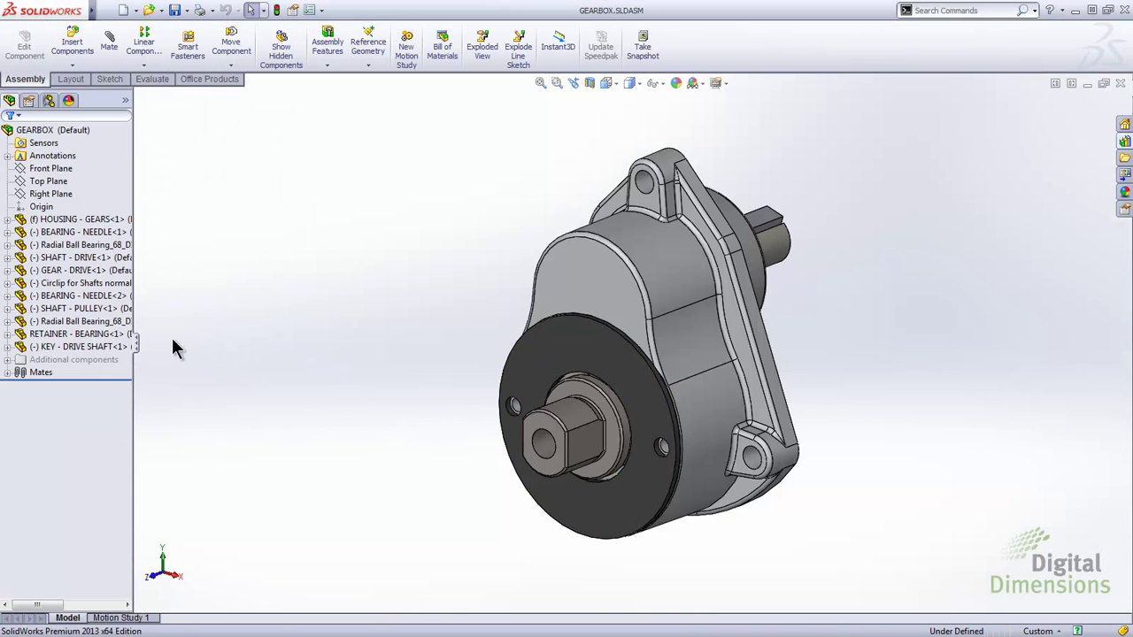
left_click(67, 360)
left_click(9, 360)
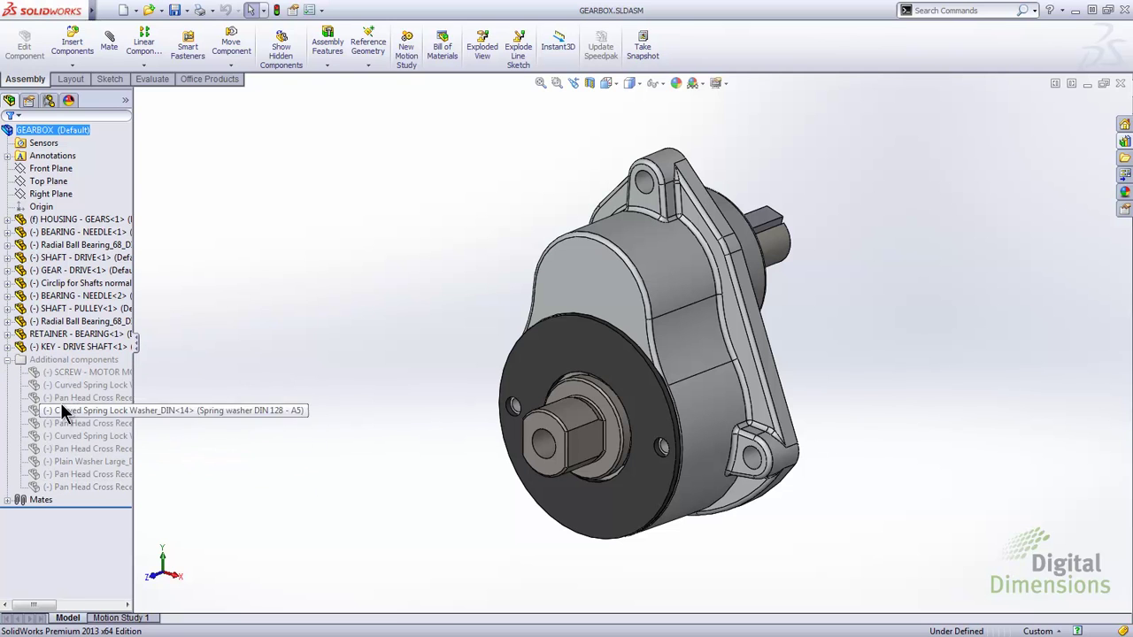
right_click(69, 365)
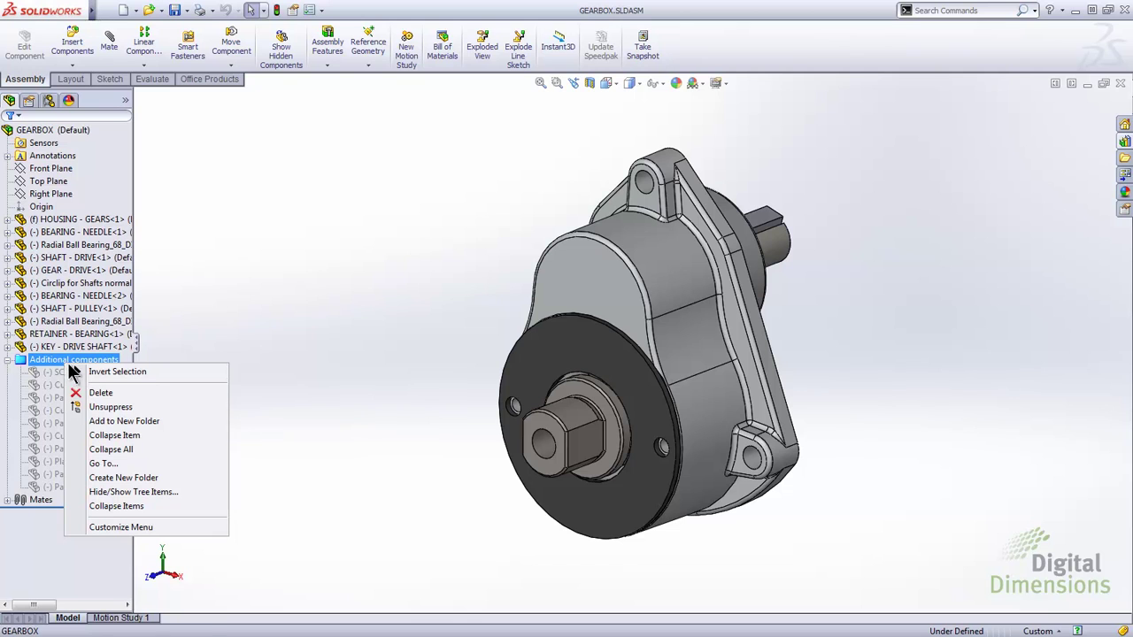
left_click(100, 407)
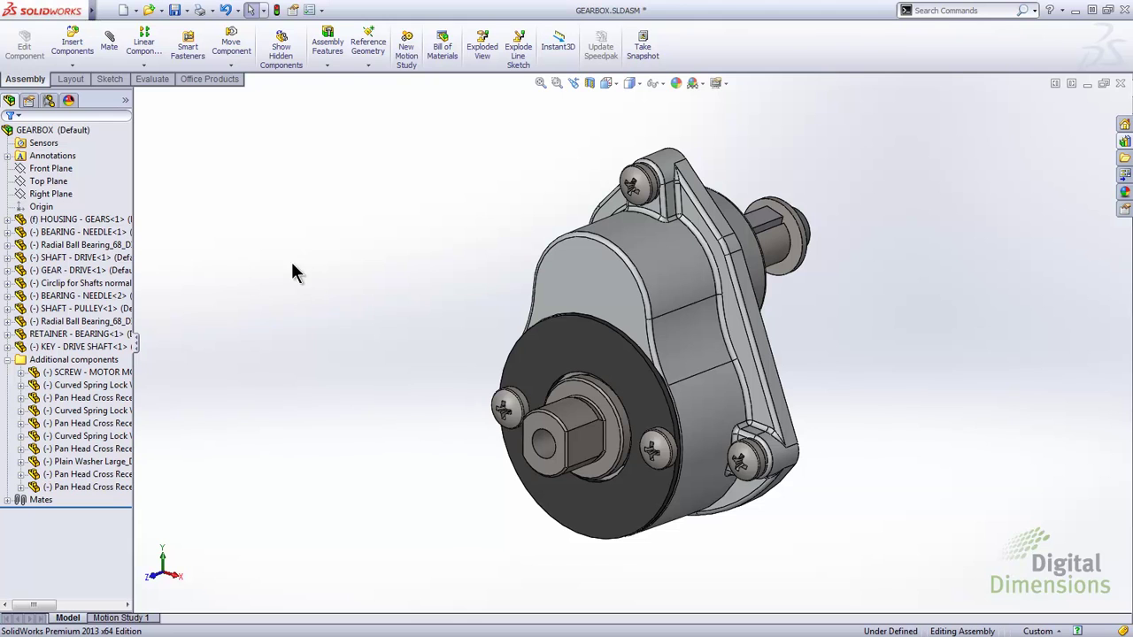
Explode the assembly with ExplView1 to inspect the added hardware, and collapse it again.
left_click(48, 101)
left_click(19, 144)
left_click(68, 155)
right_click(69, 155)
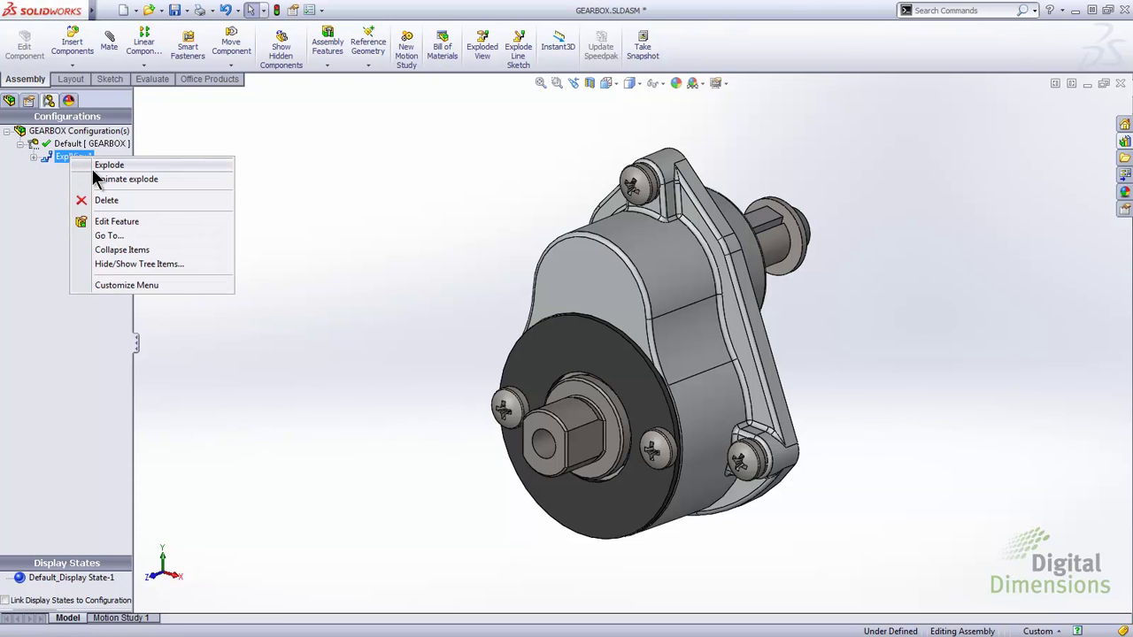
left_click(94, 168)
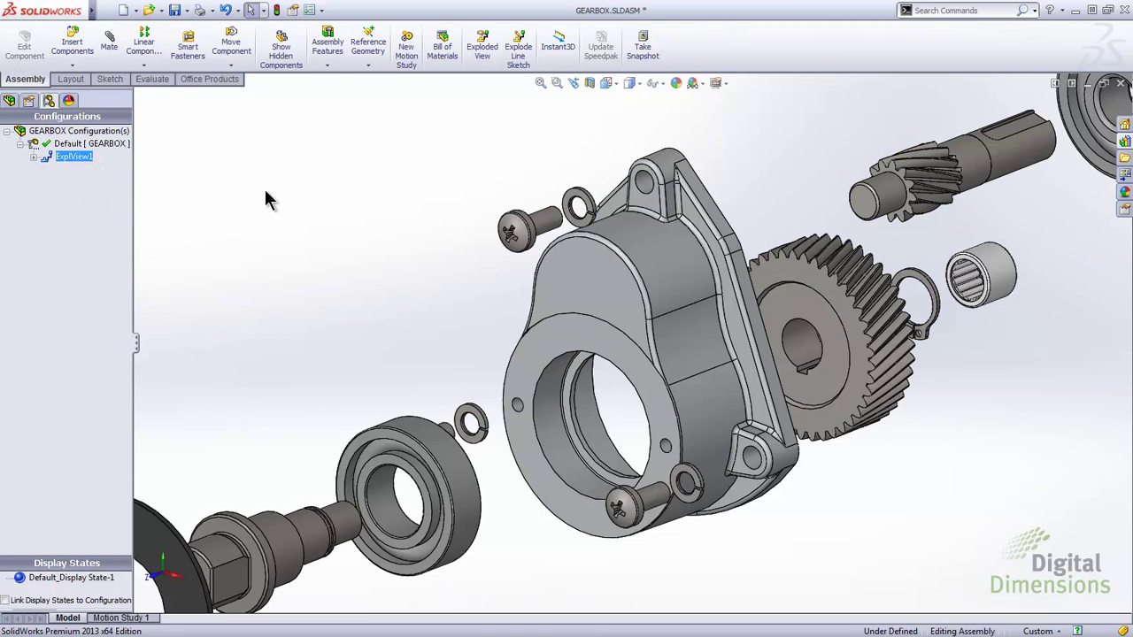
key("f")
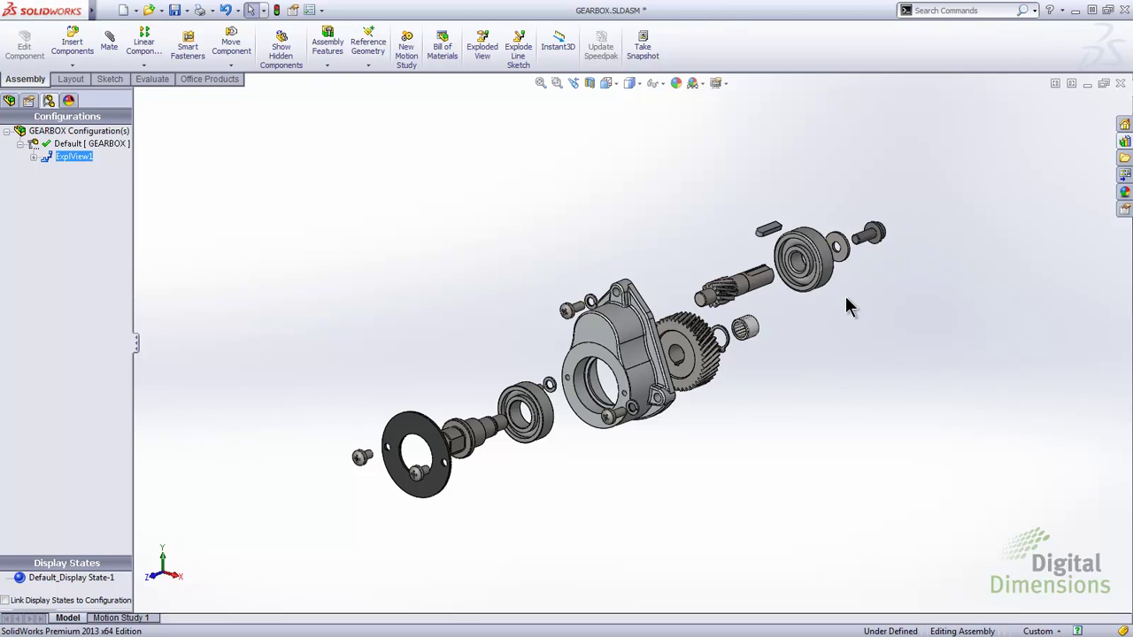
right_click(71, 159)
left_click(95, 168)
key("f")
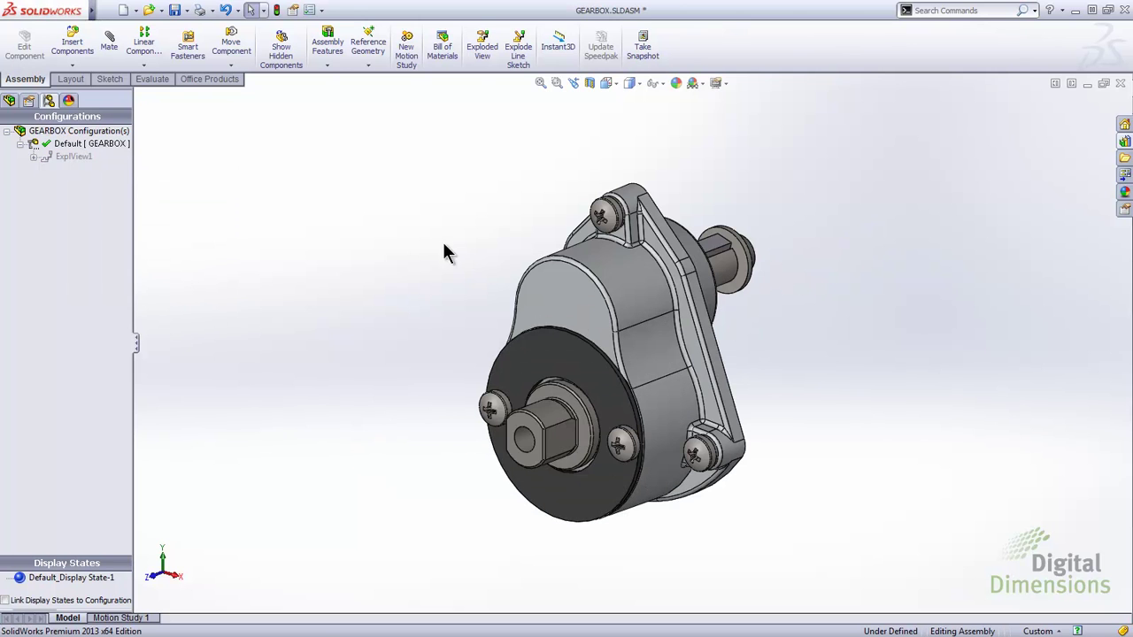
Switch back to the GEARBOX - Sheet1 drawing so that its views and bill of materials update.
mouse_move(92, 11)
left_click(285, 9)
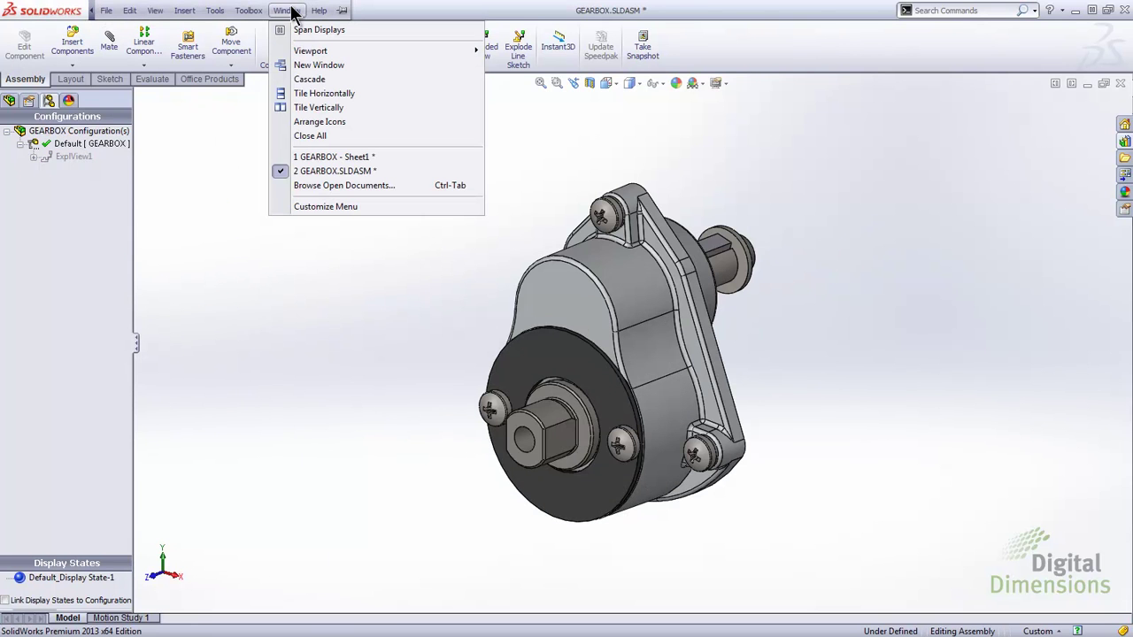
left_click(318, 157)
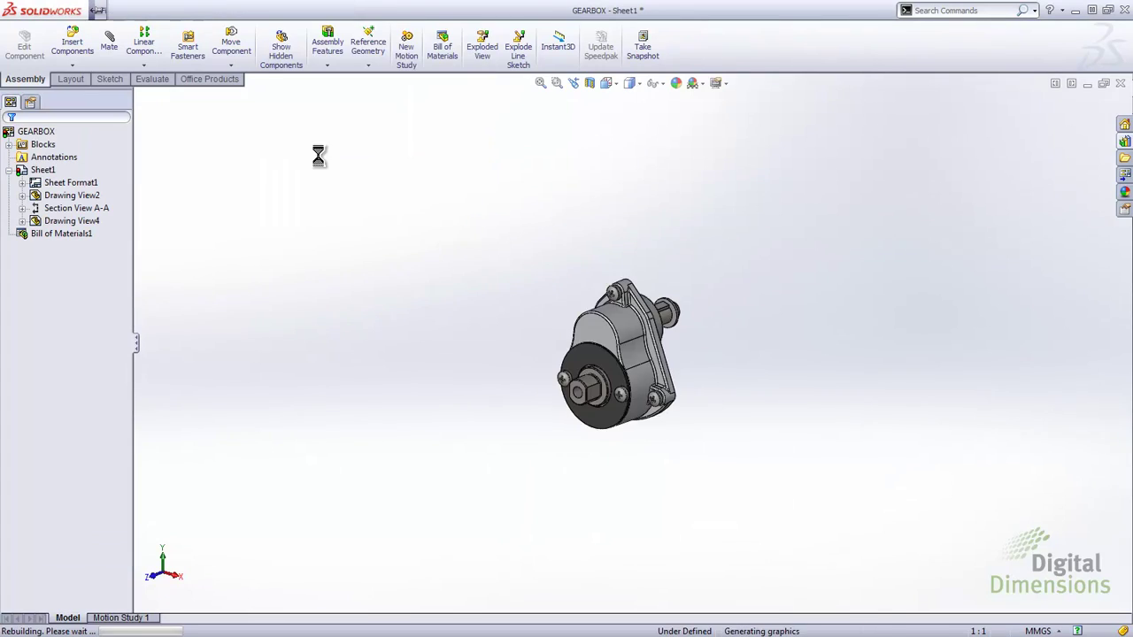
left_click(524, 372)
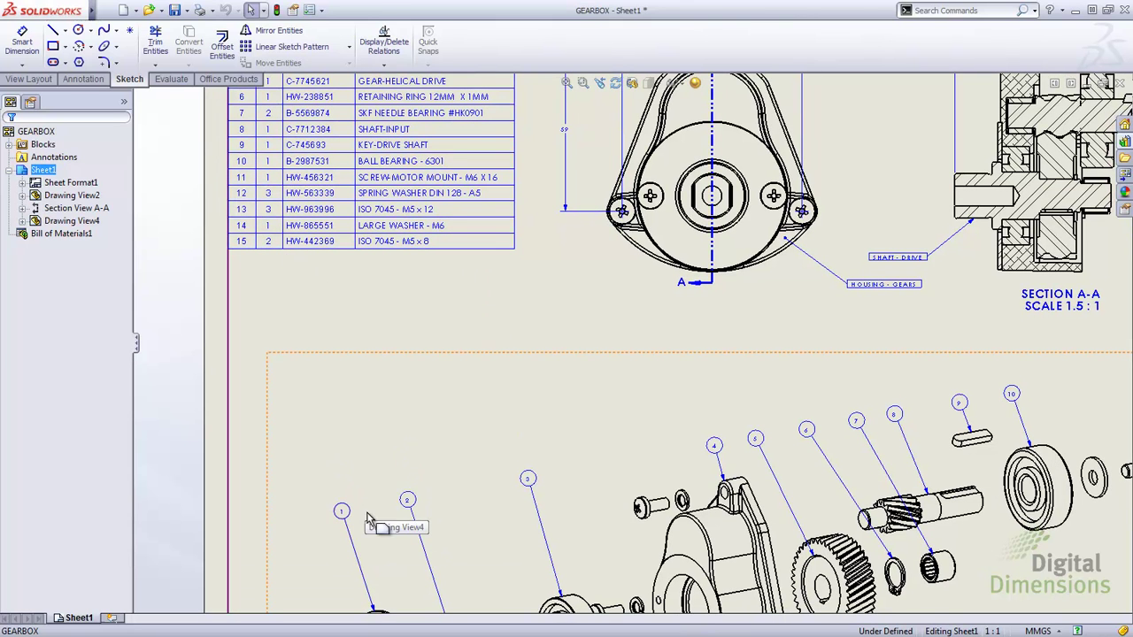
Add circular item-number balloons to the housing's pan head screw, spring washer, large washer and motor mount screw in the exploded view.
middle_click_drag(1062, 395, 926, 389)
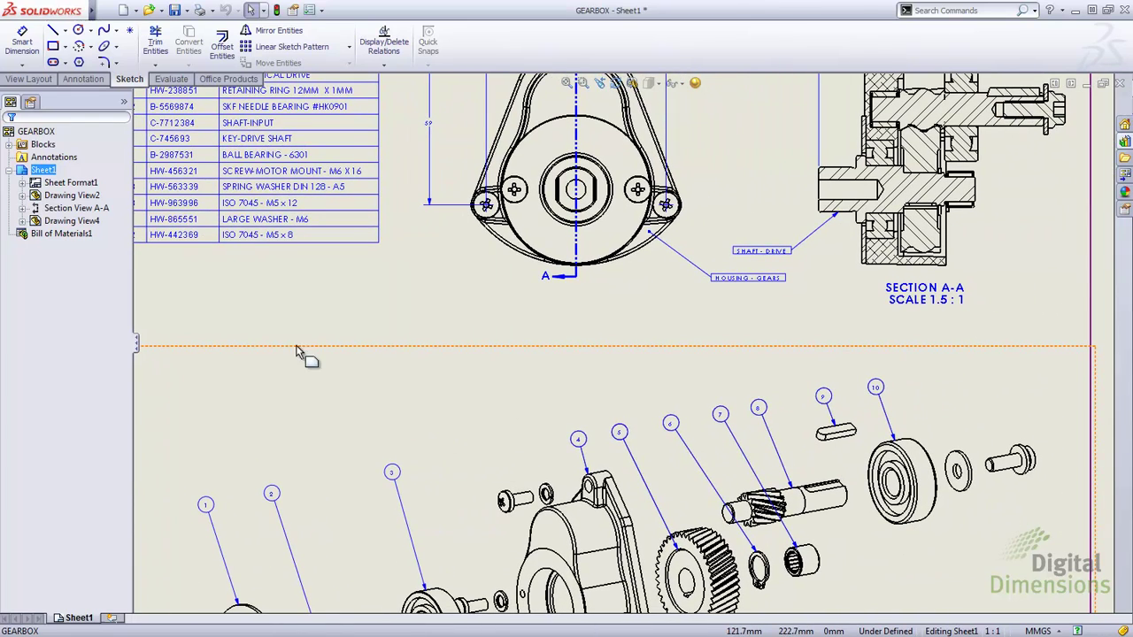
left_click(89, 82)
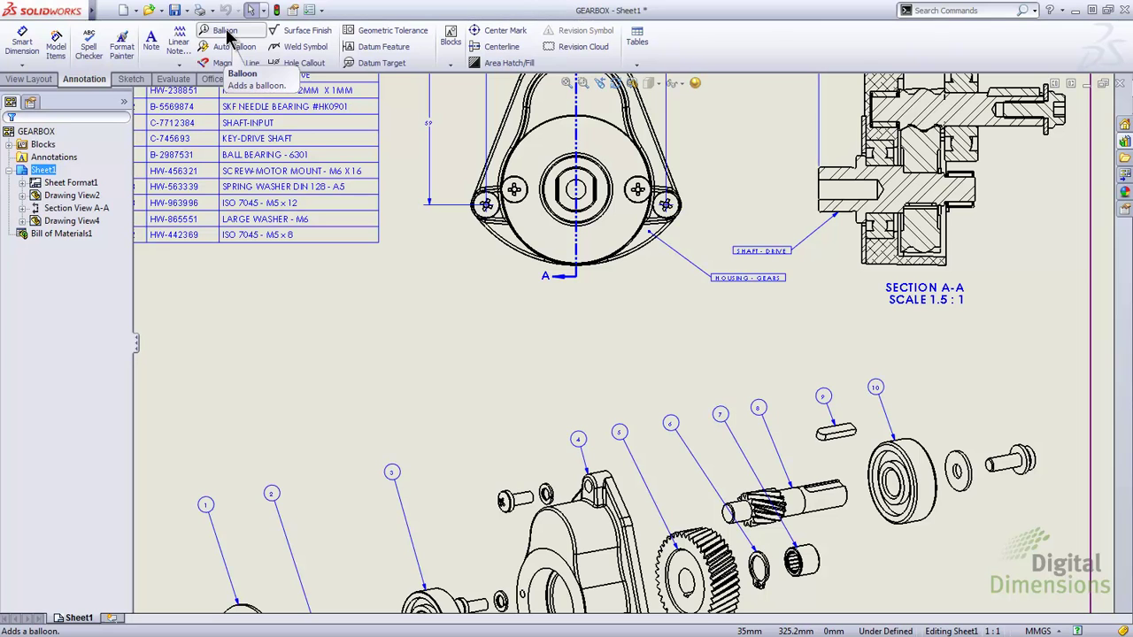
left_click(225, 31)
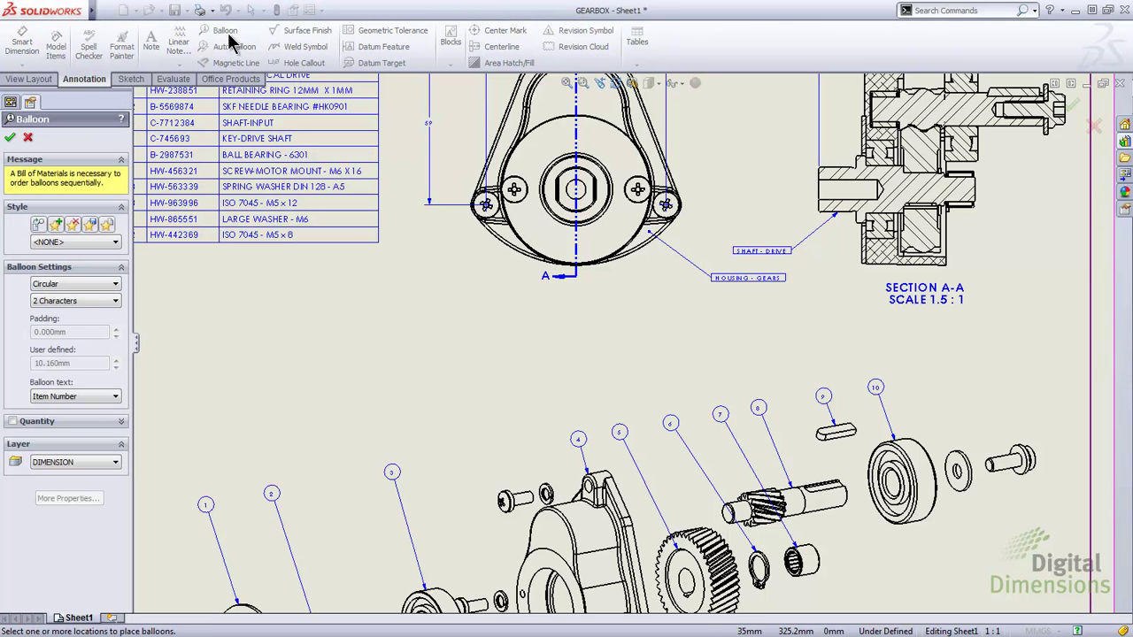
left_click(529, 507)
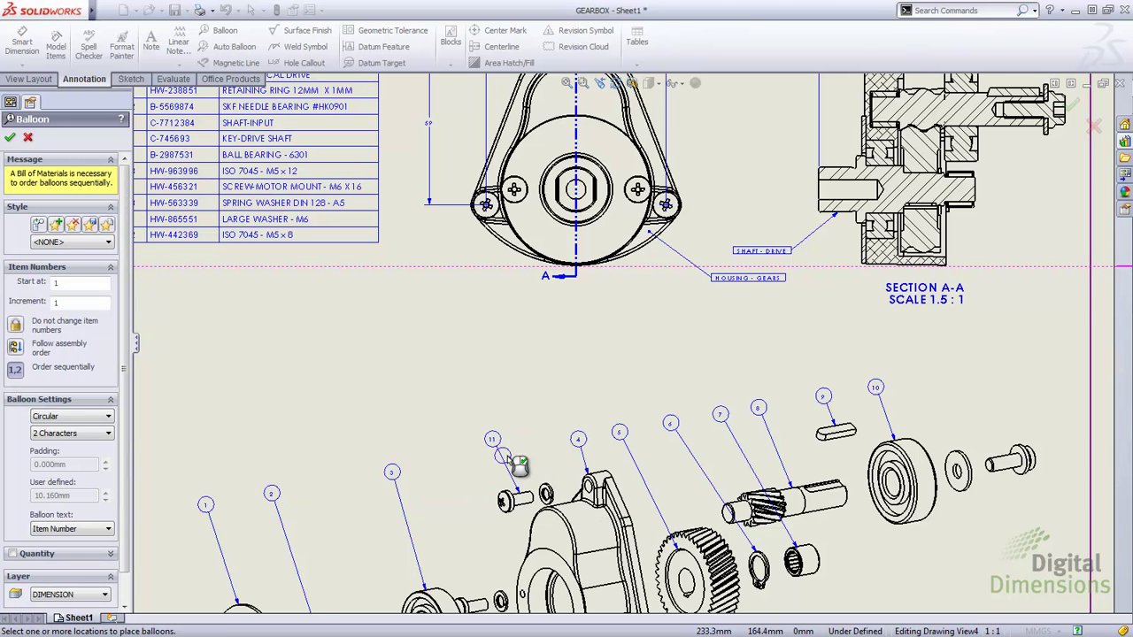
left_click(538, 440)
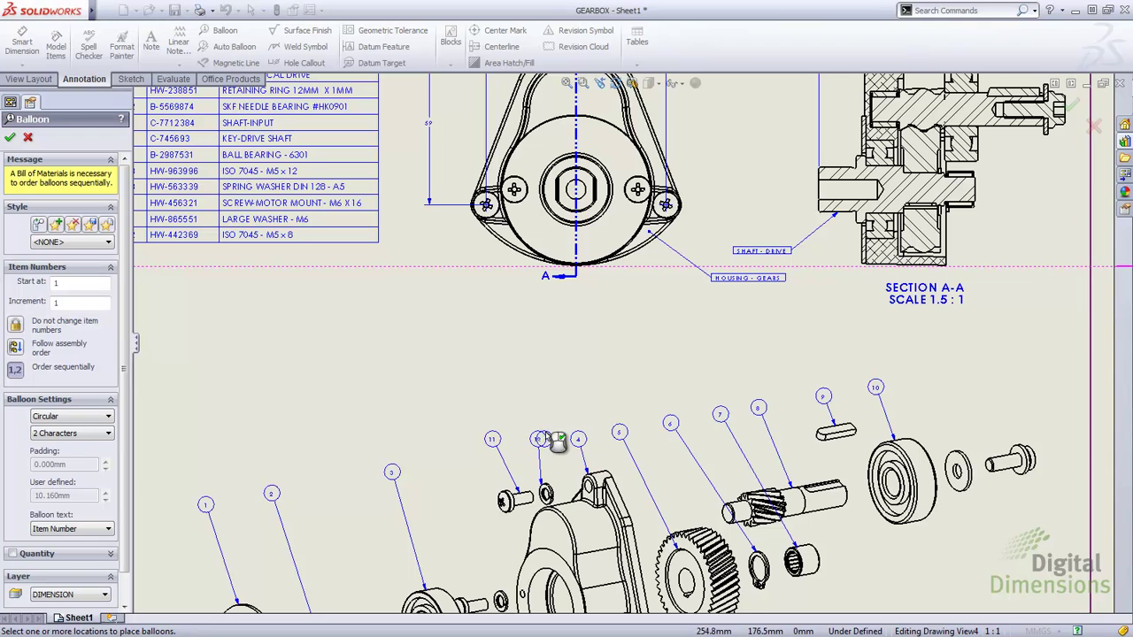
left_click(958, 459)
left_click(971, 397)
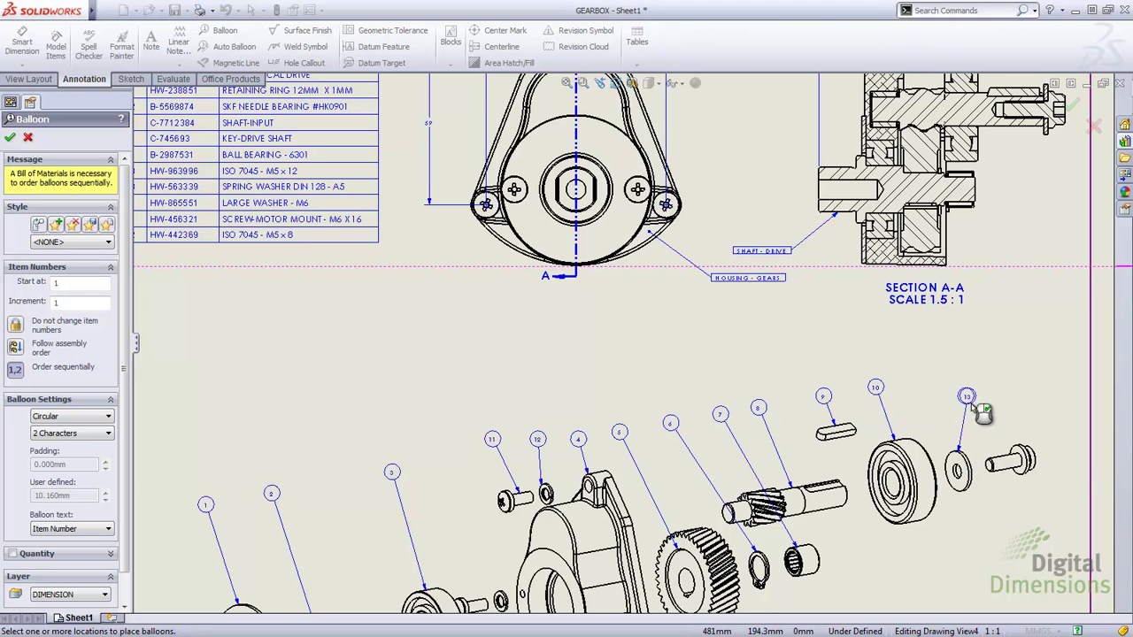
left_click(998, 470)
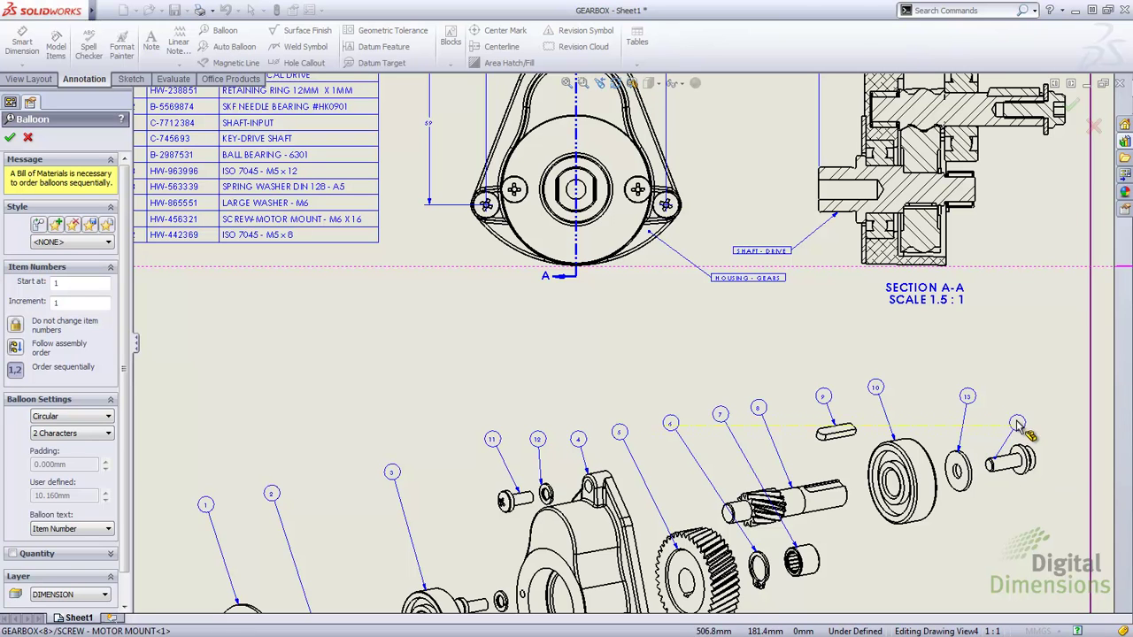
left_click(1010, 408)
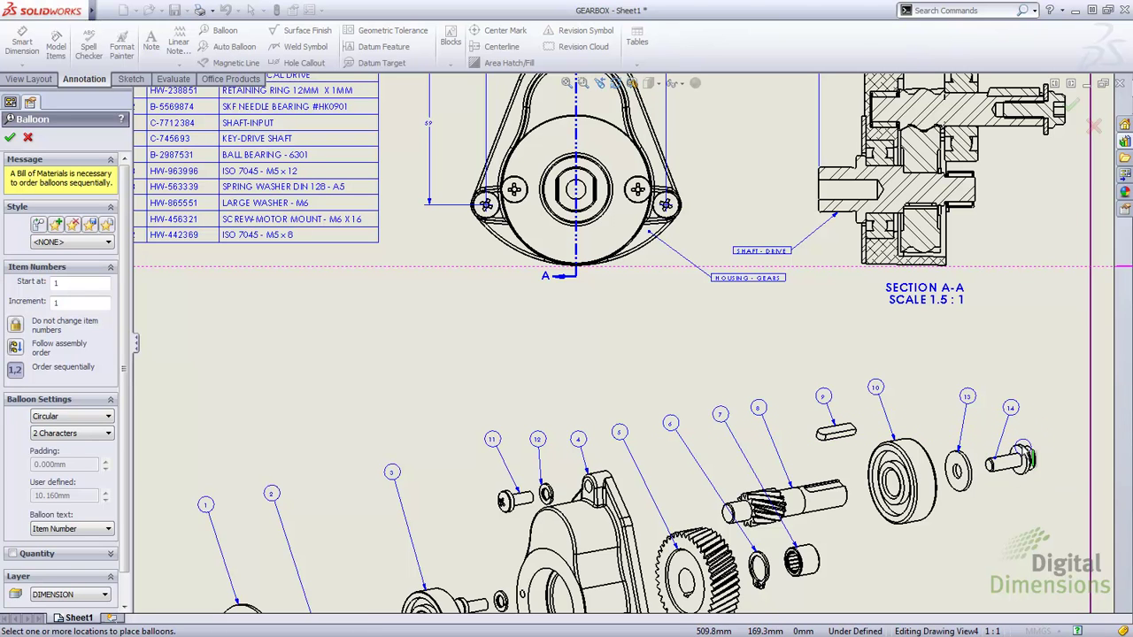
Place a second balloon on the head of the motor mount screw and delete that duplicate.
left_click(1024, 458)
left_click(1053, 407)
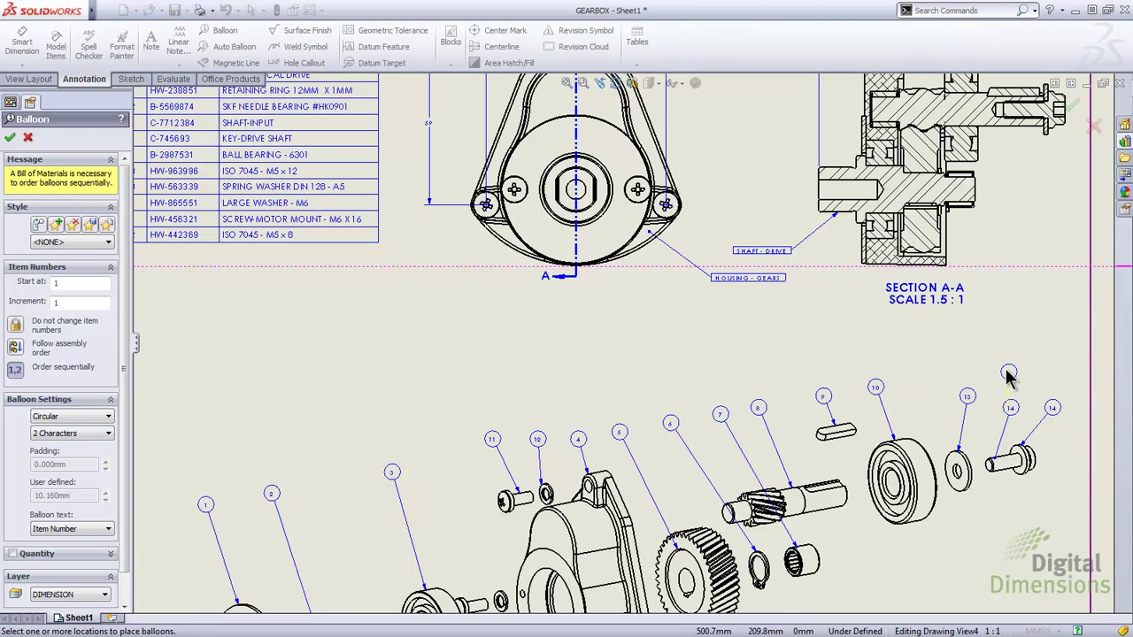
key("Escape")
left_click(1053, 409)
key("Escape")
Resequence the exploded view's existing balloons with Auto Balloon, ordering them sequentially from 1 in increments of 1.
mouse_move(546, 383)
middle_mouse_down()
mouse_move(607, 352)
mouse_move(617, 304)
middle_mouse_up()
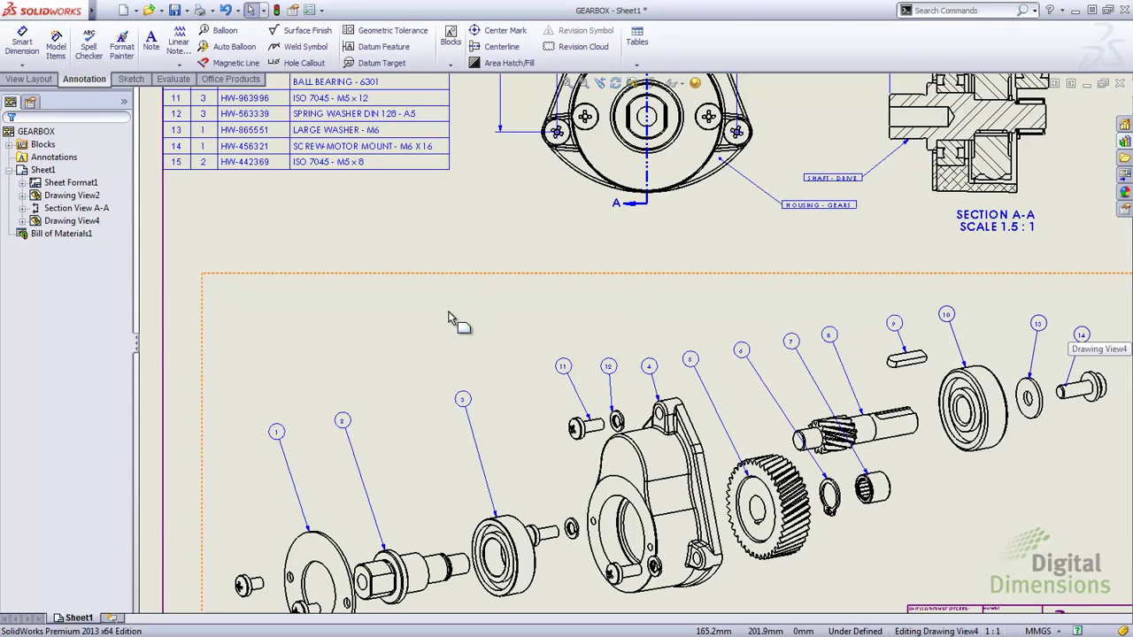
left_click(233, 302)
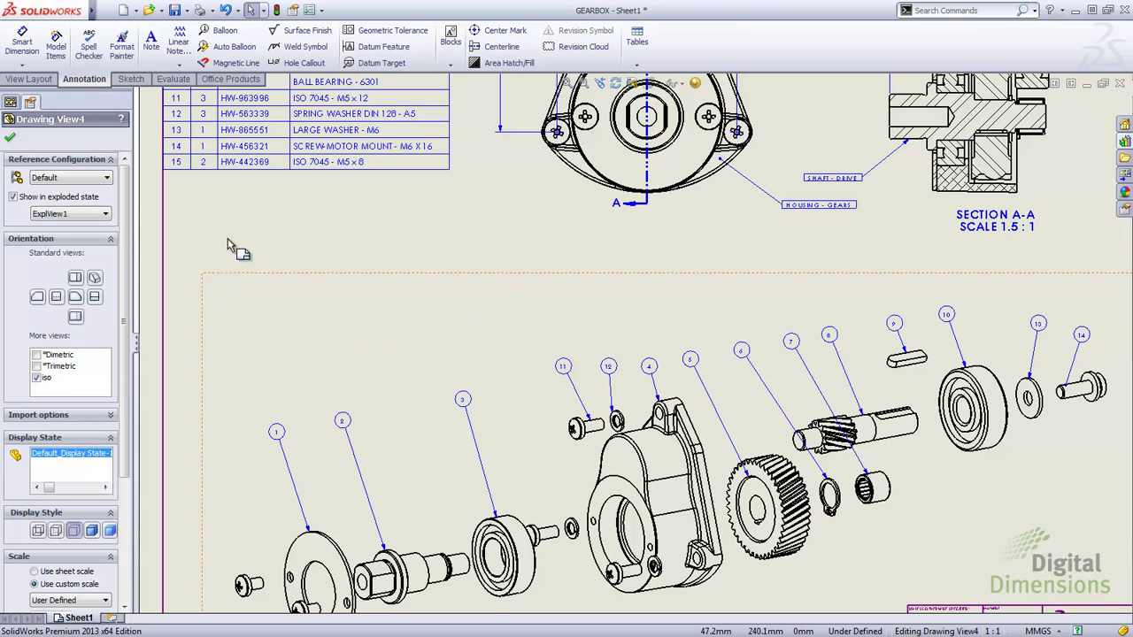
left_click(230, 48)
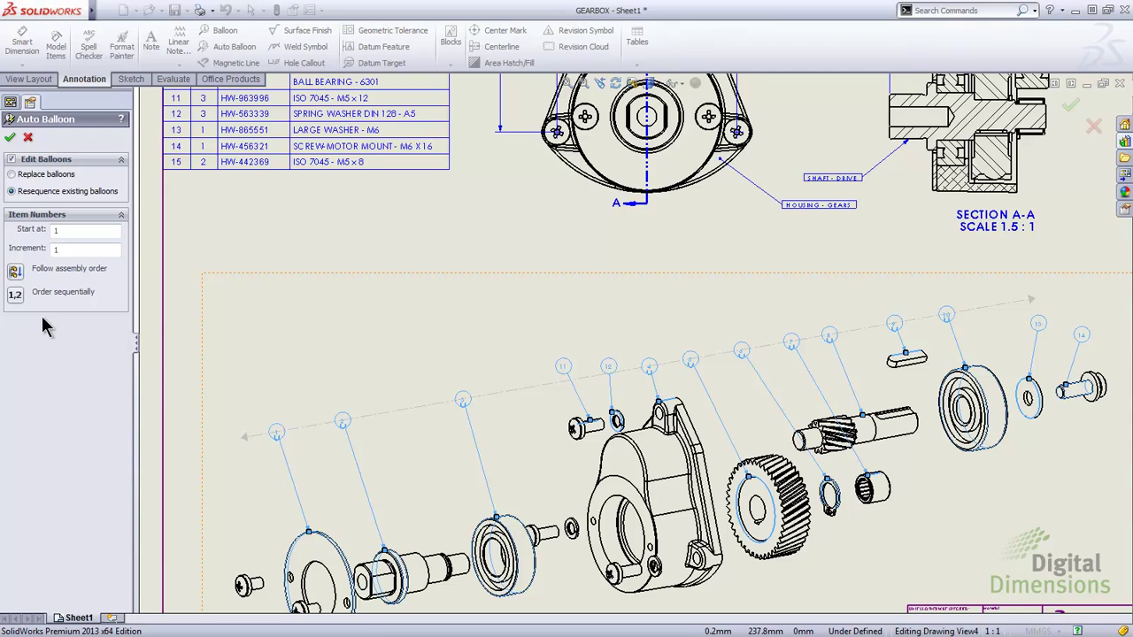
left_click(15, 297)
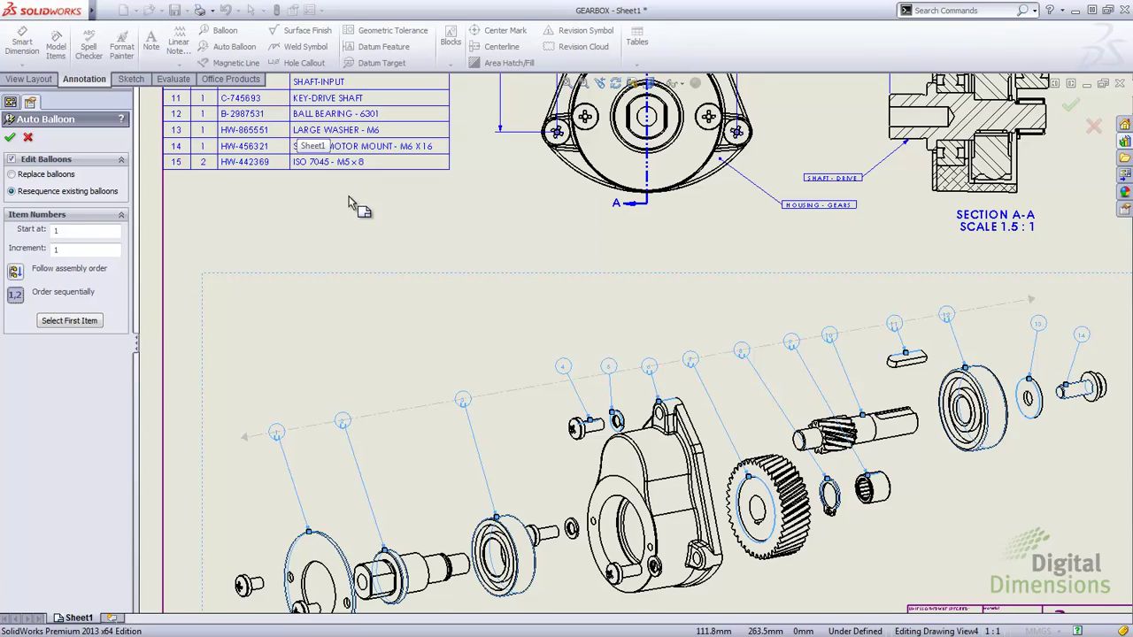
mouse_move(350, 202)
middle_mouse_down()
mouse_move(367, 333)
mouse_move(362, 210)
mouse_move(339, 189)
middle_mouse_up()
left_click(11, 140)
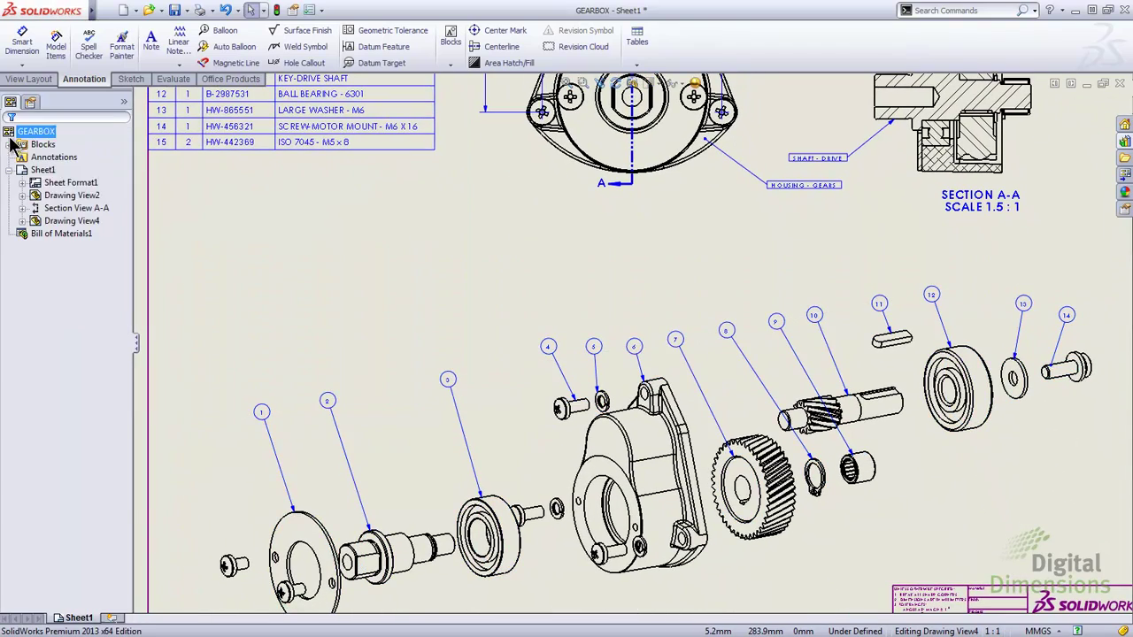
Attach balloons 4, 5, 13 and 14 to the magnetic line and adjust the line to about 463 mm long at about 10.3 degrees.
left_click_drag(549, 347, 520, 368)
left_click_drag(593, 346, 593, 355)
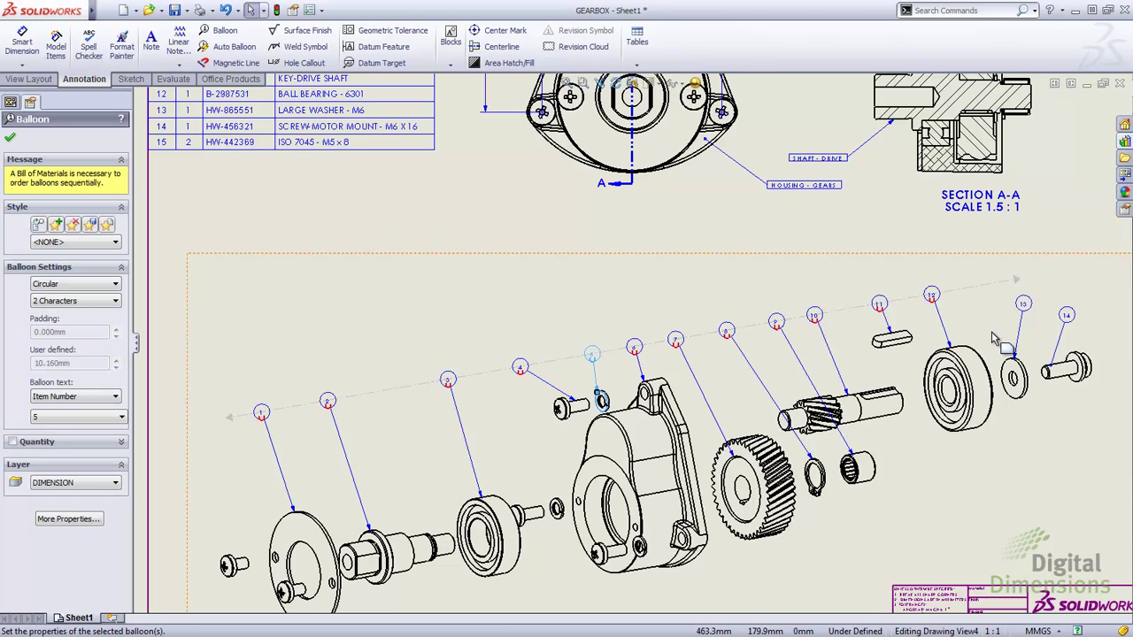
left_click_drag(1024, 308, 972, 292)
left_click_drag(1066, 314, 1052, 272)
left_click_drag(229, 417, 210, 431)
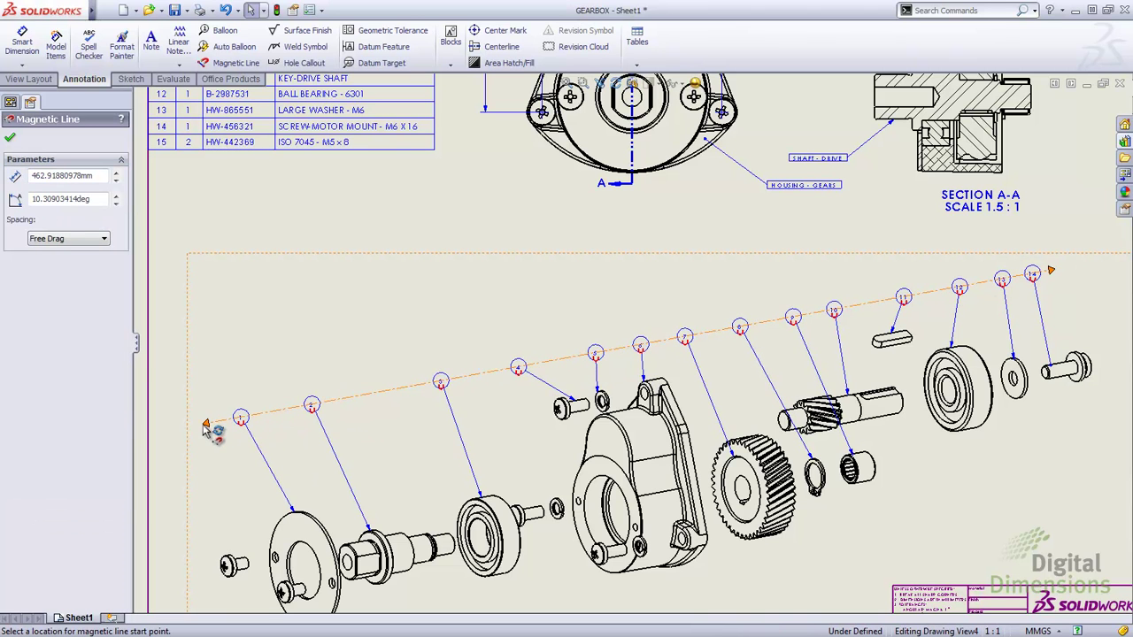
Replace the exploded view's balloons using Auto Balloon, ordered sequentially from 1, ignoring multiple instances and inserting a magnetic line.
left_click(459, 287)
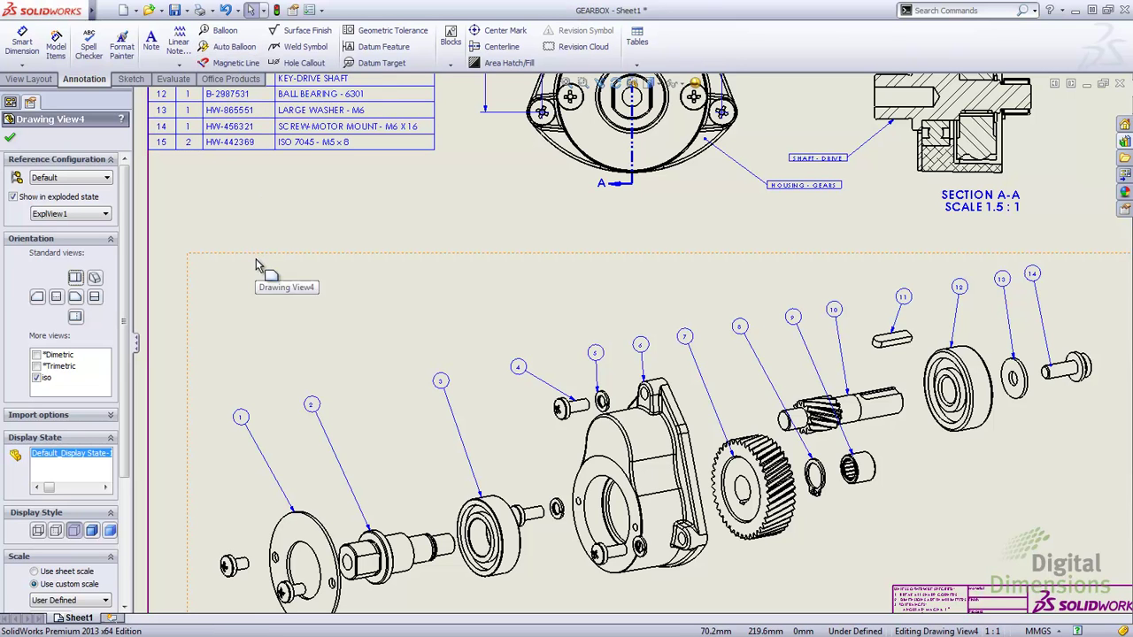
left_click(232, 50)
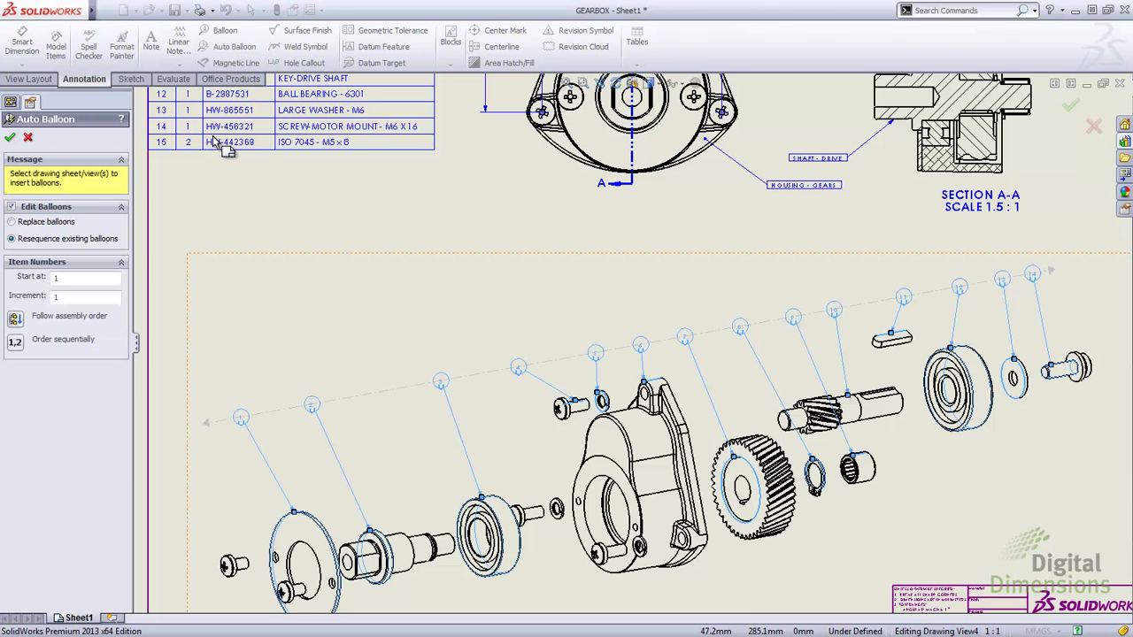
left_click(55, 223)
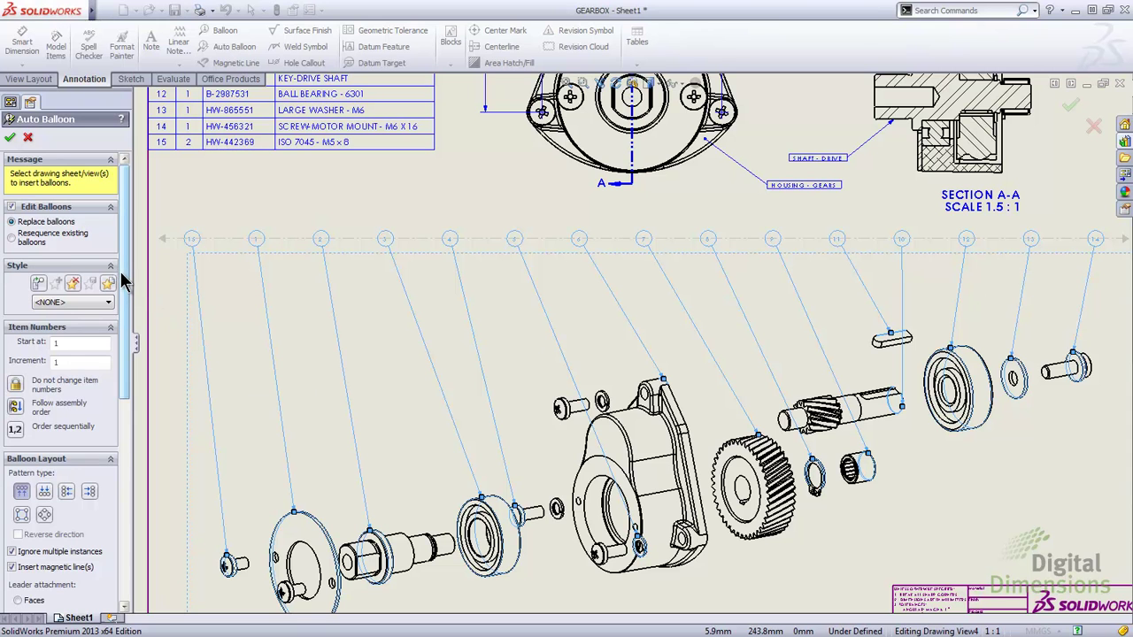
scroll(124, 292, "down", 4)
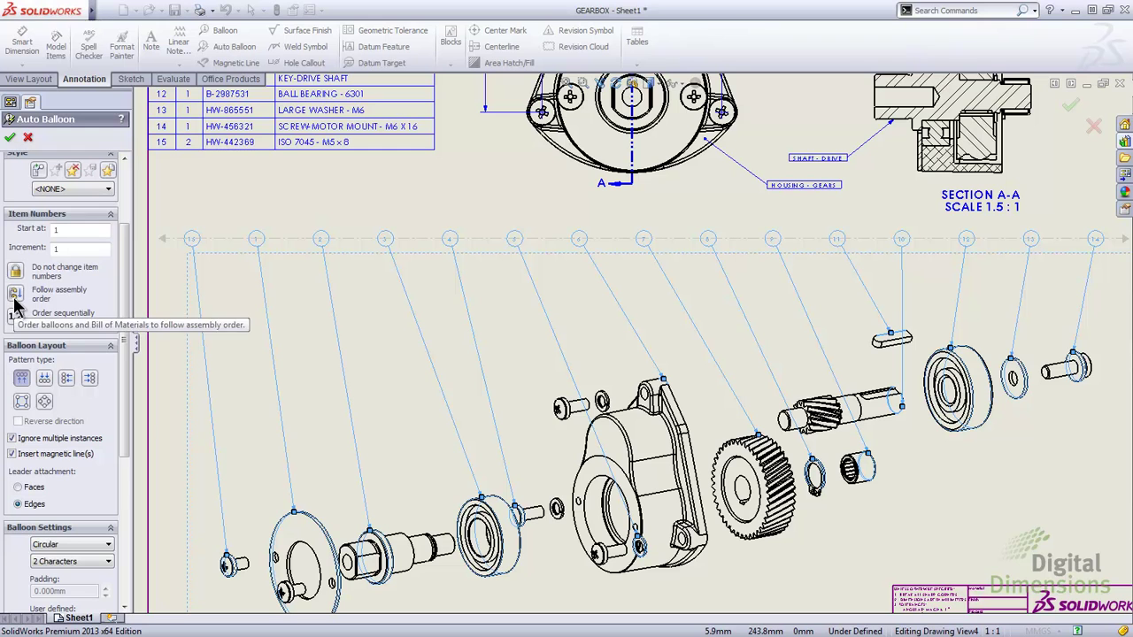
left_click(16, 317)
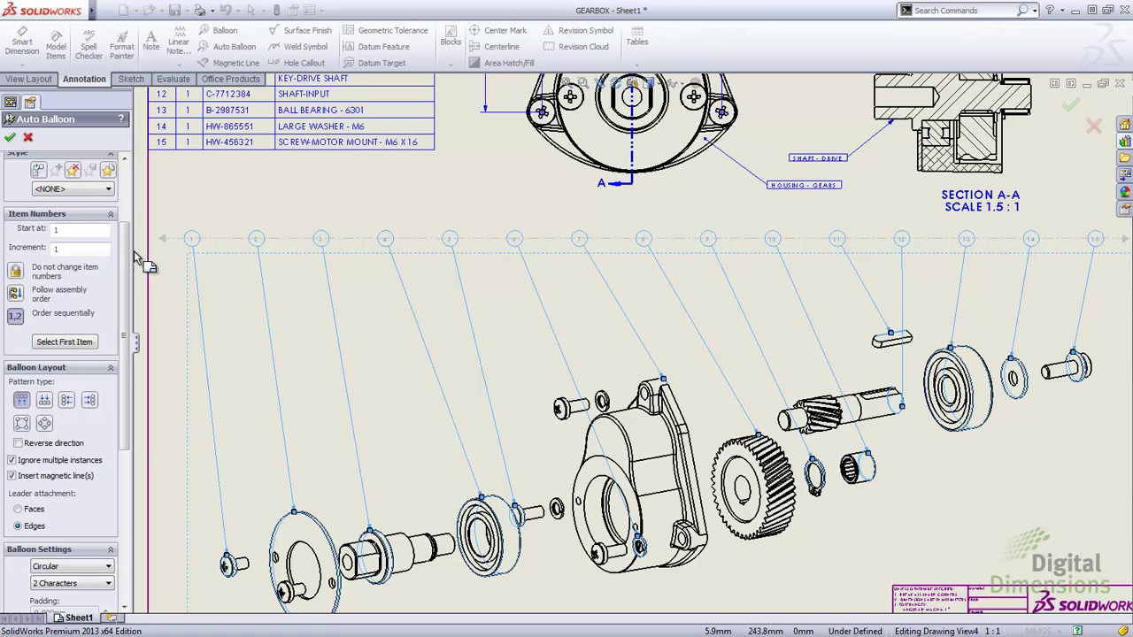
left_click_drag(129, 257, 135, 360)
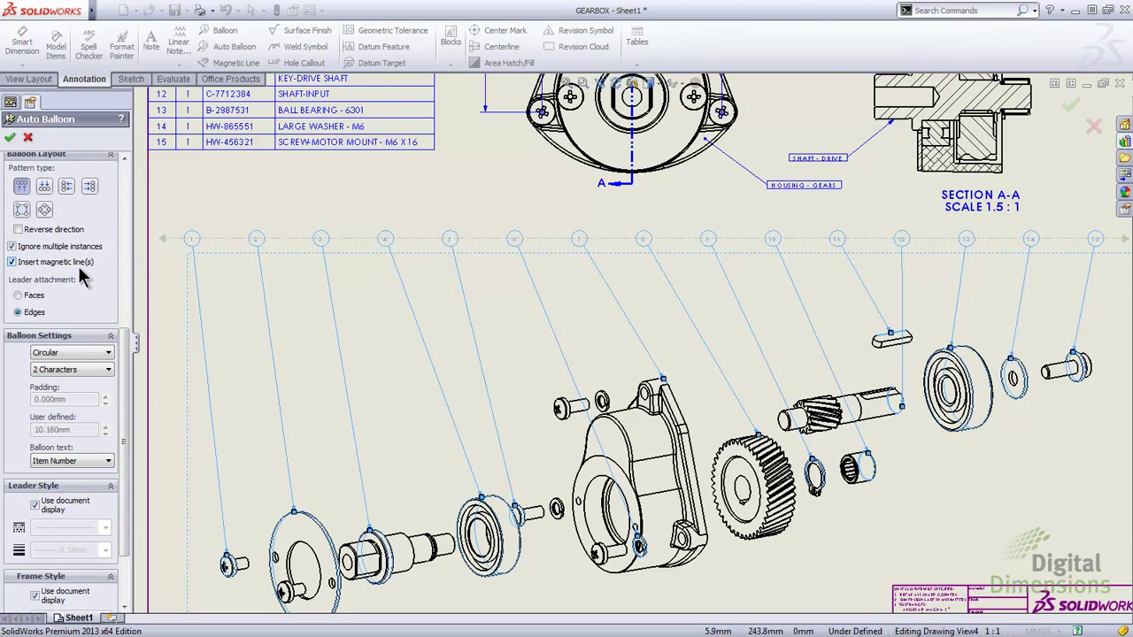
left_click(10, 137)
Tilt the new magnetic line to follow the exploded parts, about 482 mm long at about 12.3 degrees.
left_click(192, 243)
left_click_drag(221, 243, 200, 431)
left_click_drag(1125, 294, 1075, 245)
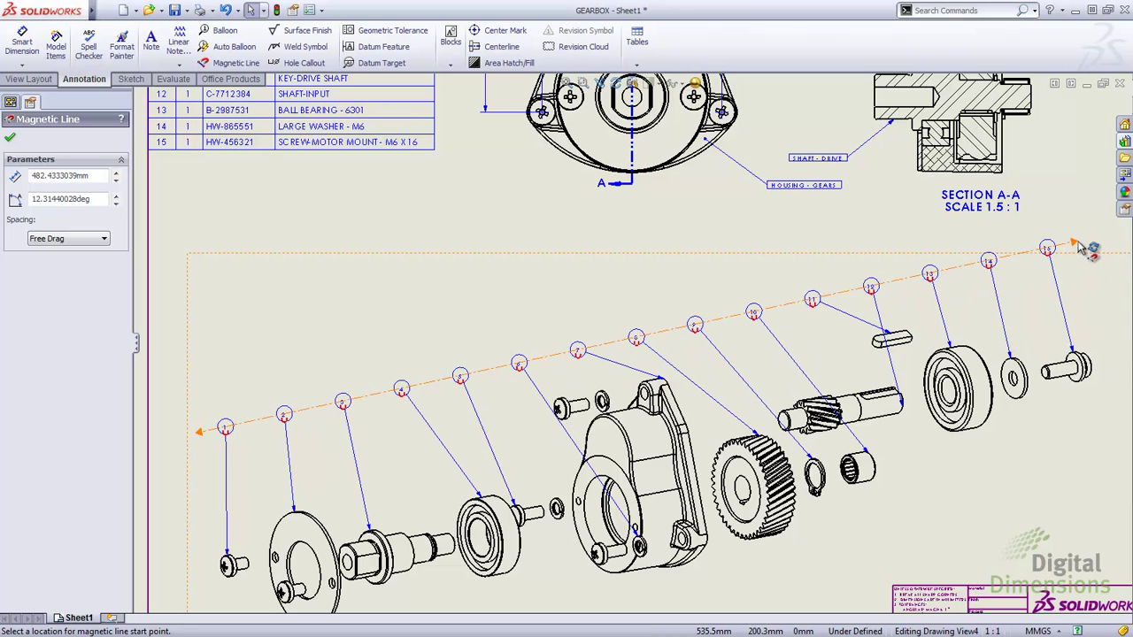
Swap the positions of balloons 11 and 12 along the magnetic line so balloon 11 sits above the key.
left_click(871, 289)
left_click_drag(868, 295, 838, 295)
left_click(744, 296)
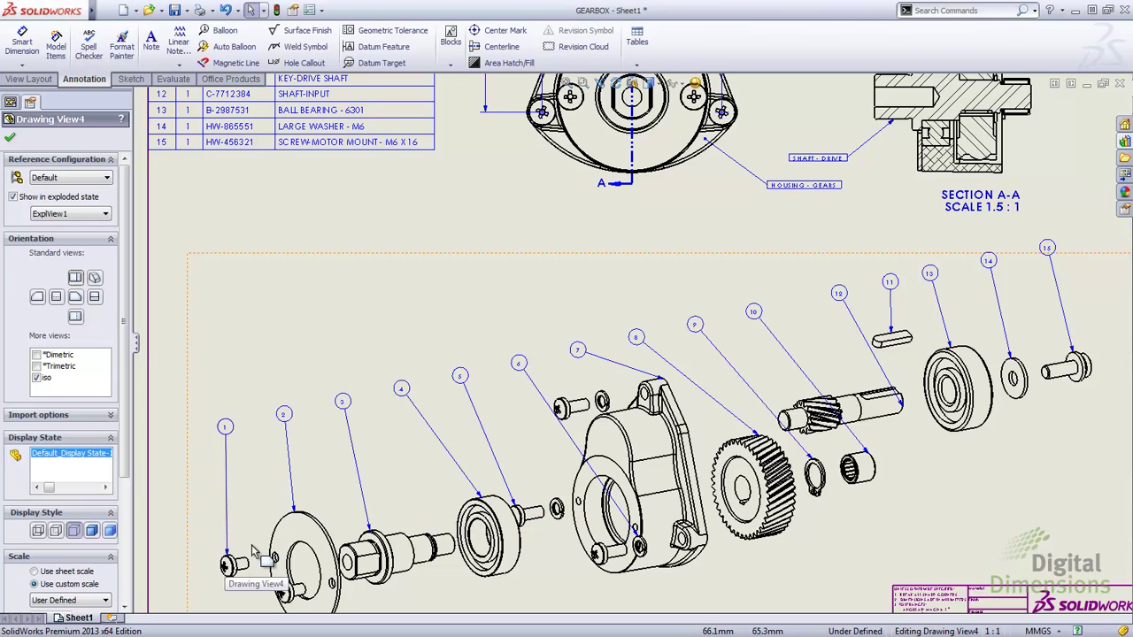
left_click(637, 542)
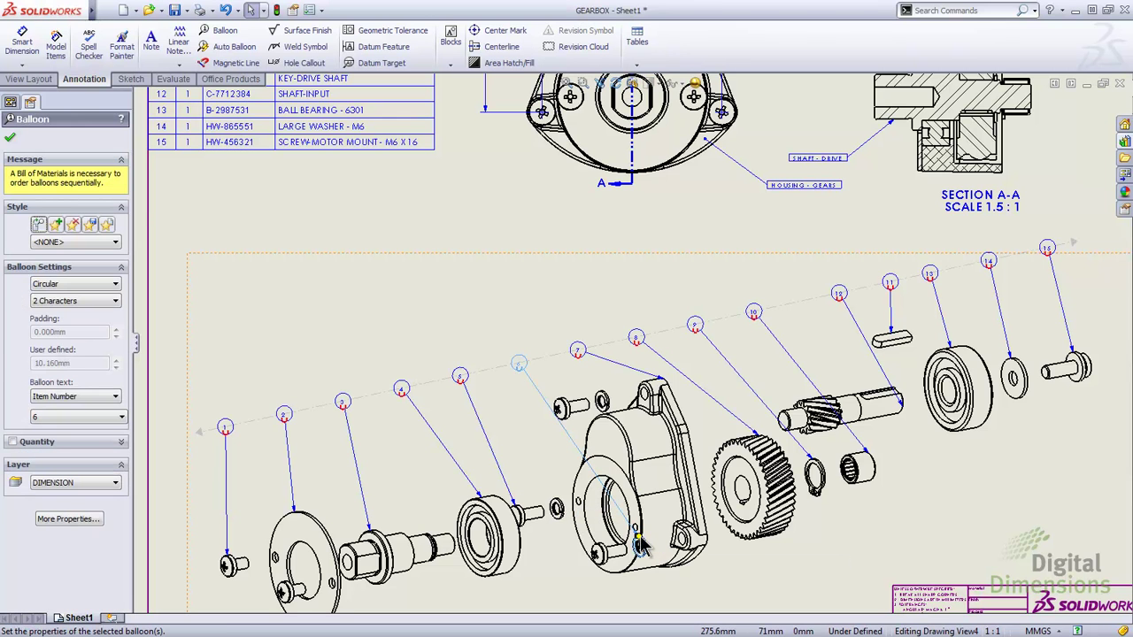
left_click(739, 566)
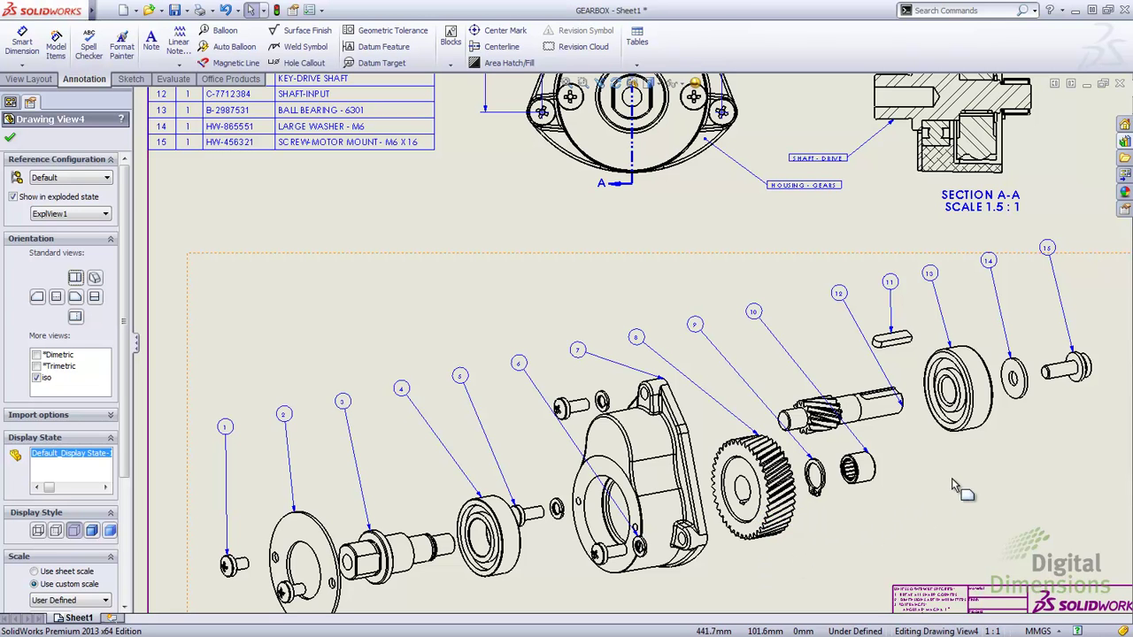
left_click(1093, 238)
key("f")
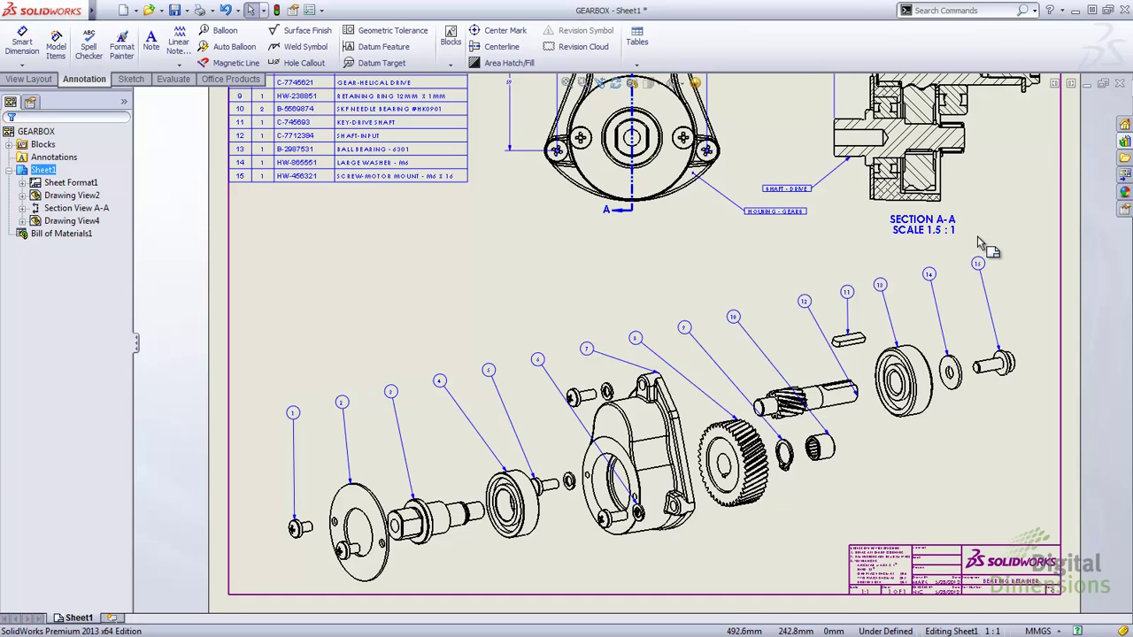
key("f")
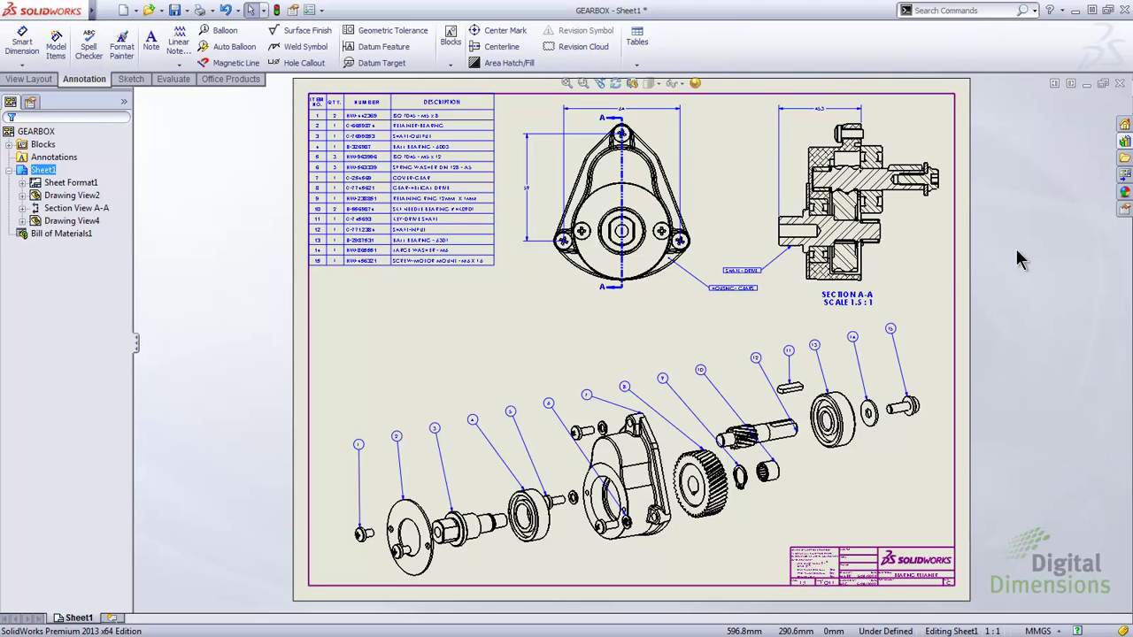
Add a circular balloon showing the File Name to the bearing retainer in the front view.
scroll(735, 304, "down", 3)
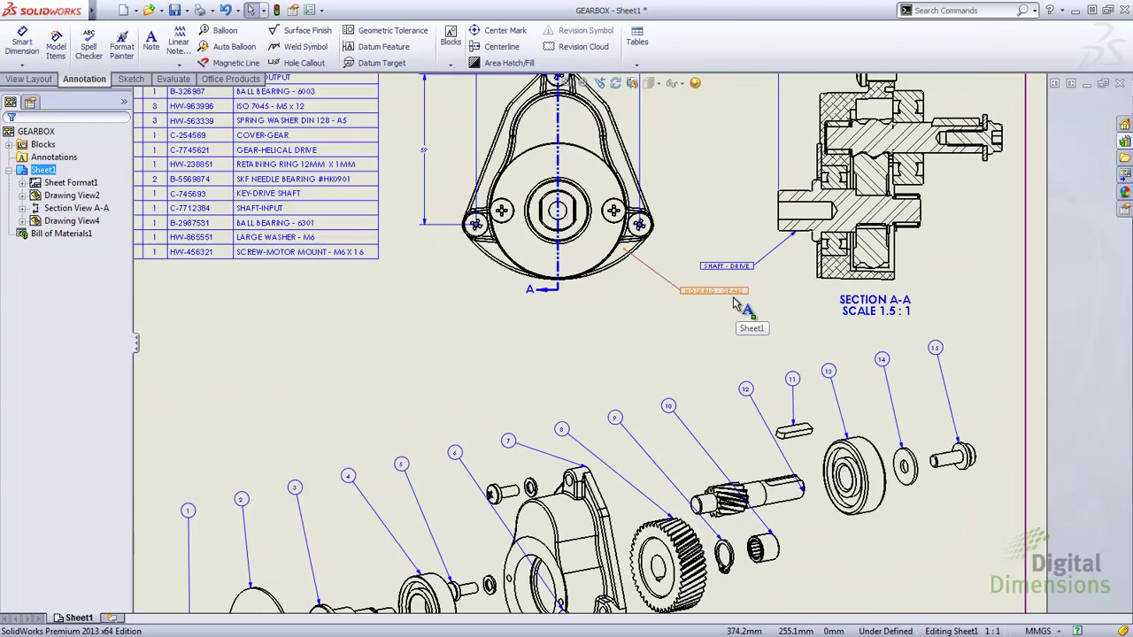
scroll(735, 304, "down", 3)
mouse_move(726, 298)
middle_mouse_down()
mouse_move(673, 242)
mouse_move(675, 286)
middle_mouse_up()
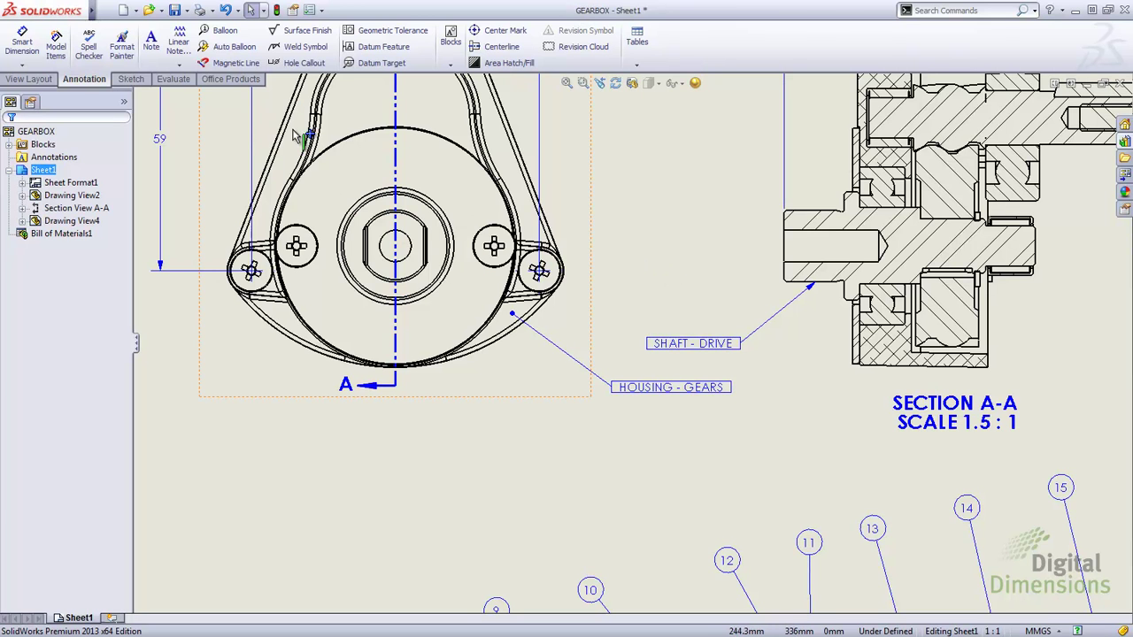
left_click(226, 33)
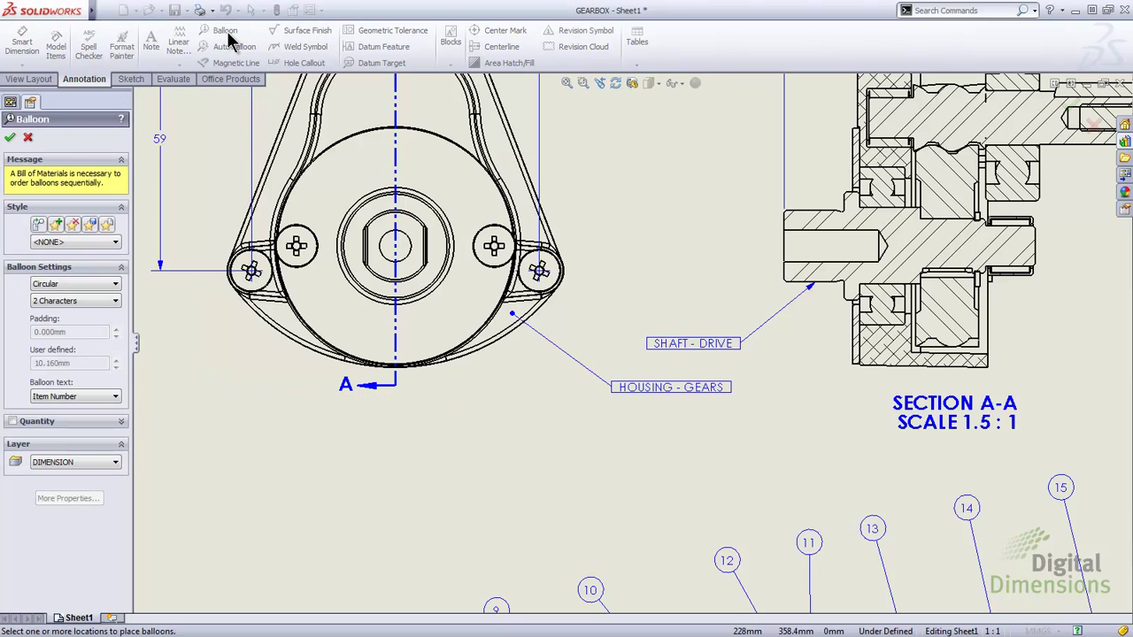
left_click(75, 400)
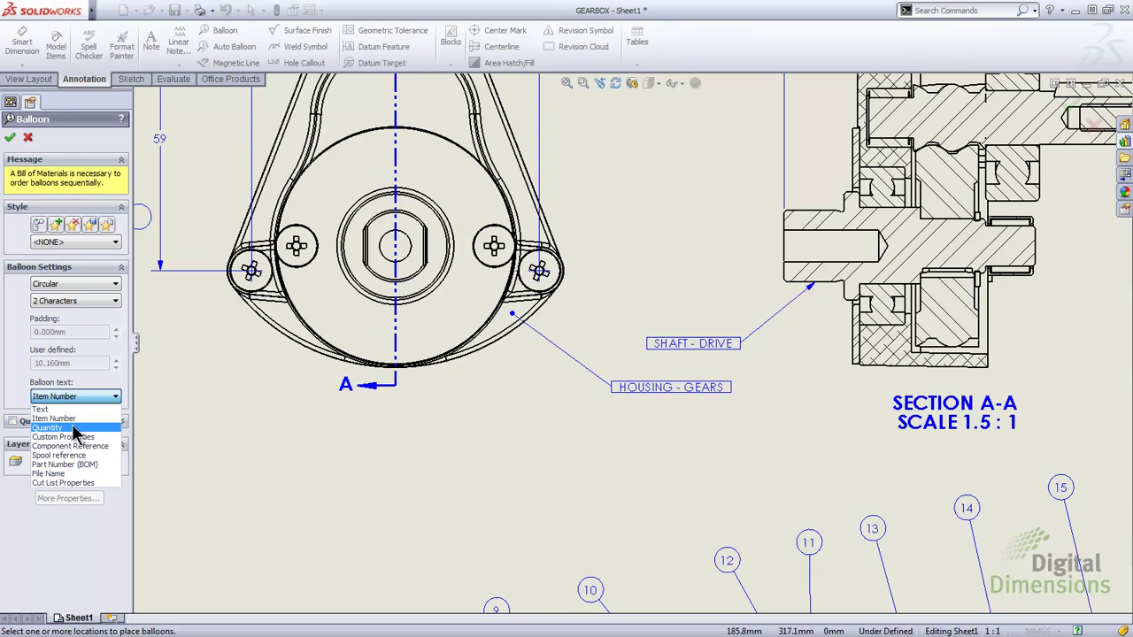
left_click(49, 475)
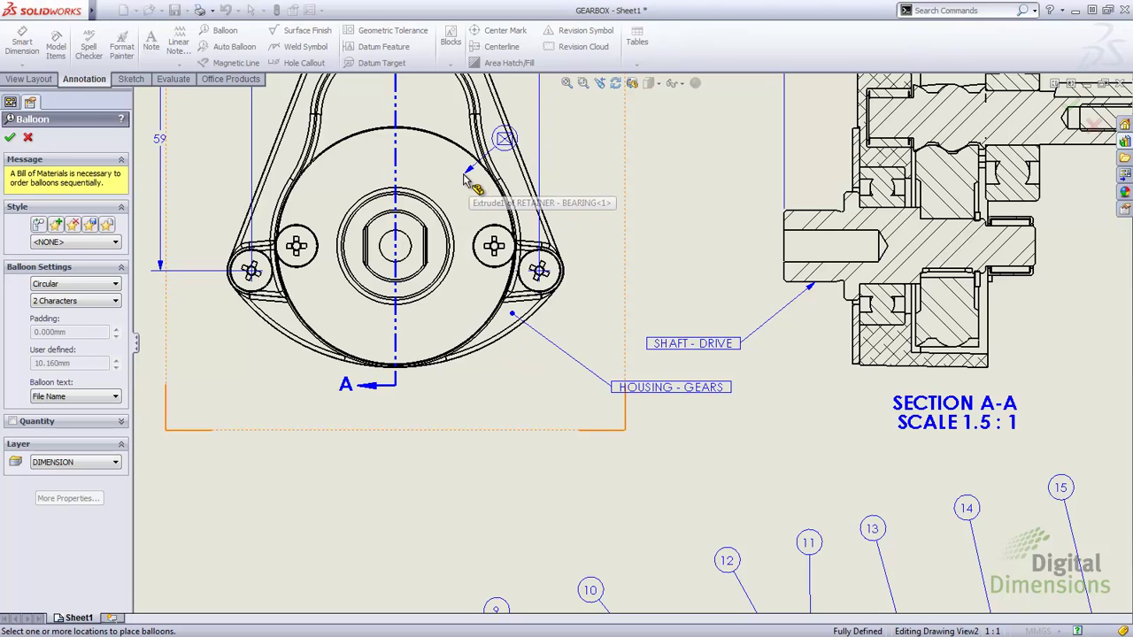
left_click(645, 122)
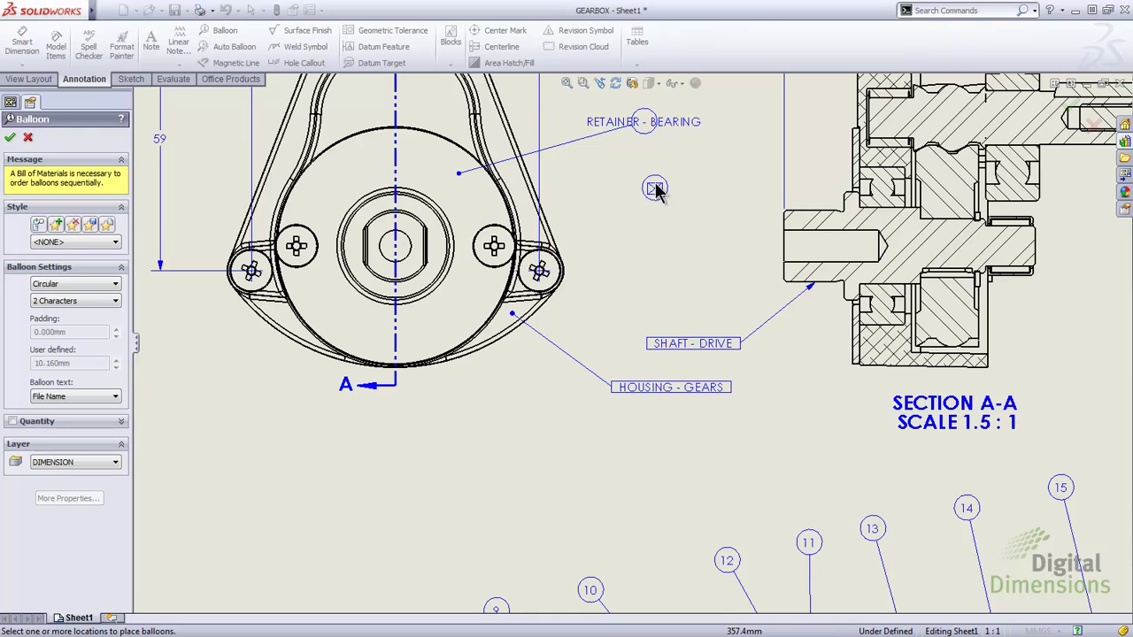
Attach Part Number (BOM) balloons to the lower corner housing screw and to the bearing retainer in the front view.
left_click(75, 396)
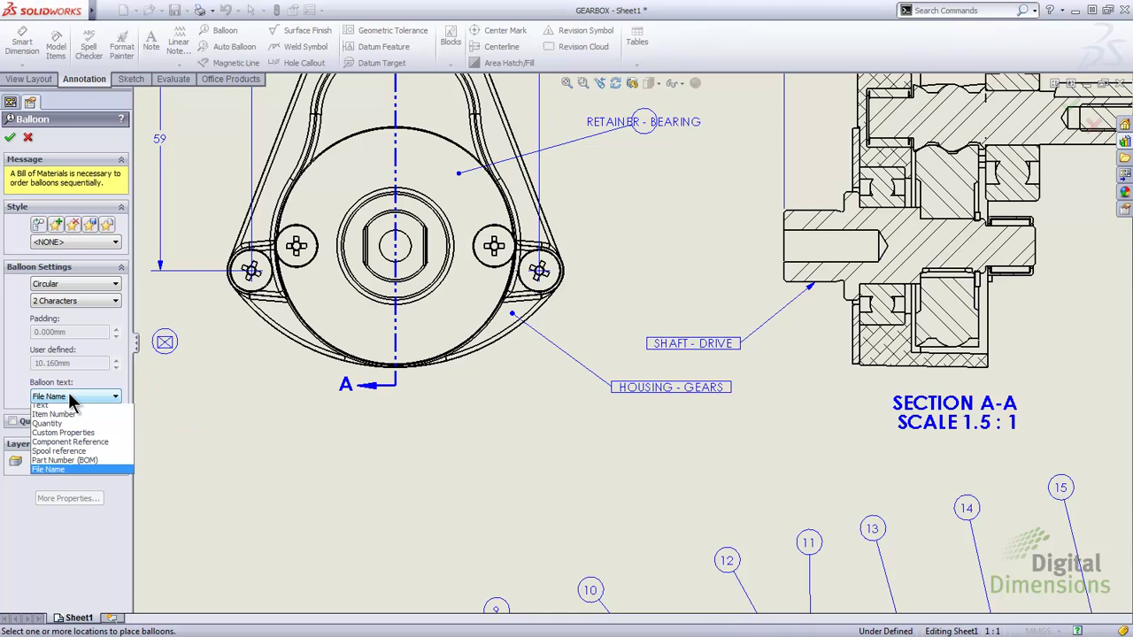
left_click(71, 464)
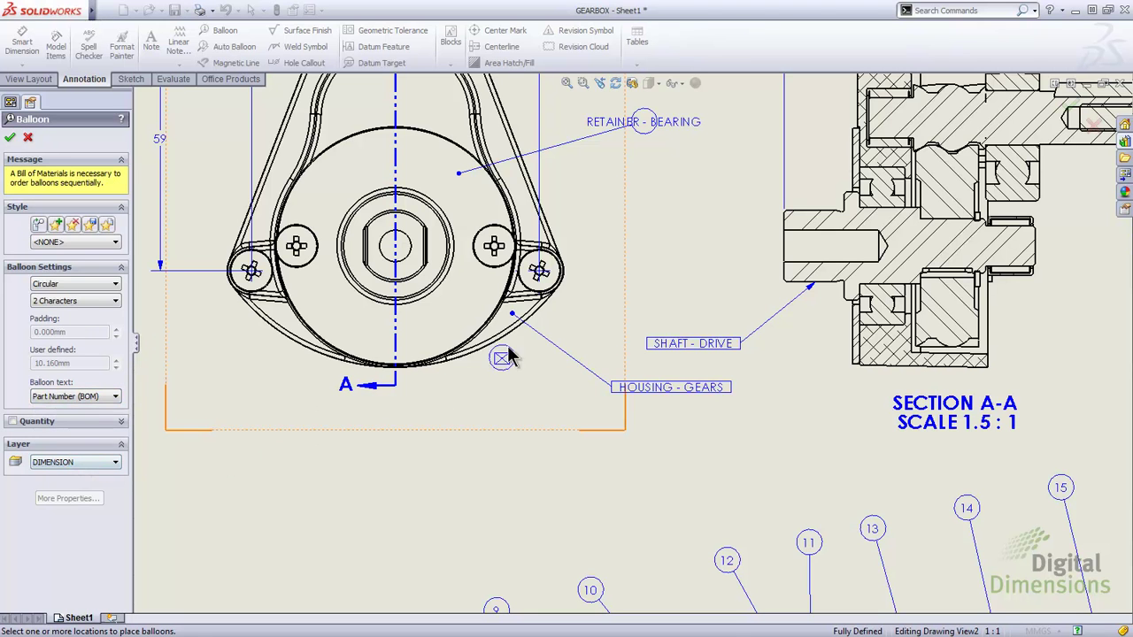
left_click(654, 202)
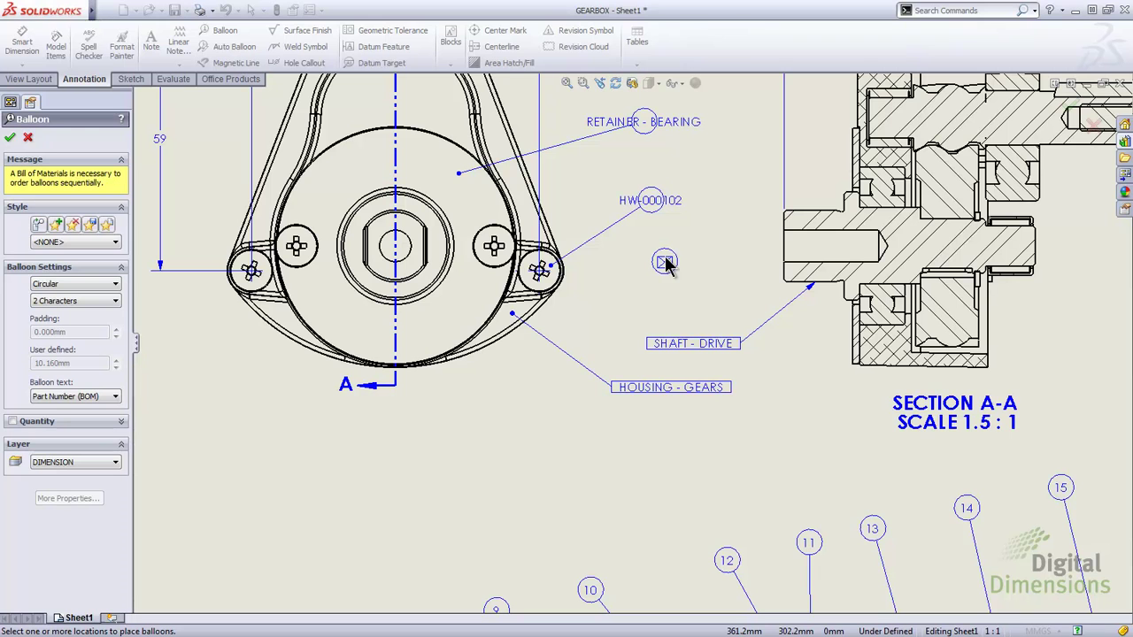
left_click(487, 208)
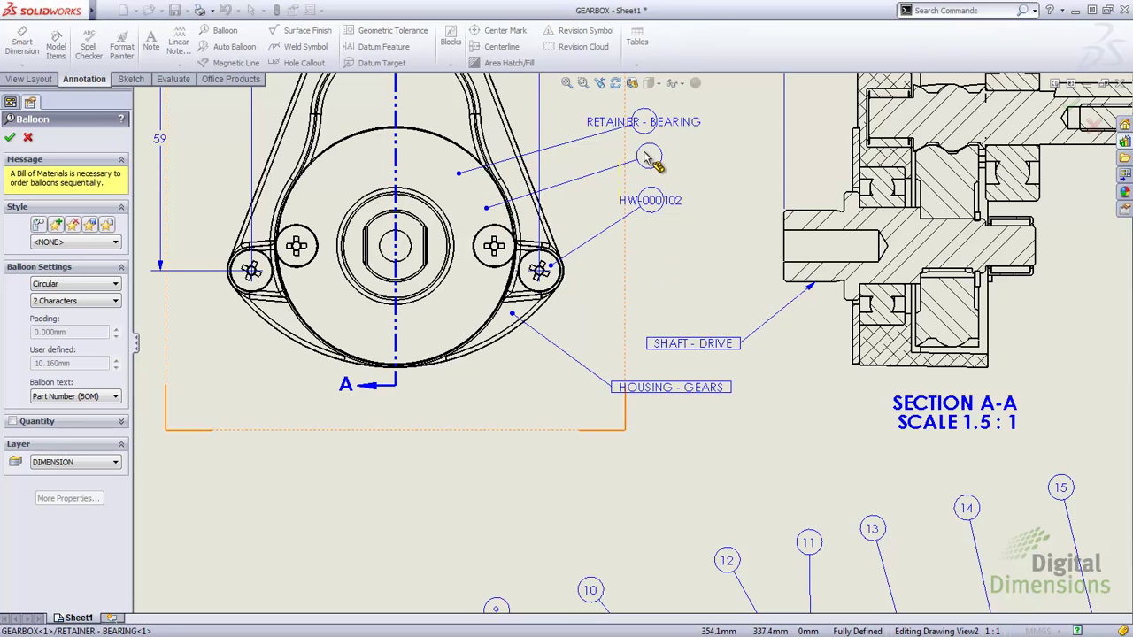
left_click(650, 157)
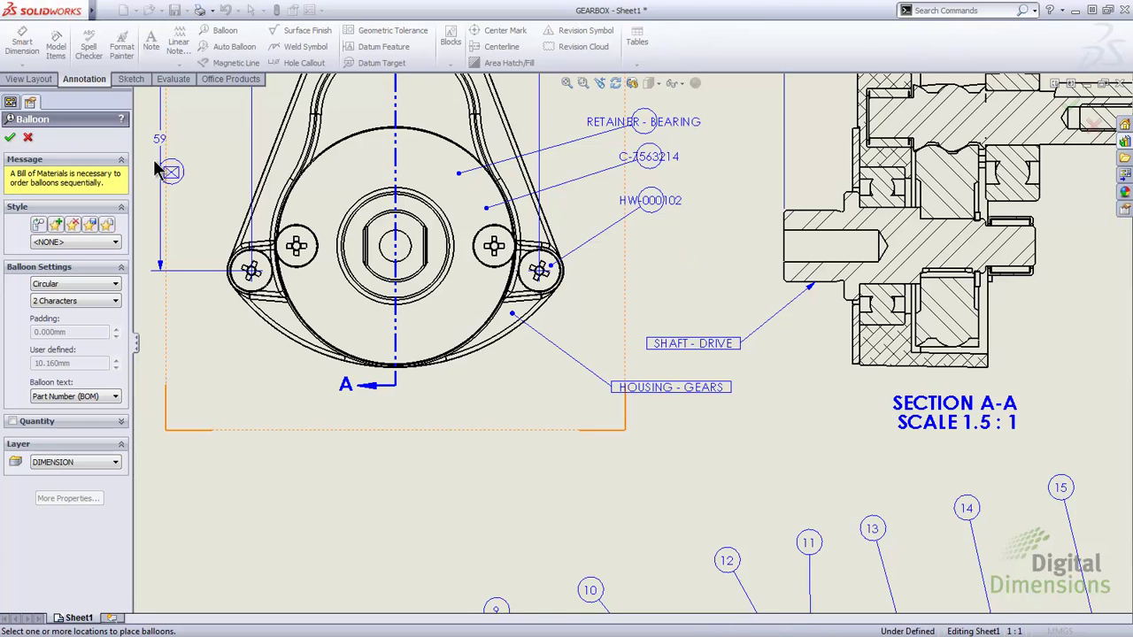
left_click(10, 137)
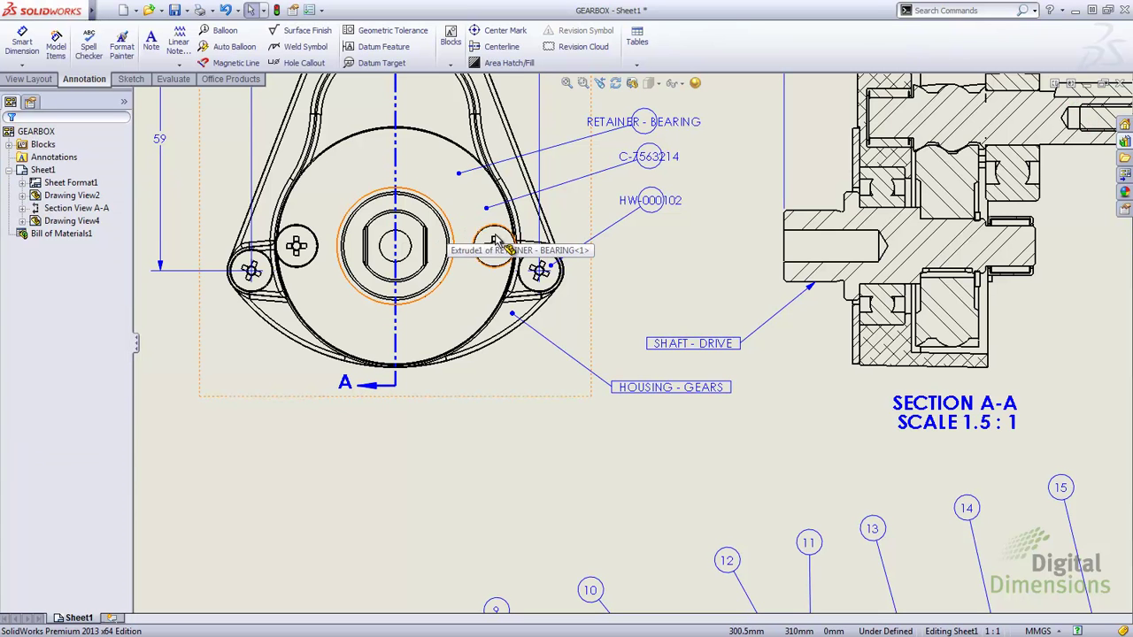
Copy the SHAFT - DRIVE balloon's format onto the three new front-view balloons with Format Painter.
left_click(671, 271)
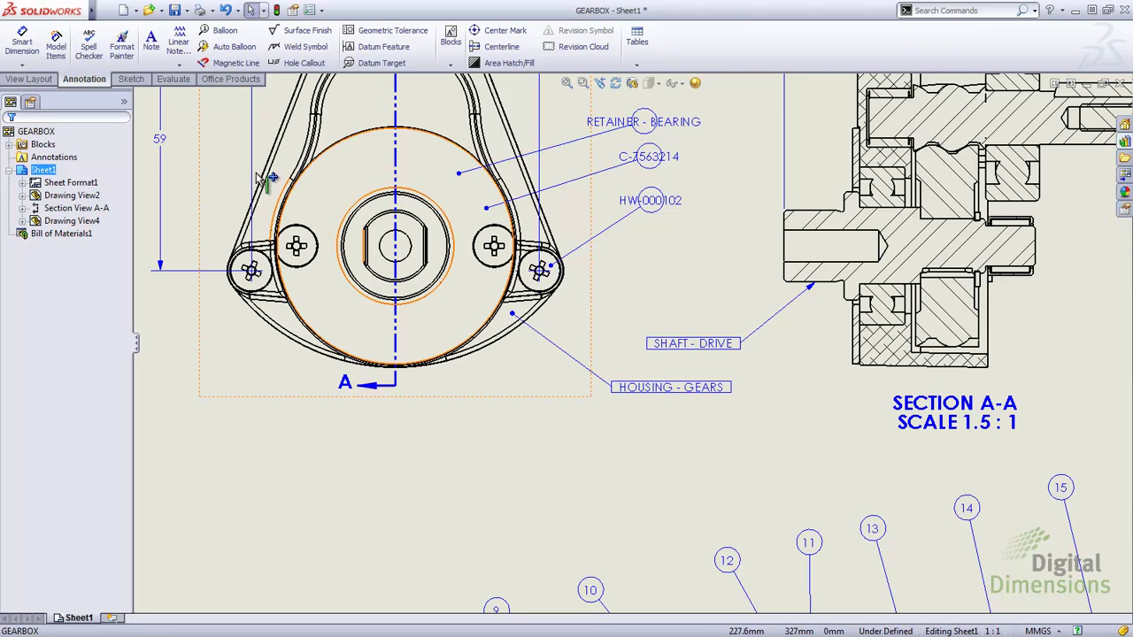
left_click(124, 58)
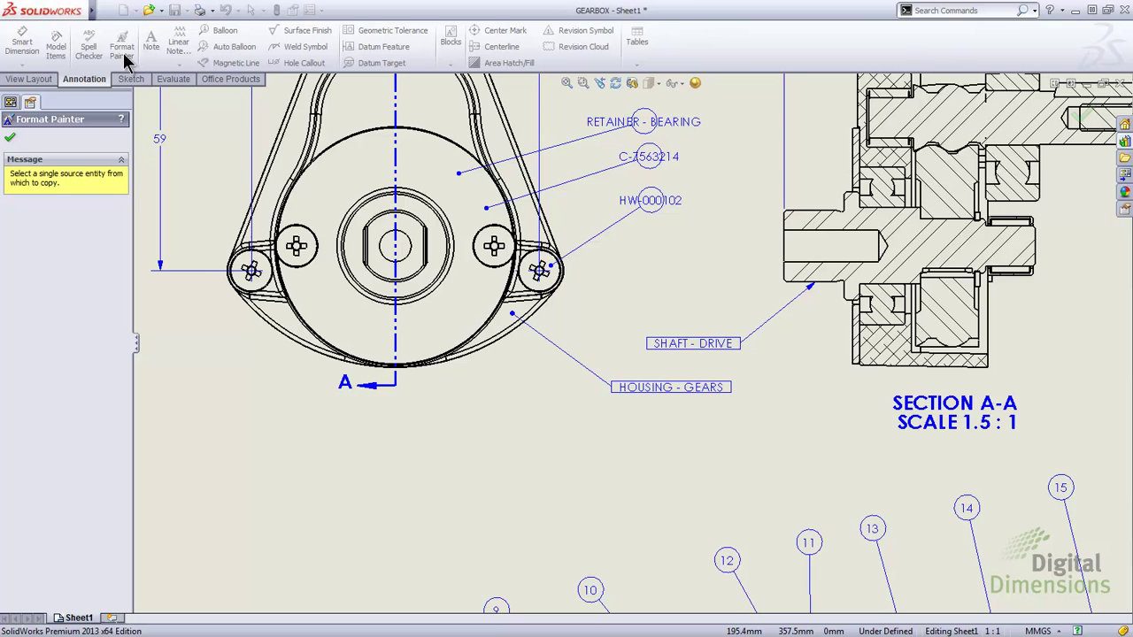
left_click(678, 345)
left_click(671, 204)
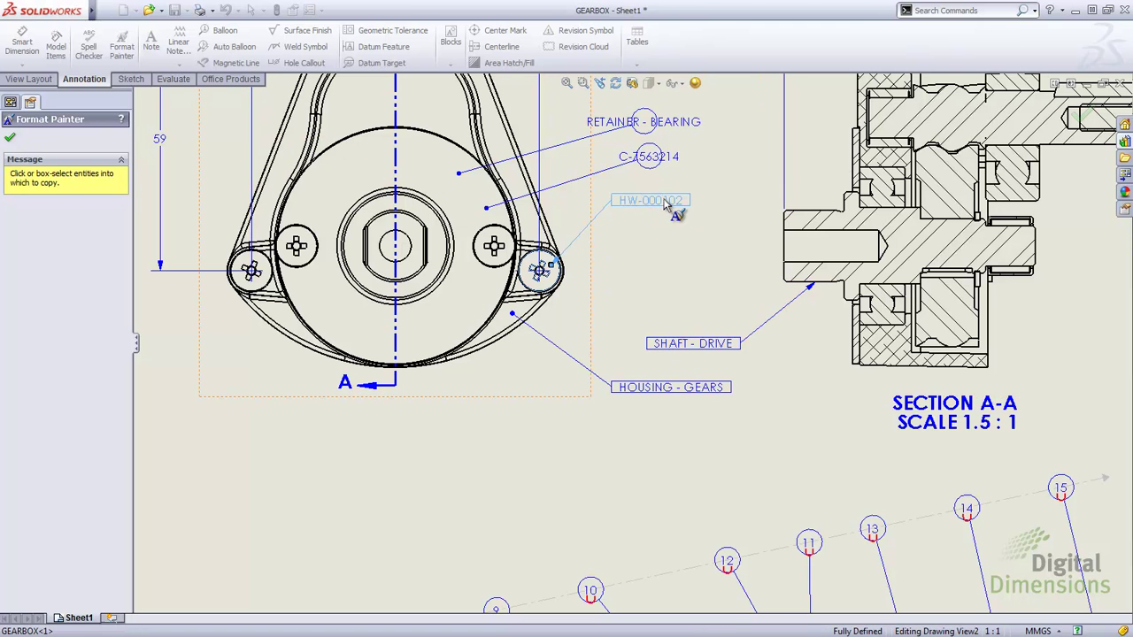
left_click(653, 159)
left_click(654, 124)
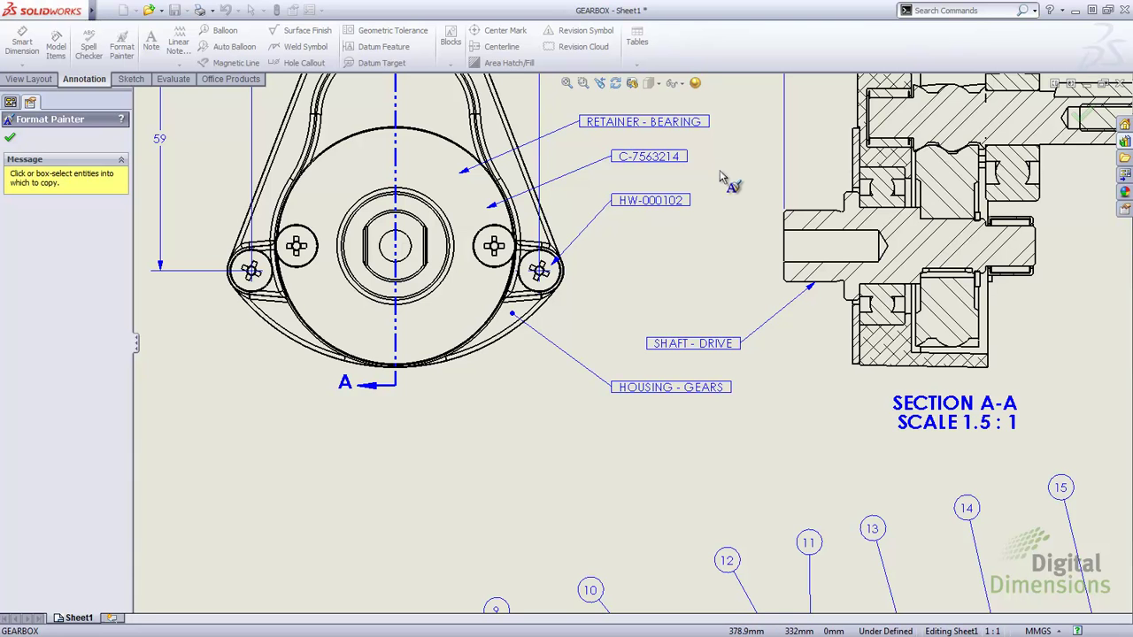
key("Escape")
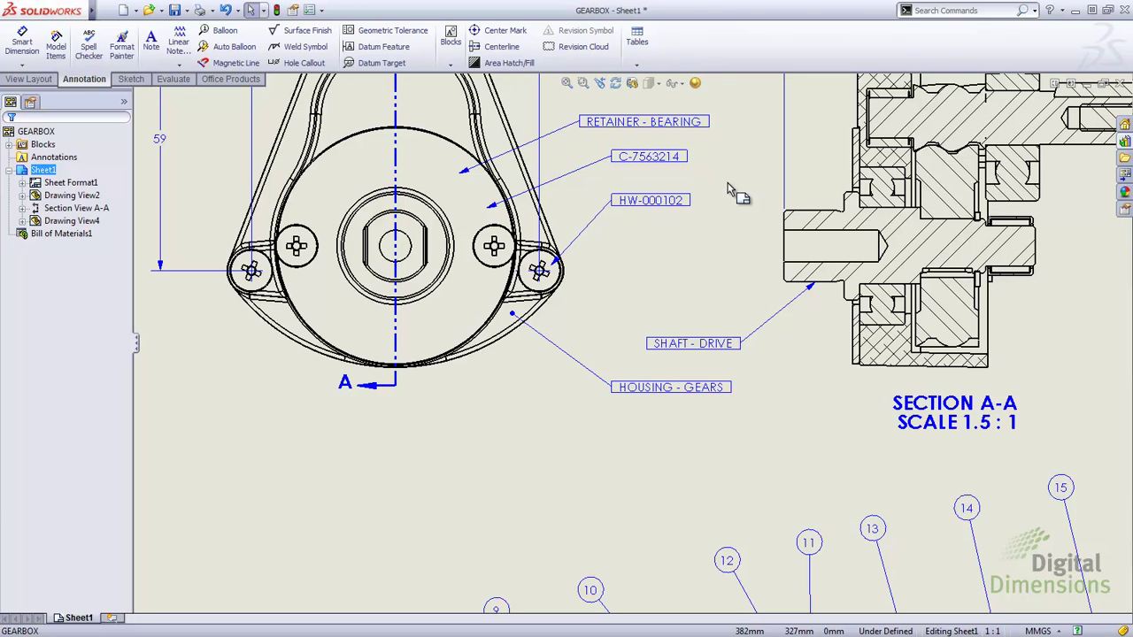
Set the padding of the bearing retainer's boxed, tight-fit part number balloon to 15 mm.
left_click(646, 161)
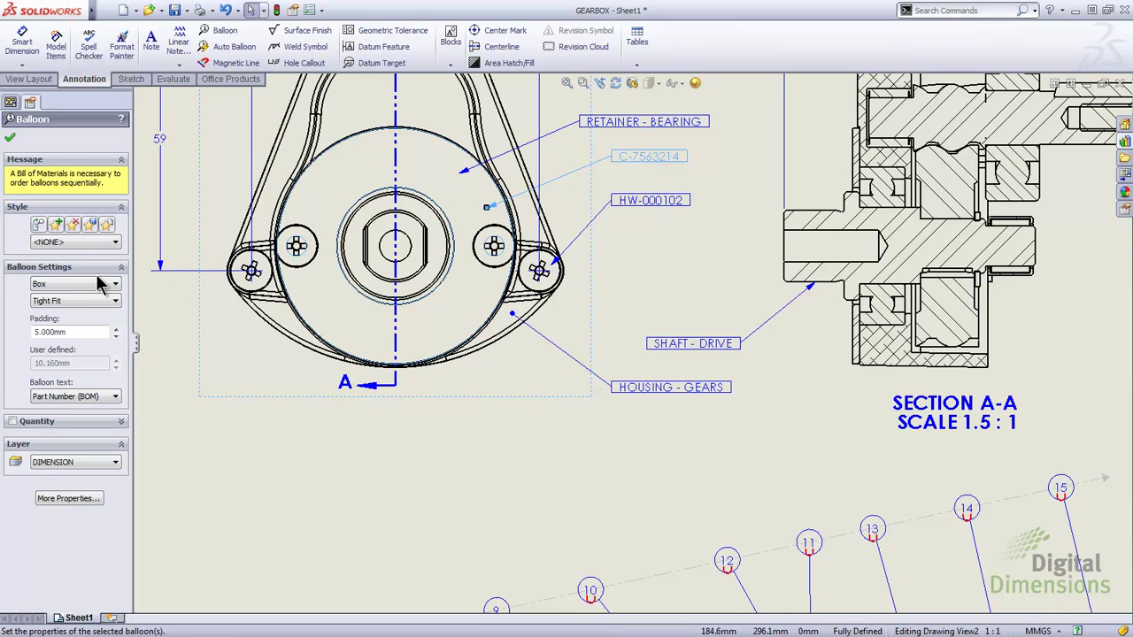
left_click(58, 289)
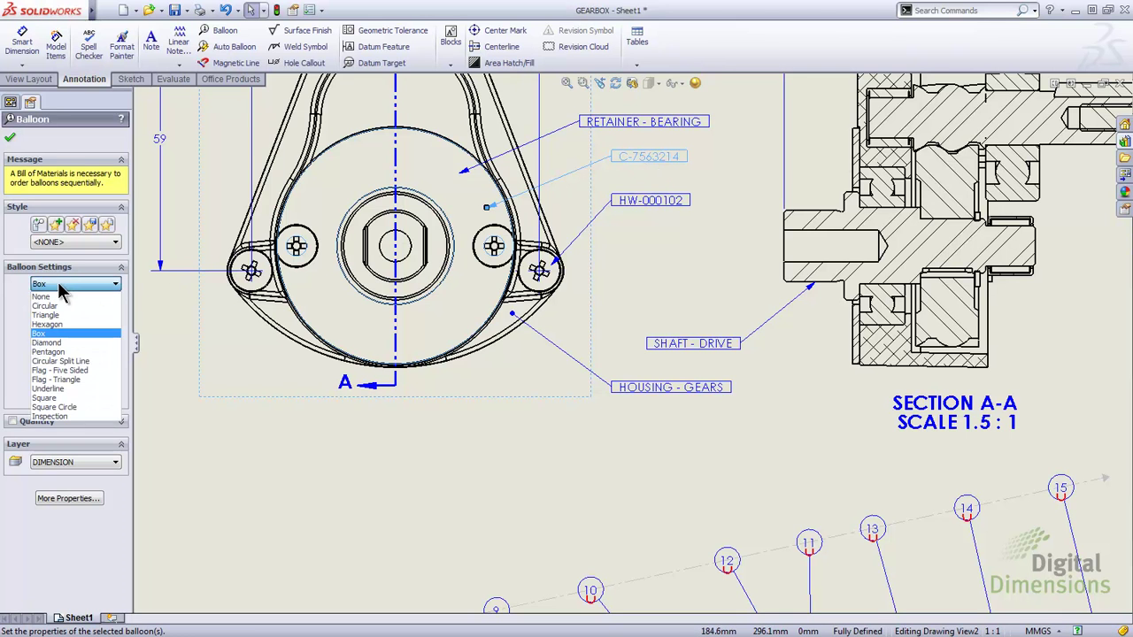
left_click(60, 288)
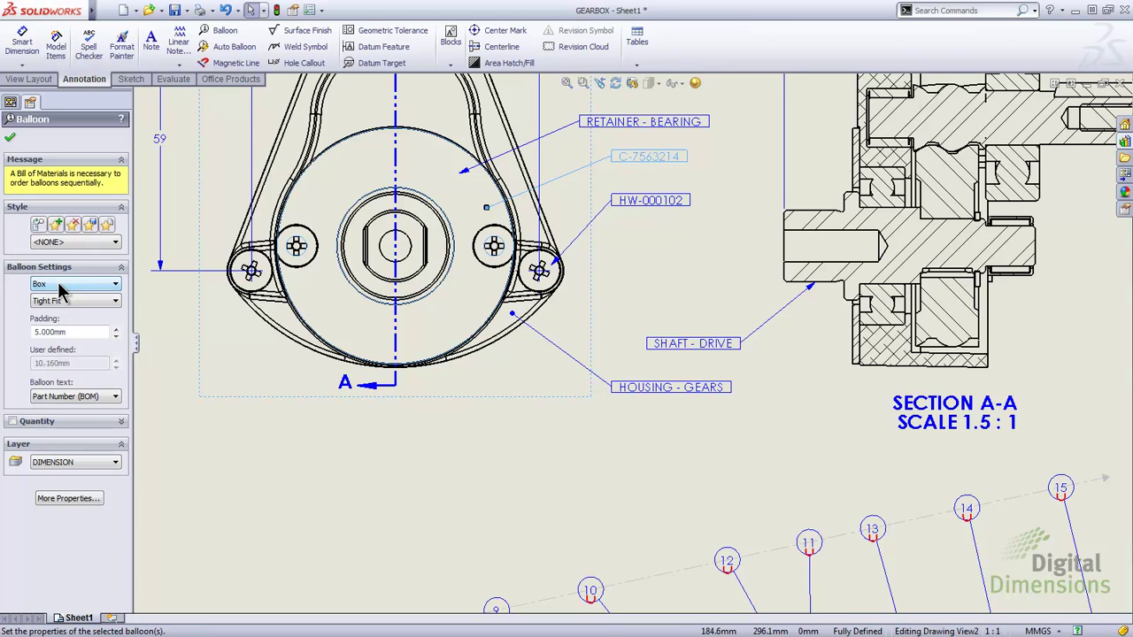
left_click(63, 302)
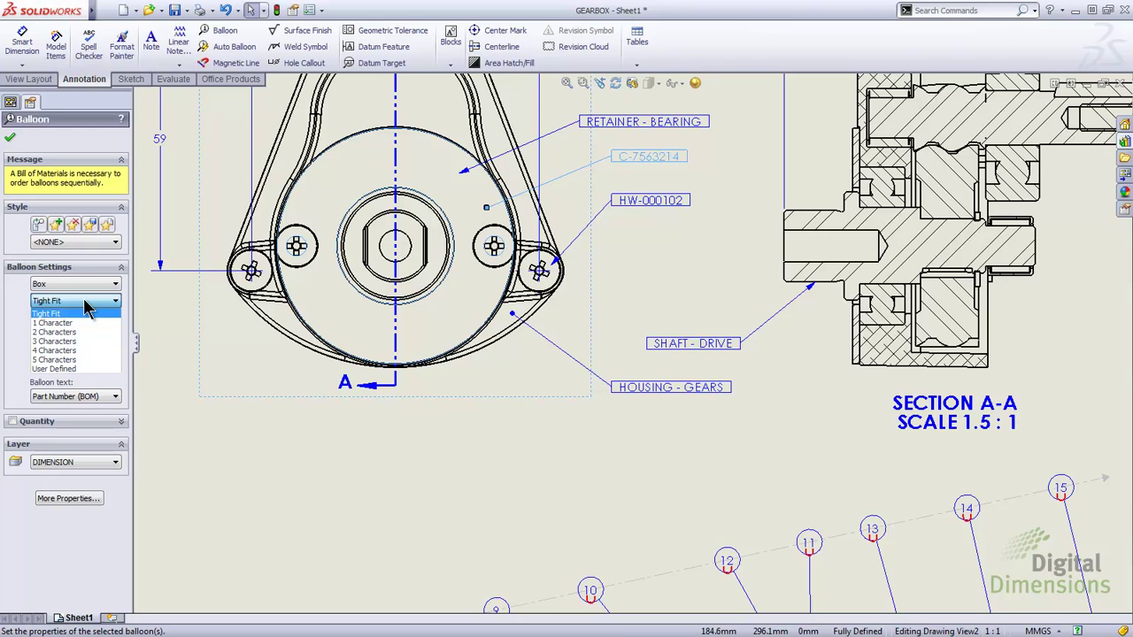
left_click(83, 300)
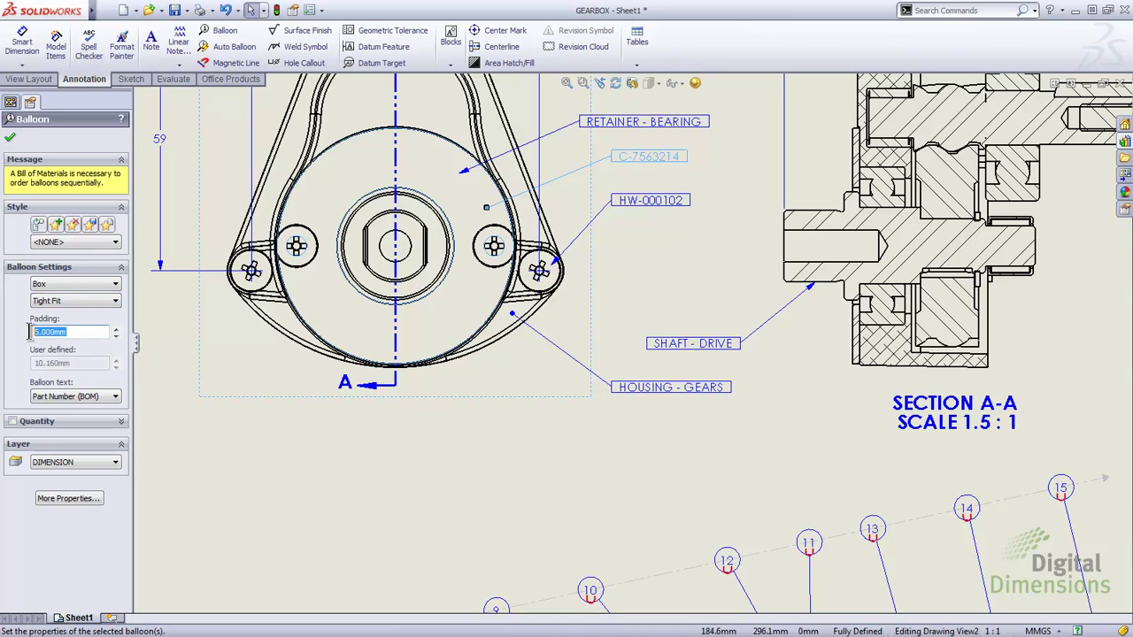
left_click(71, 332)
key("Home")
type("1")
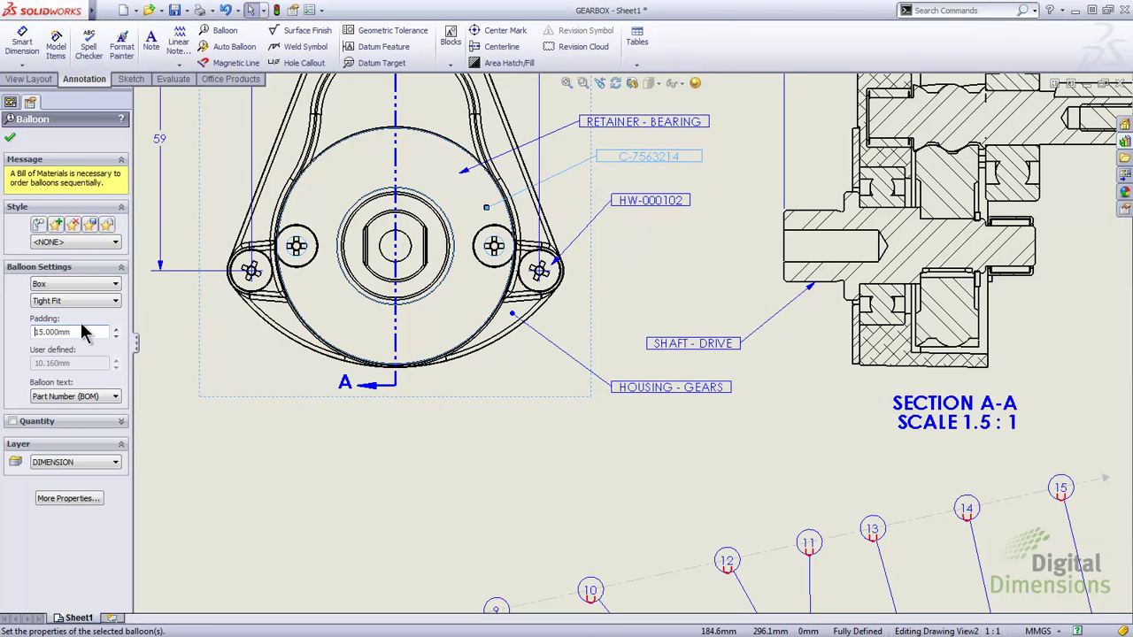
Set the padding of the bearing retainer's part number balloon to 2 mm.
left_click_drag(78, 332, 30, 331)
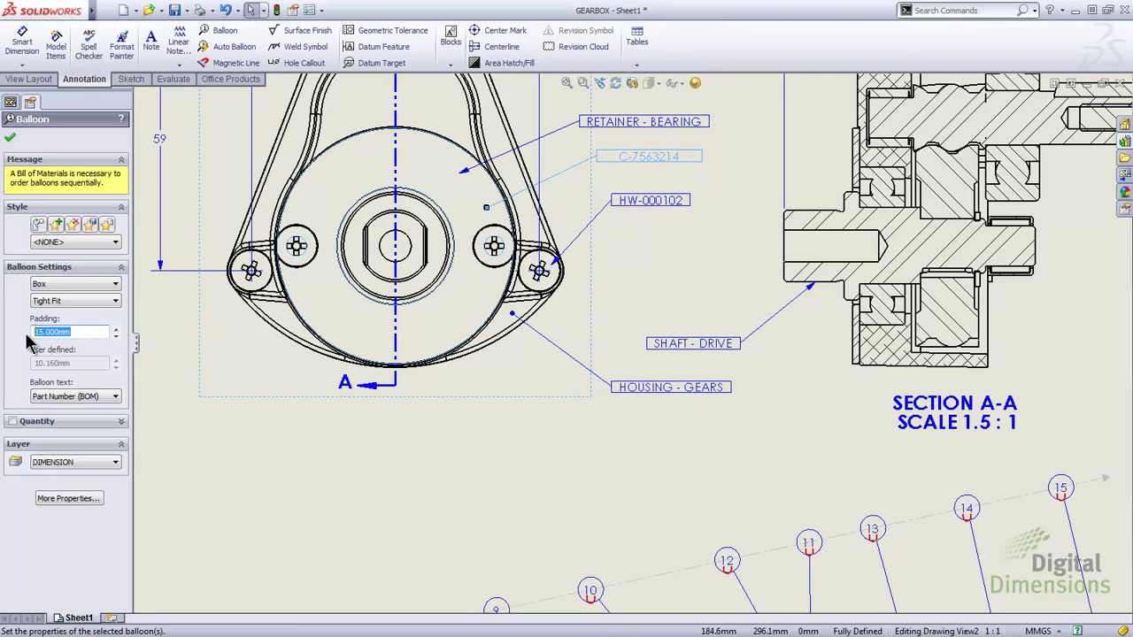
key("Return")
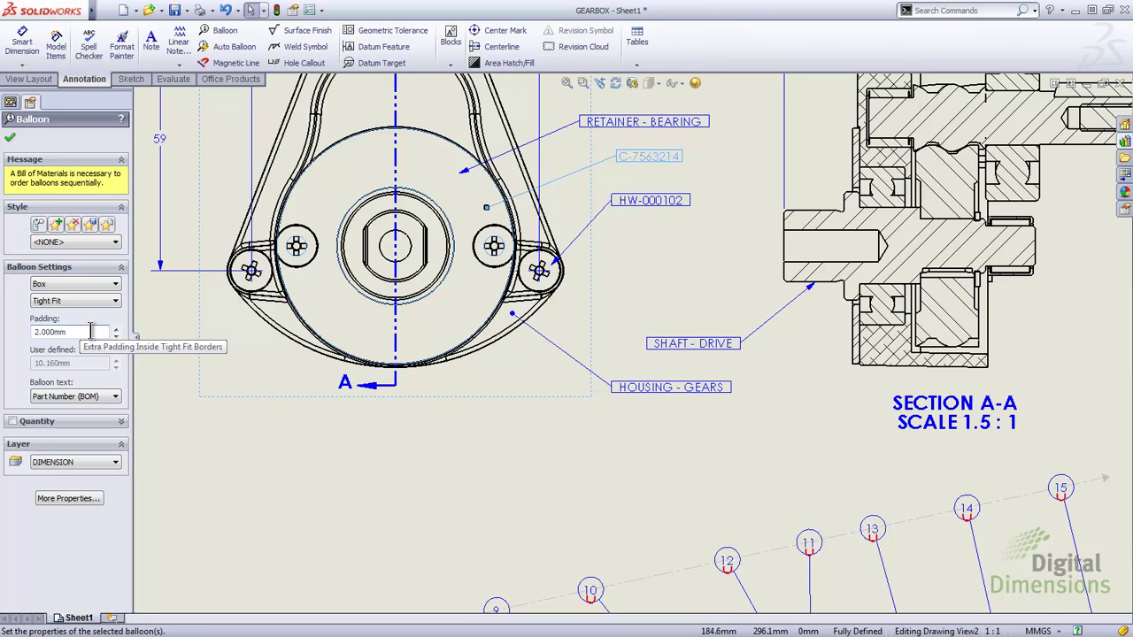
left_click(11, 138)
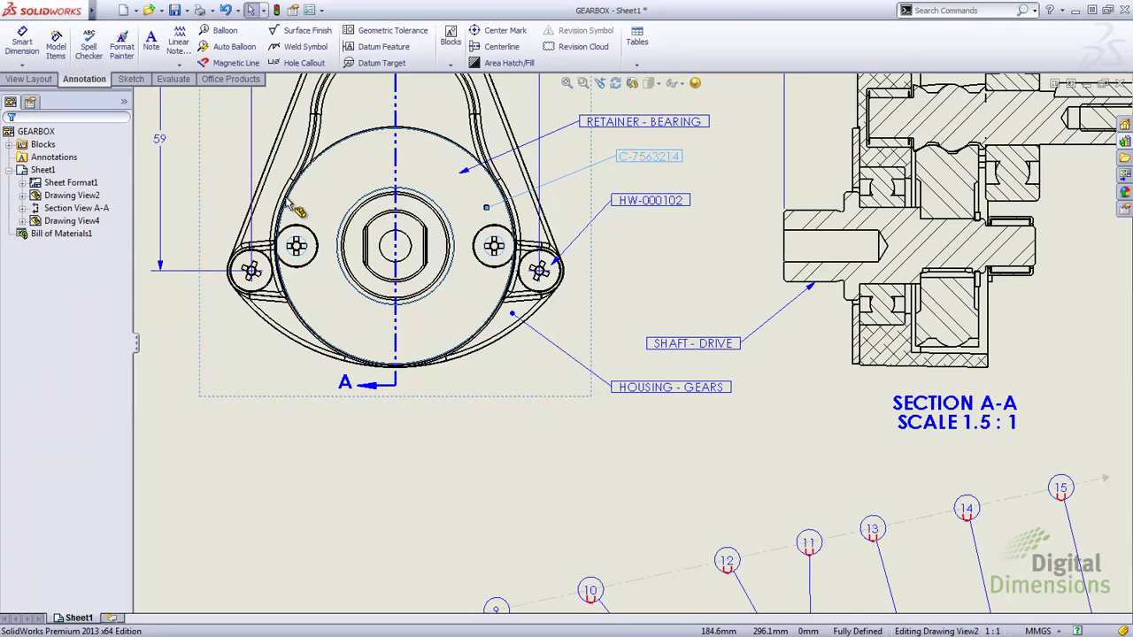
Set Auto Balloon to replace the exploded view's existing balloons without inserting magnetic lines.
key("f")
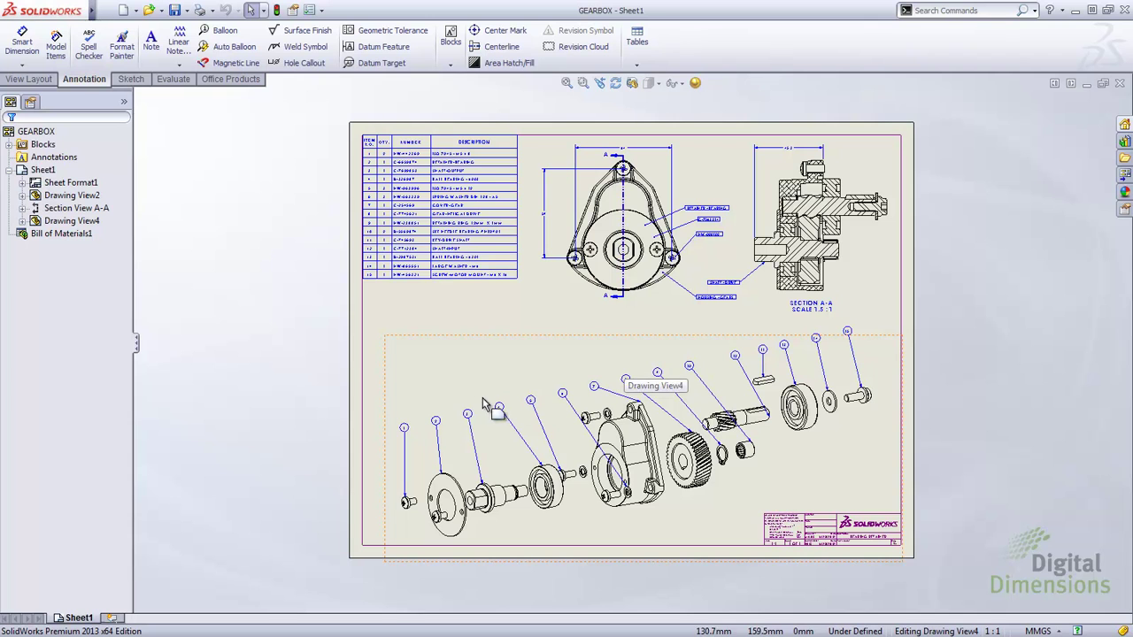
left_click(422, 352)
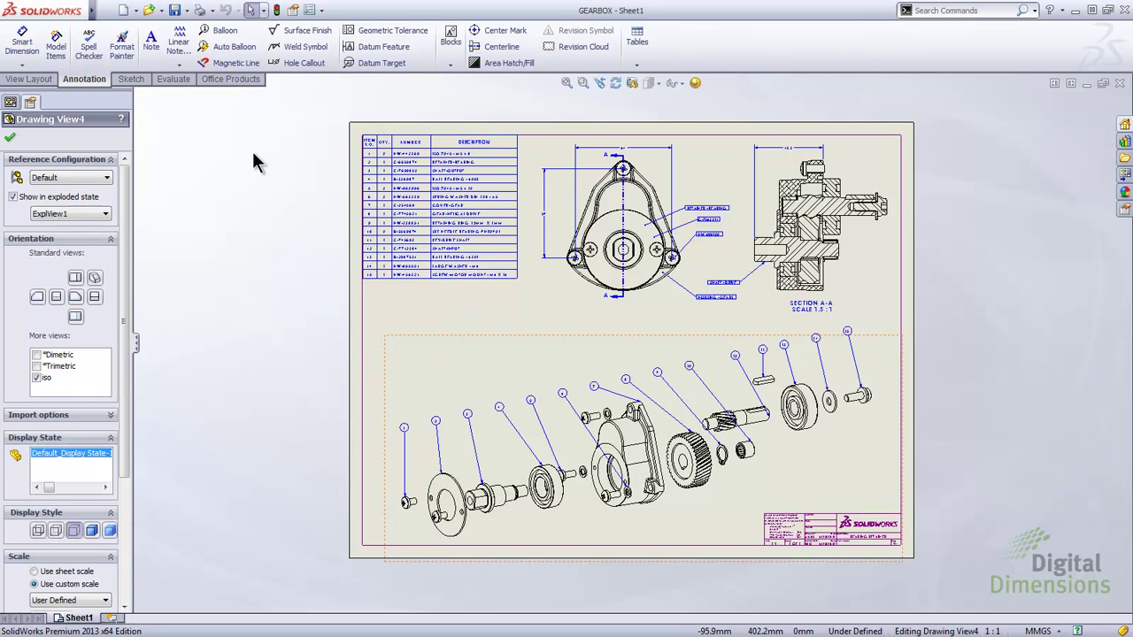
left_click(213, 51)
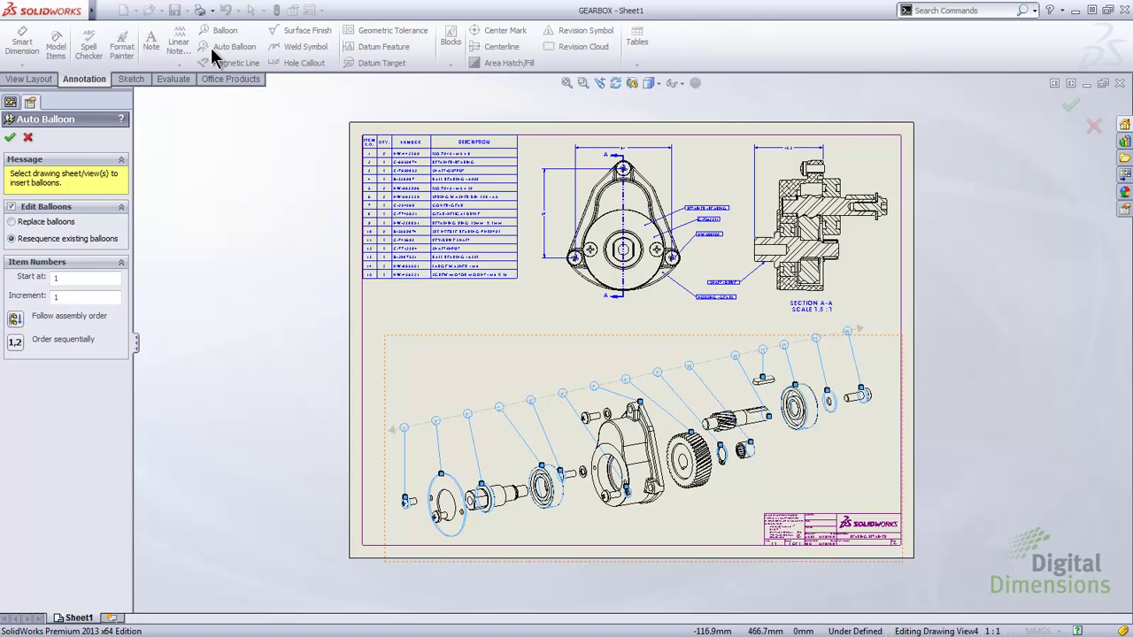
left_click(35, 223)
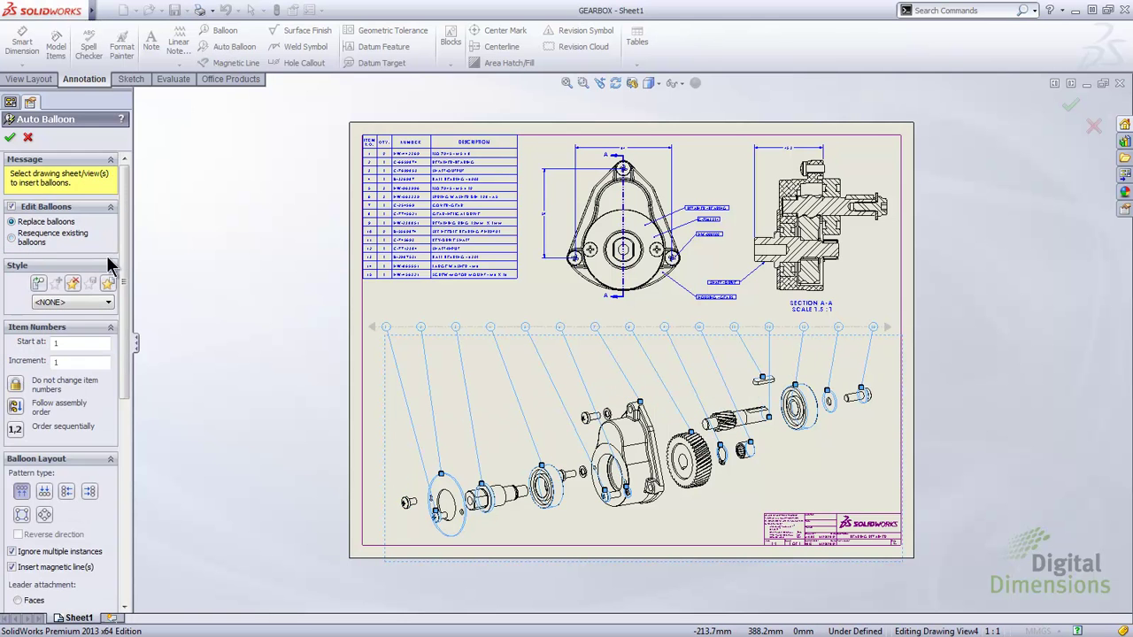
scroll(124, 226, "down", 3)
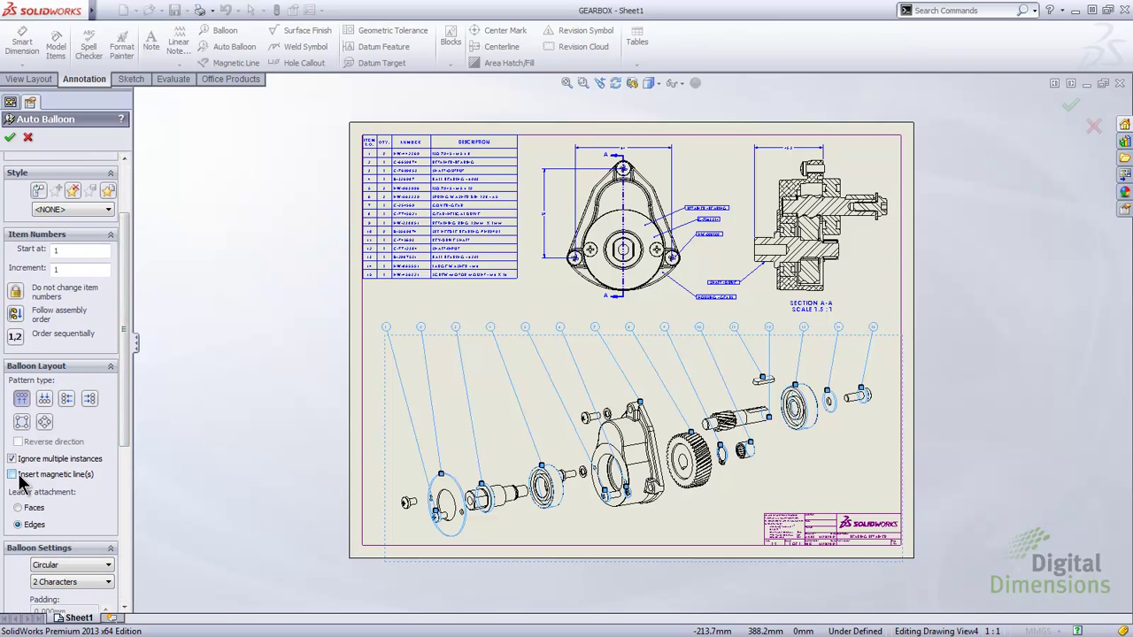
scroll(124, 374, "down", 7)
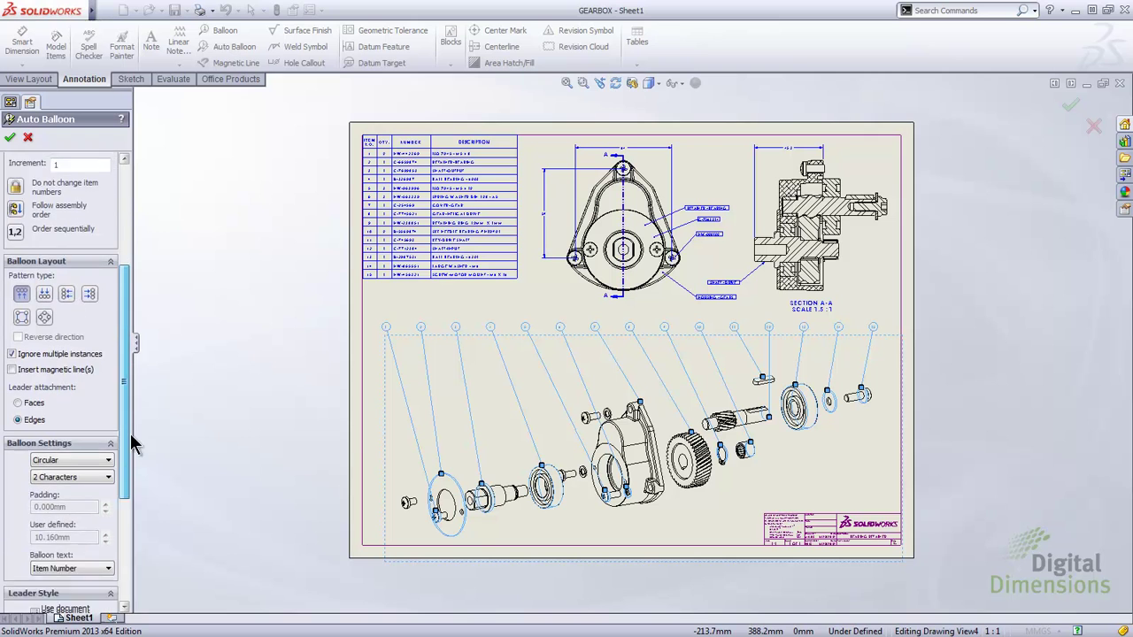
Set the replacement balloons' text to File Name with the None border style and insert them.
left_click(107, 448)
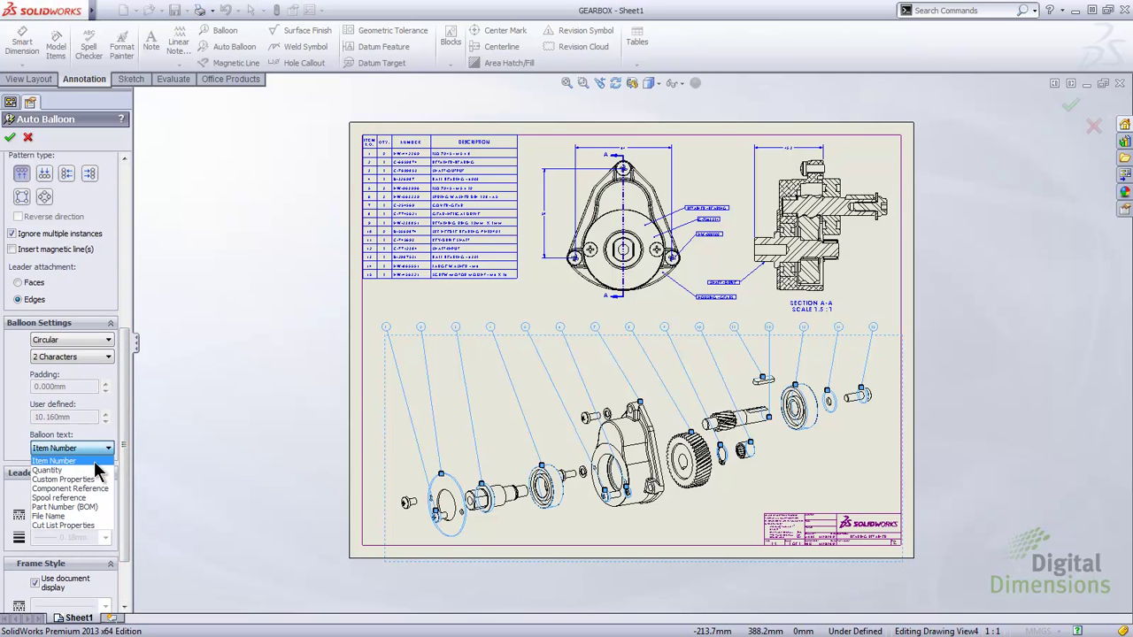
left_click(89, 517)
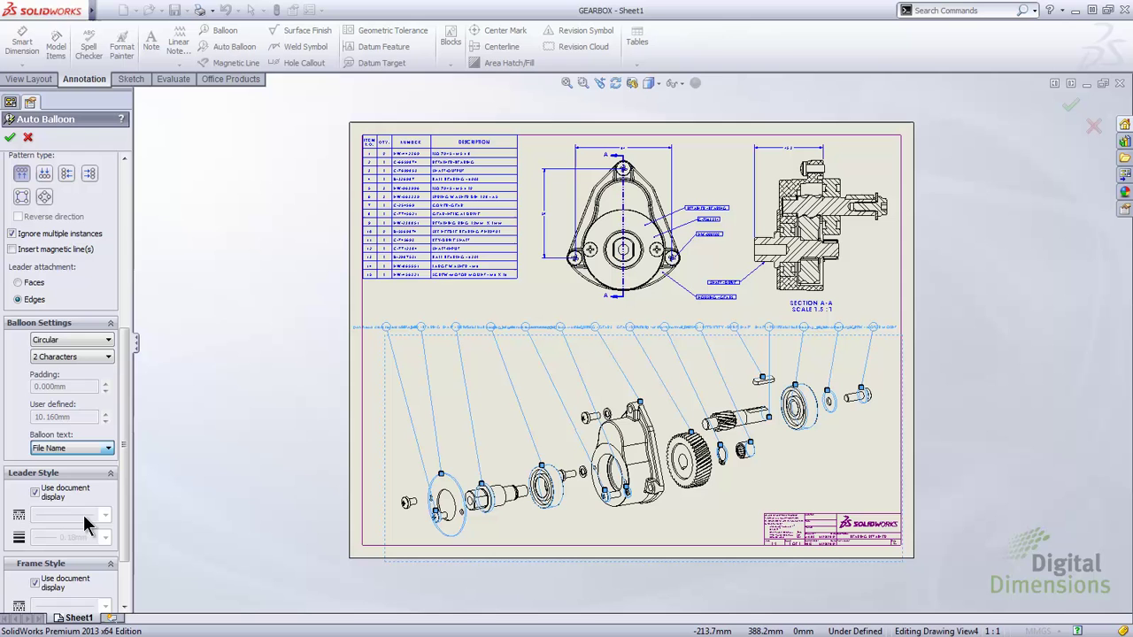
left_click(81, 342)
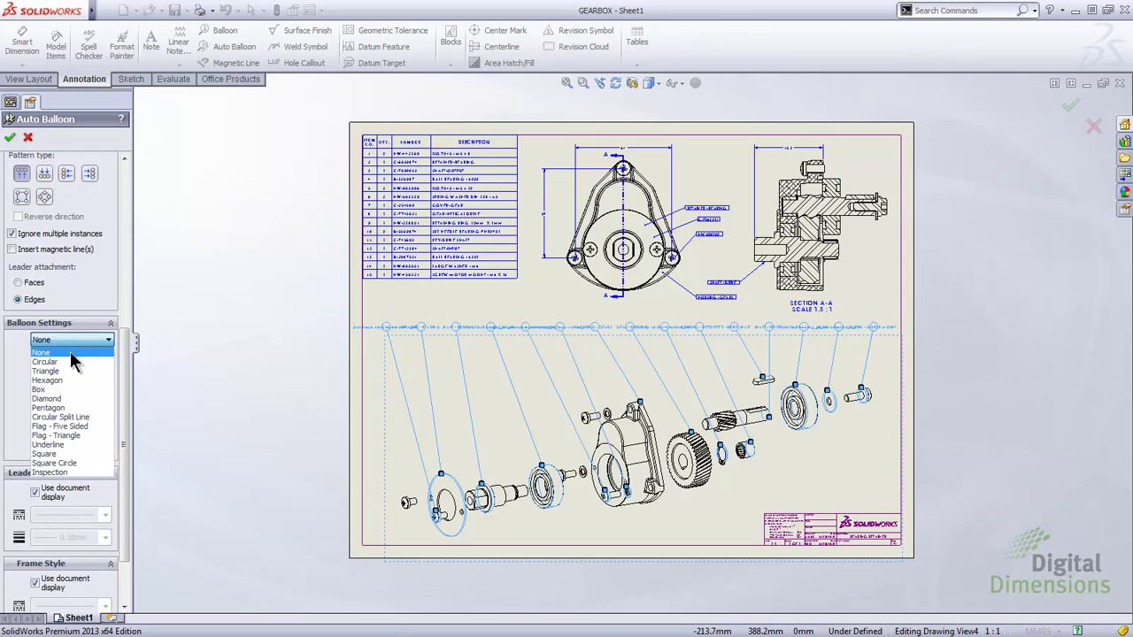
left_click(73, 354)
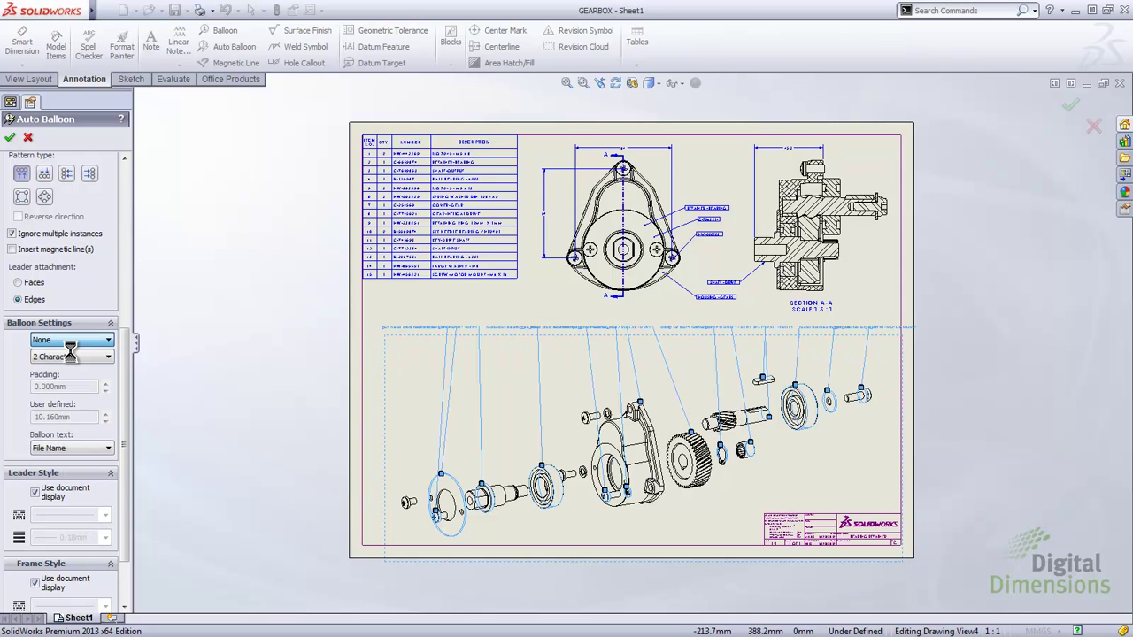
left_click(10, 138)
Spread the file name balloons for the parts from the retainer screw to GEAR - DRIVE and bring them closer to their parts.
left_click(433, 340)
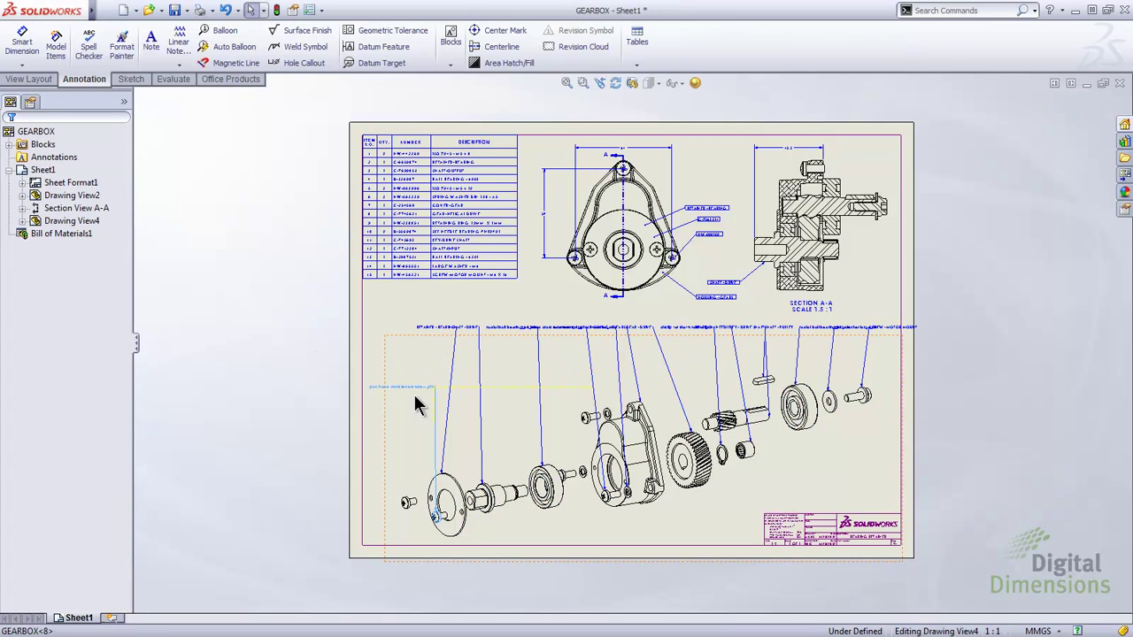
scroll(483, 375, "down", 5)
left_click_drag(501, 229, 506, 407)
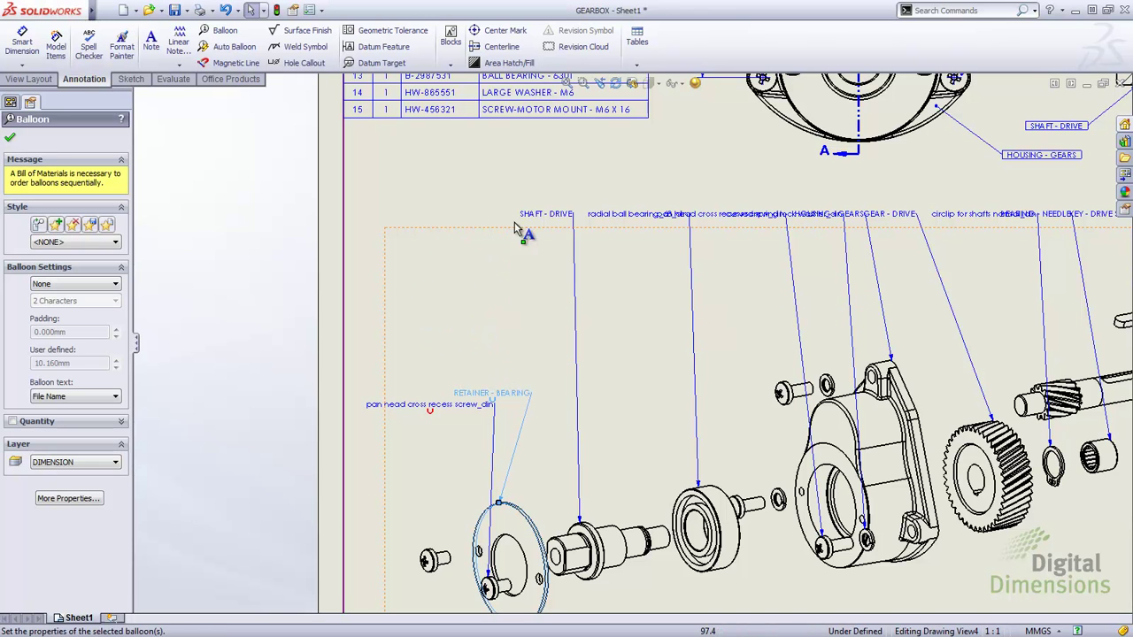
left_click_drag(543, 219, 556, 336)
left_click_drag(612, 219, 642, 358)
left_click_drag(690, 214, 695, 308)
left_click_drag(759, 222, 784, 334)
left_click_drag(895, 218, 956, 291)
left_click_drag(1039, 302, 1039, 303)
Move the circlip and SHAFT - PULLEY balloons below their parts and separate the BEARING - NEEDLE and KEY - DRIVE SHAFT balloons above.
scroll(630, 345, "up", 2)
left_click_drag(881, 255, 991, 454)
scroll(990, 455, "down", 2)
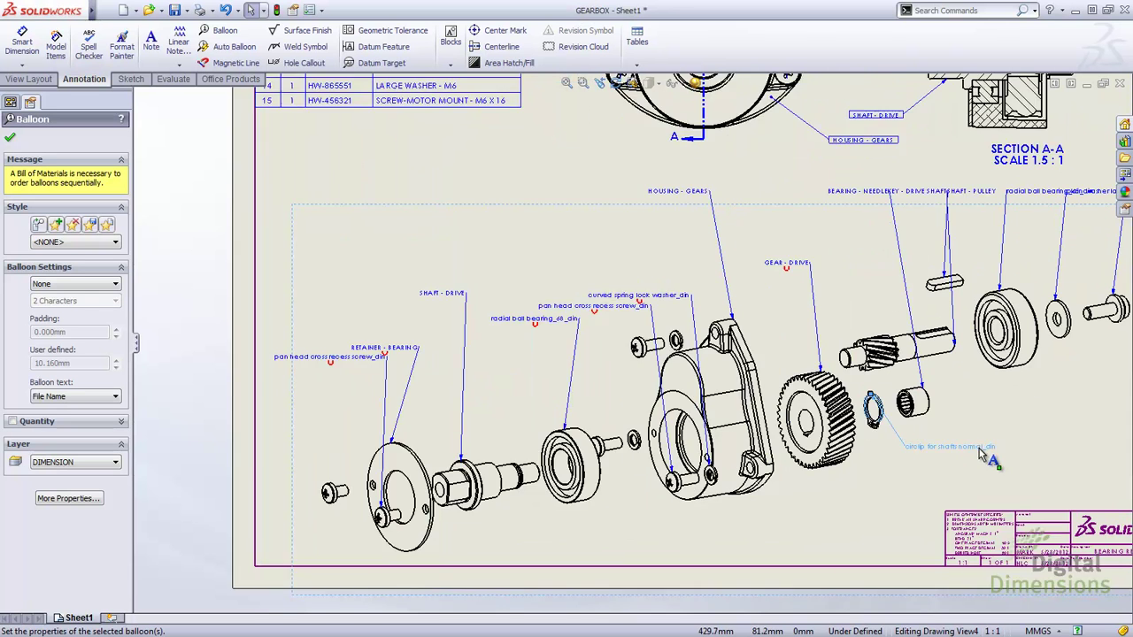
left_click_drag(812, 166, 801, 177)
left_click_drag(894, 156, 878, 207)
left_click_drag(963, 165, 965, 170)
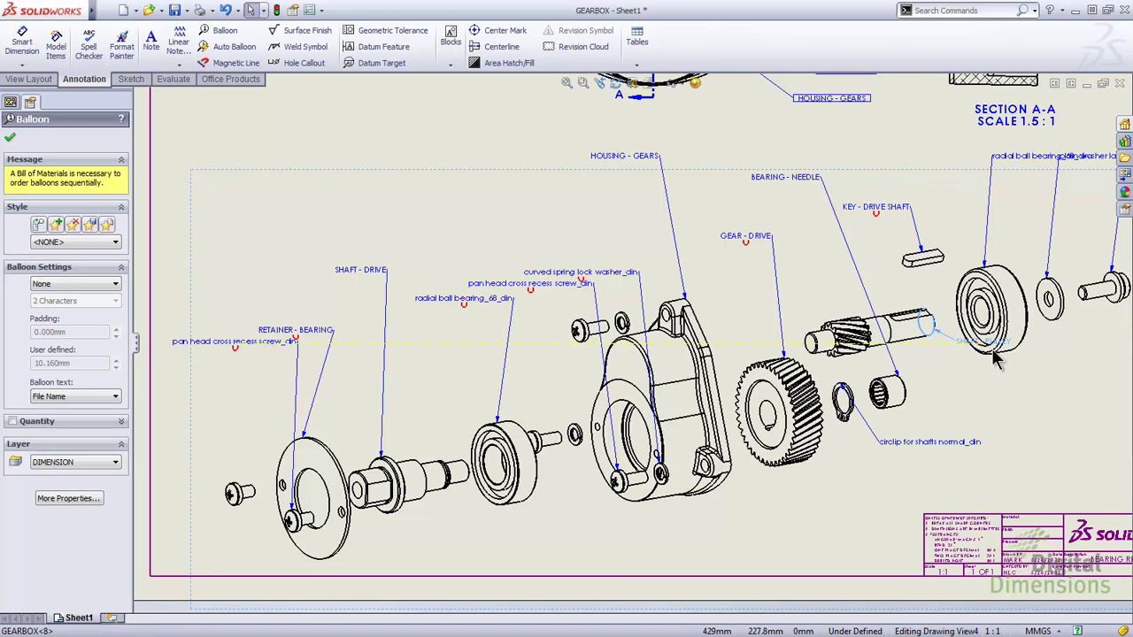
left_click_drag(1015, 404, 1016, 403)
Place the large plain washer balloon below its part and space out the pulley-side ball bearing and SCREW - MOTOR MOUNT balloons above theirs.
key("f")
left_click_drag(930, 184, 845, 170)
left_click_drag(963, 184, 983, 205)
left_click_drag(990, 396, 991, 402)
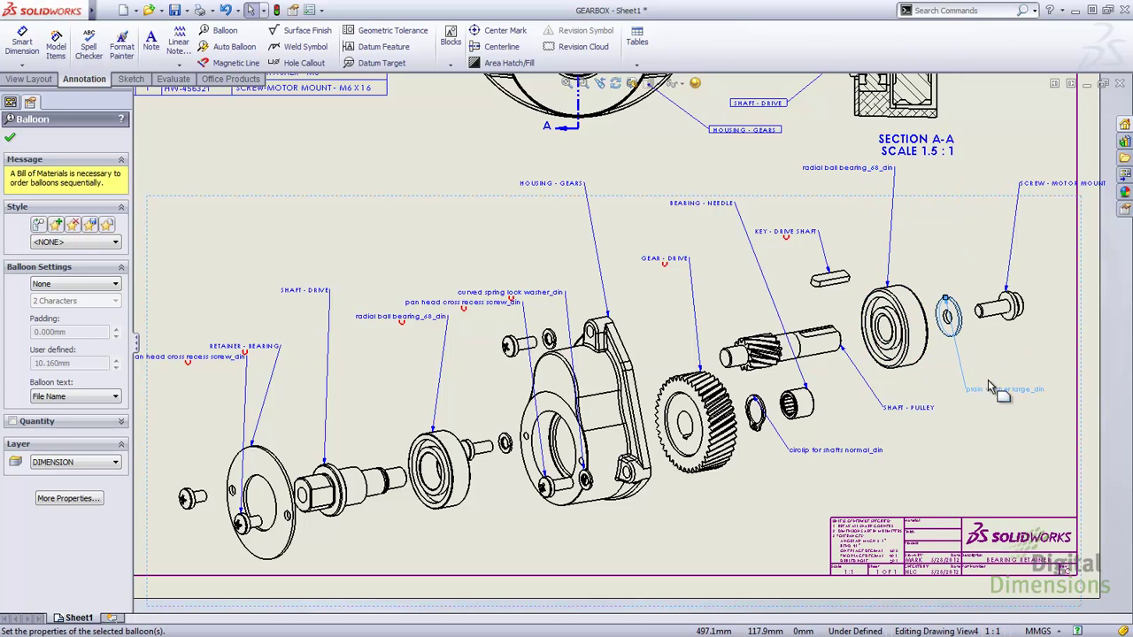
left_click_drag(1069, 189, 995, 196)
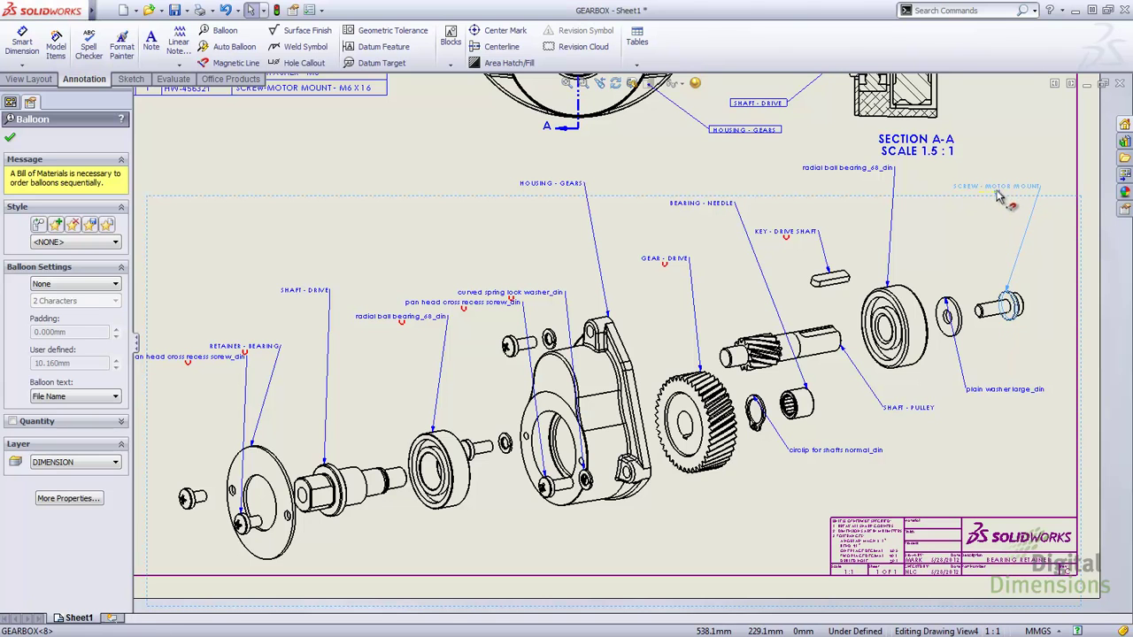
left_click(1007, 161)
left_click_drag(867, 177, 876, 225)
key("Escape")
key("f")
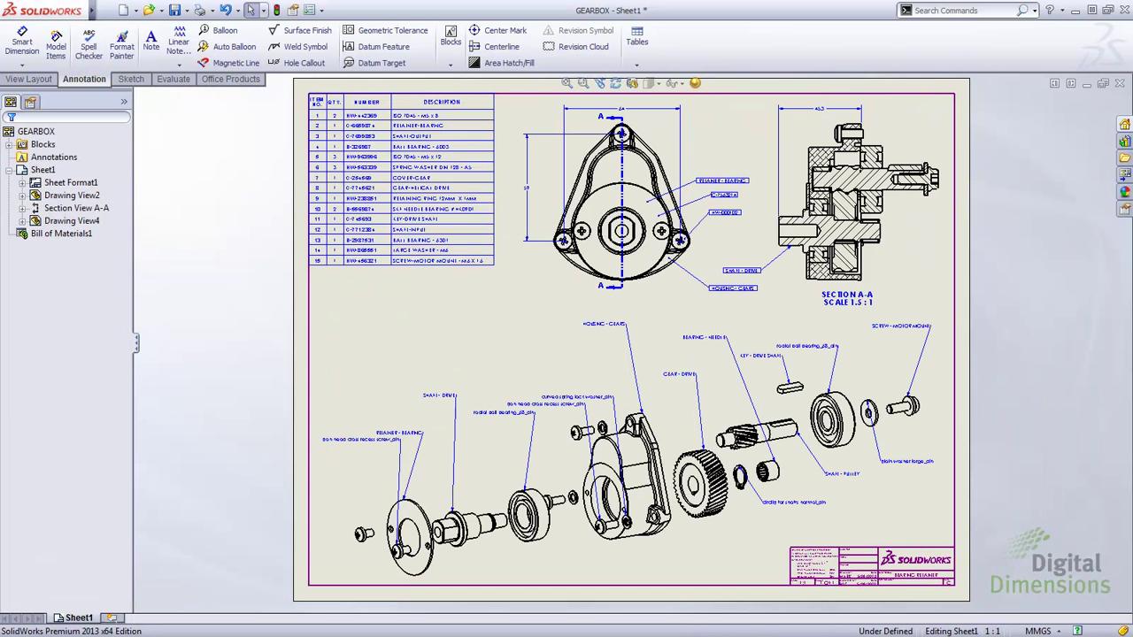
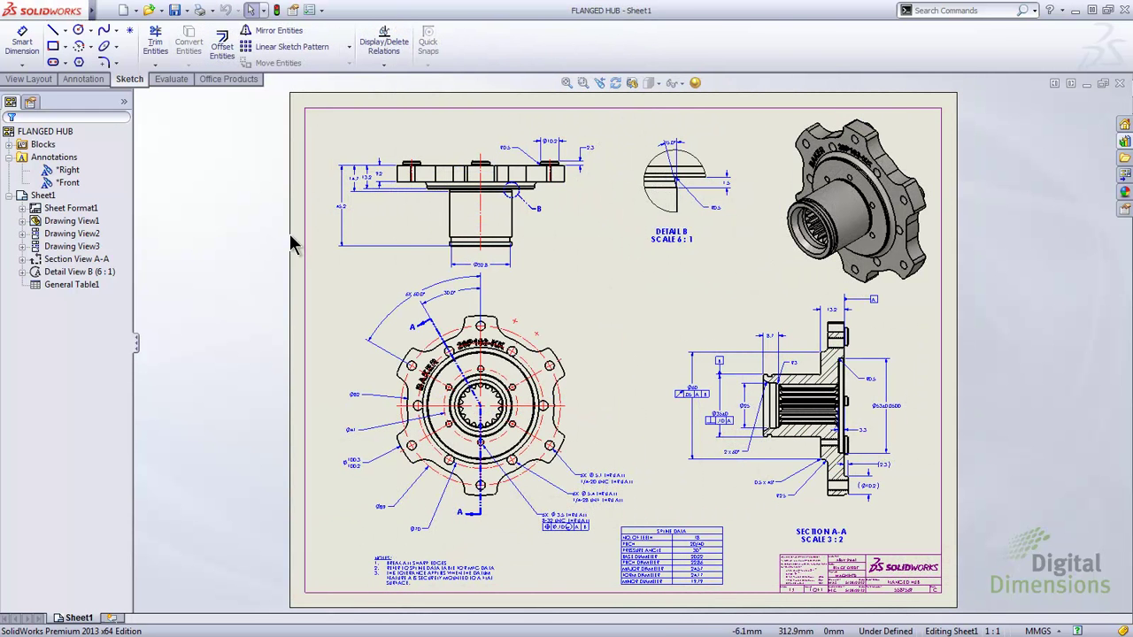
In the FLANGED HUB drawing's side view, add baseline dimensions from the hub's bottom edge to the flange underside, shoulder bottom and cylinder top.
scroll(291, 240, "up", 2)
scroll(392, 228, "down", 2)
scroll(513, 271, "down", 5)
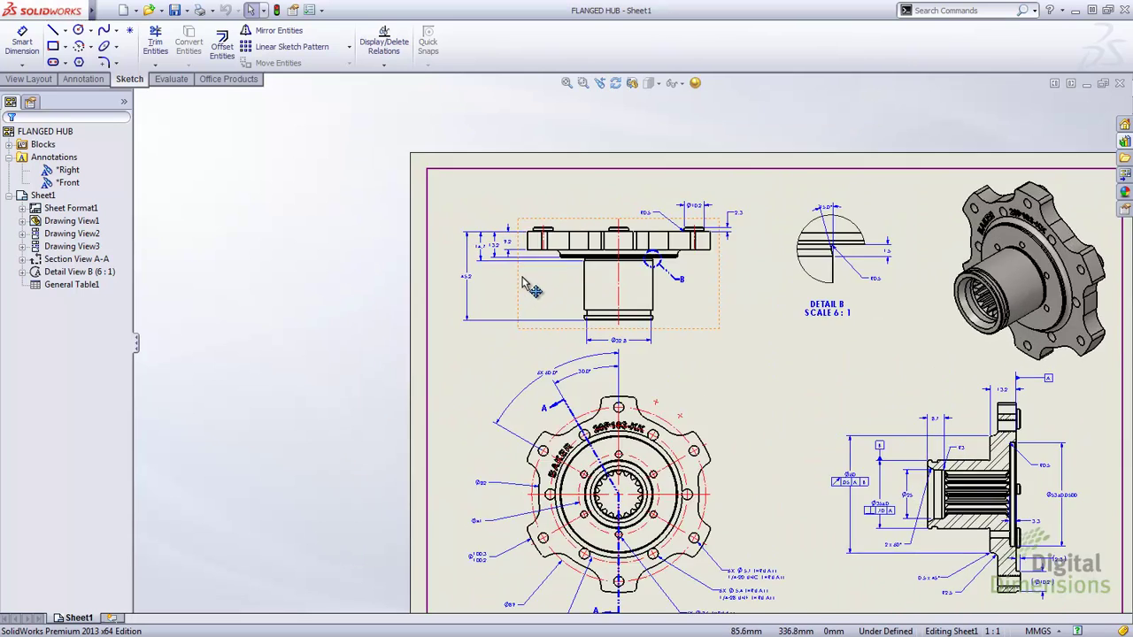
scroll(546, 295, "down", 2)
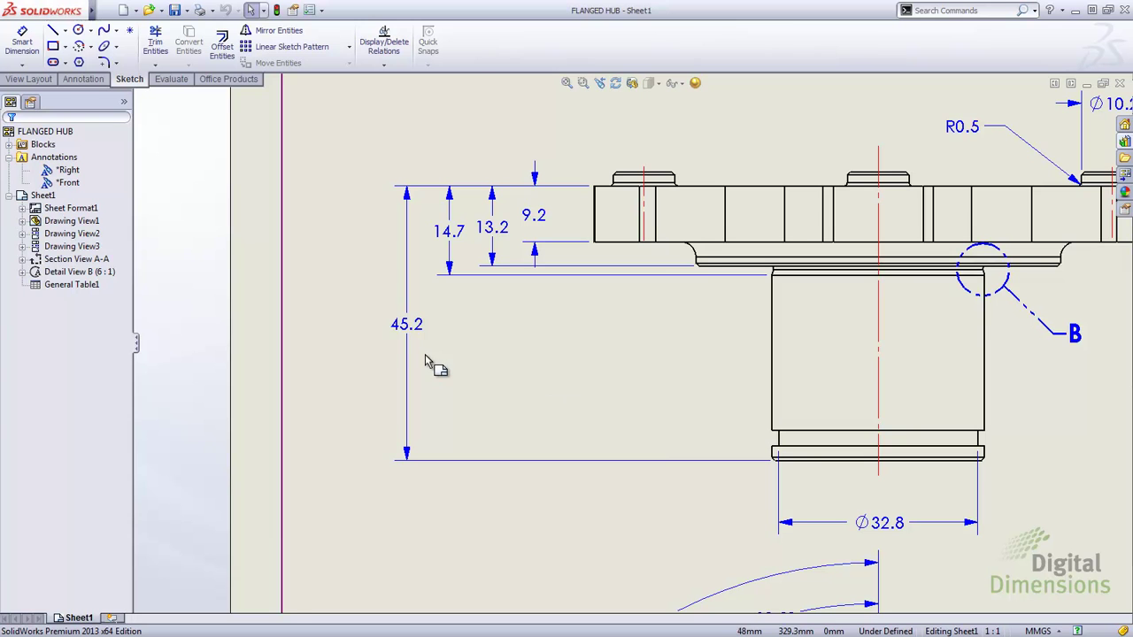
mouse_move(555, 330)
middle_mouse_down()
mouse_move(319, 331)
mouse_move(303, 357)
middle_mouse_up()
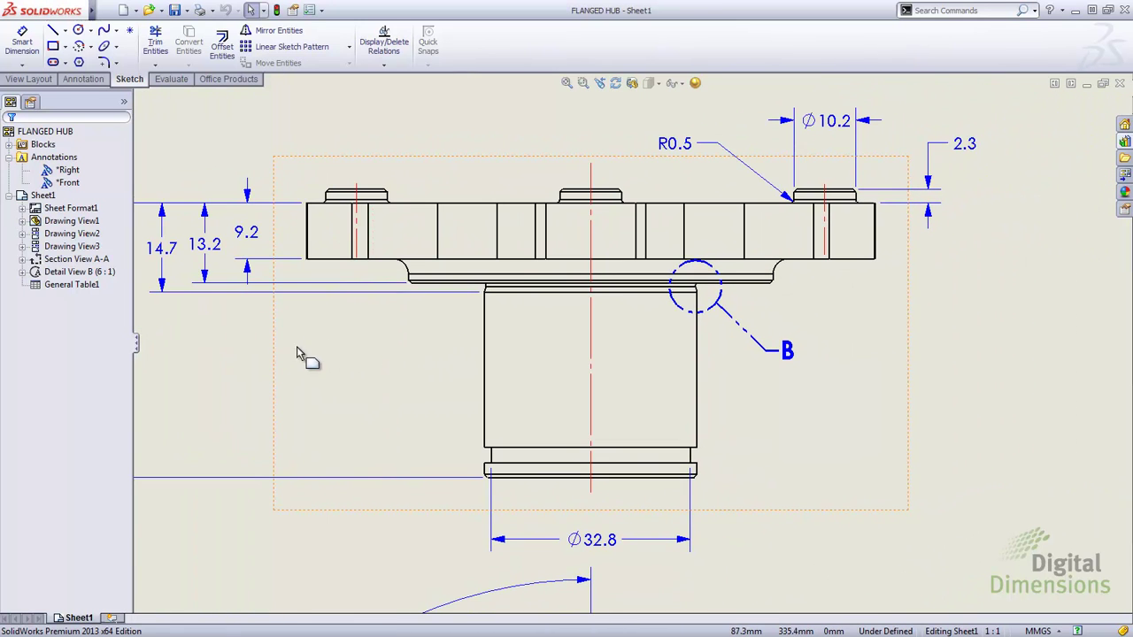
left_click(22, 66)
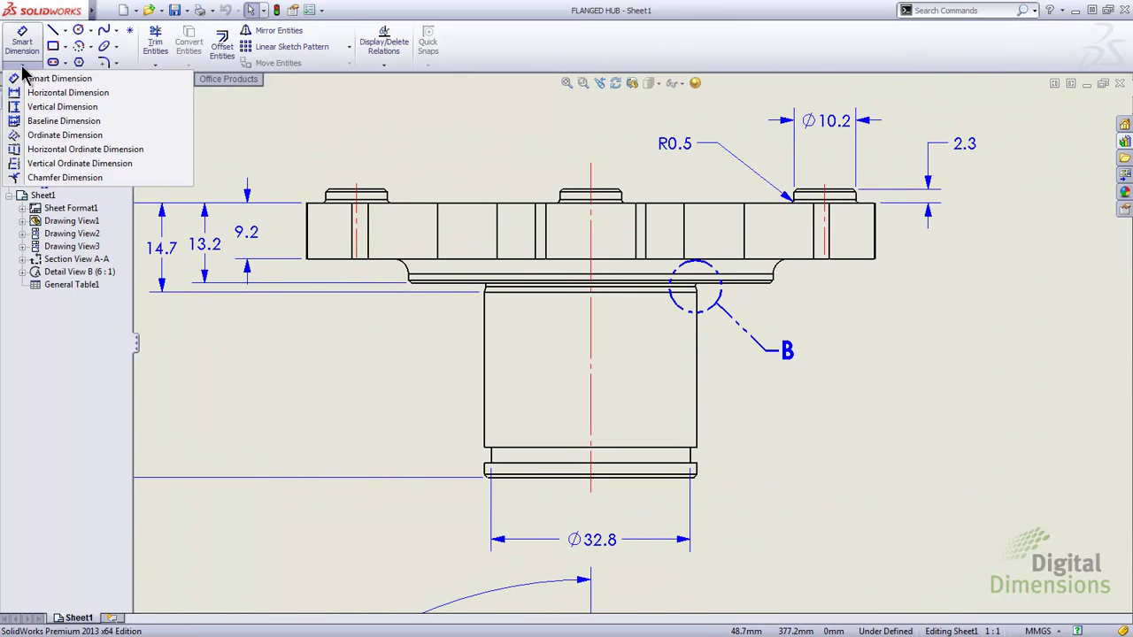
left_click(60, 124)
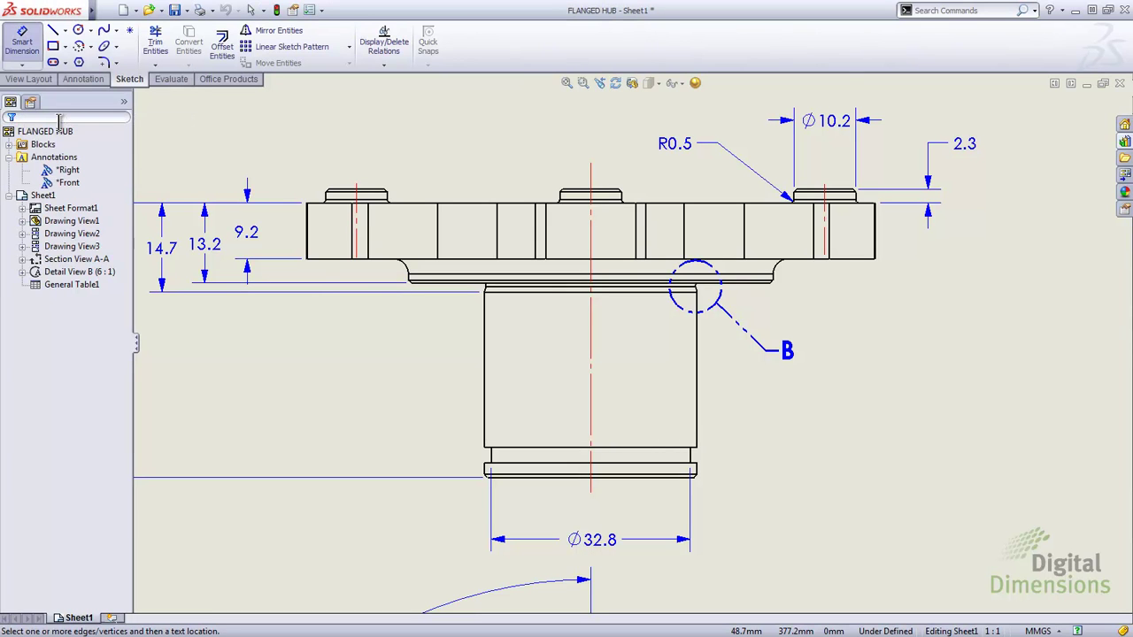
left_click(679, 485)
left_click(871, 260)
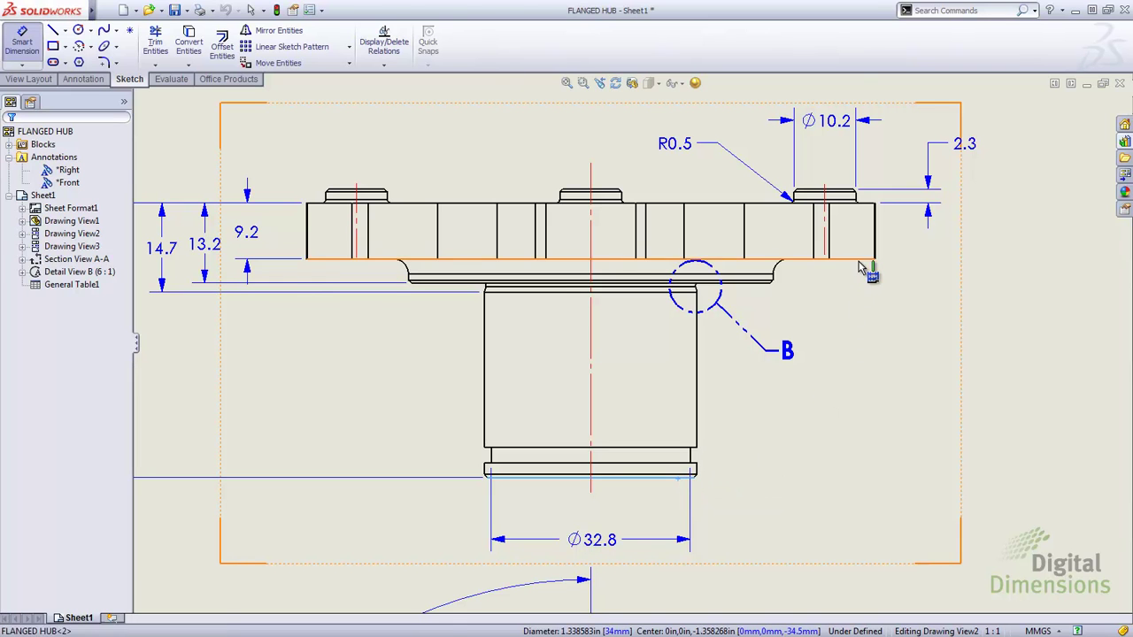
left_click(763, 282)
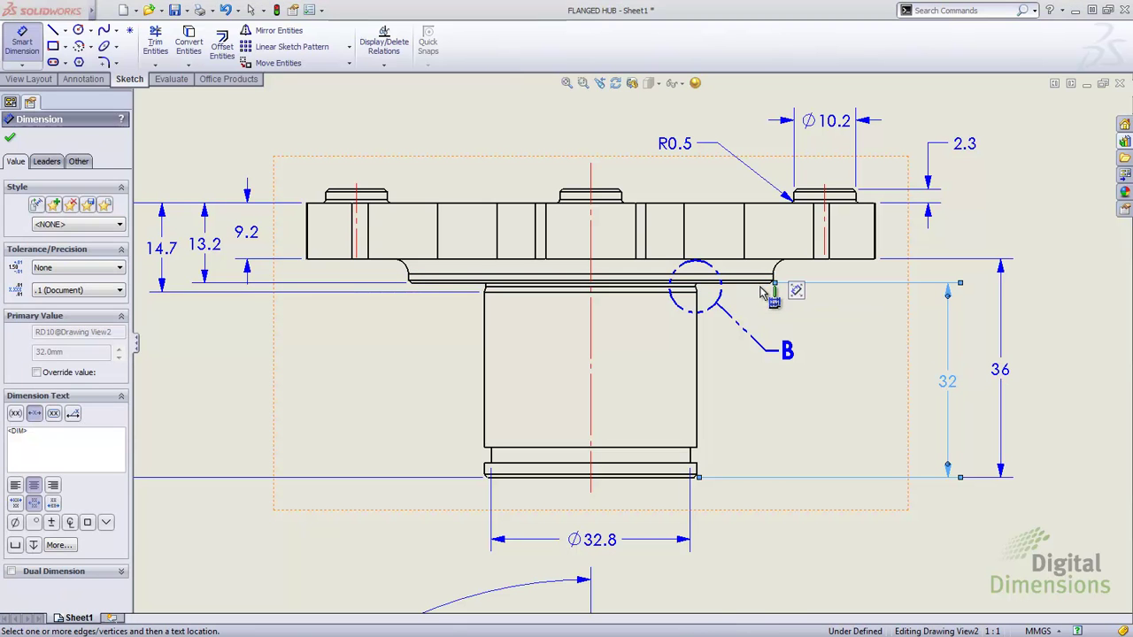
left_click(701, 292)
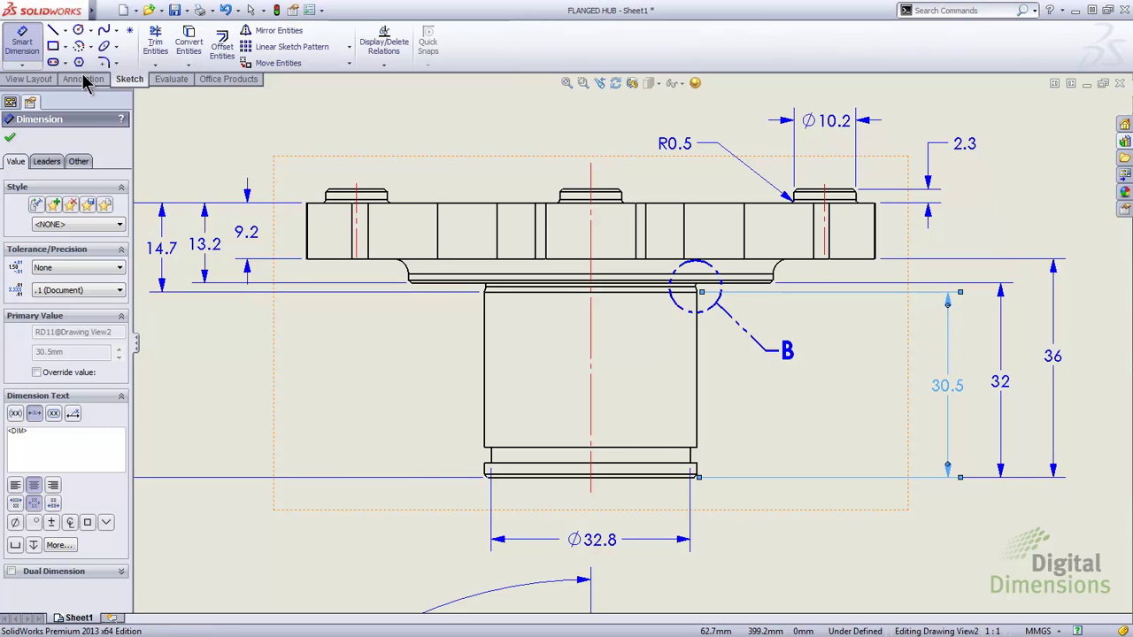
left_click(24, 67)
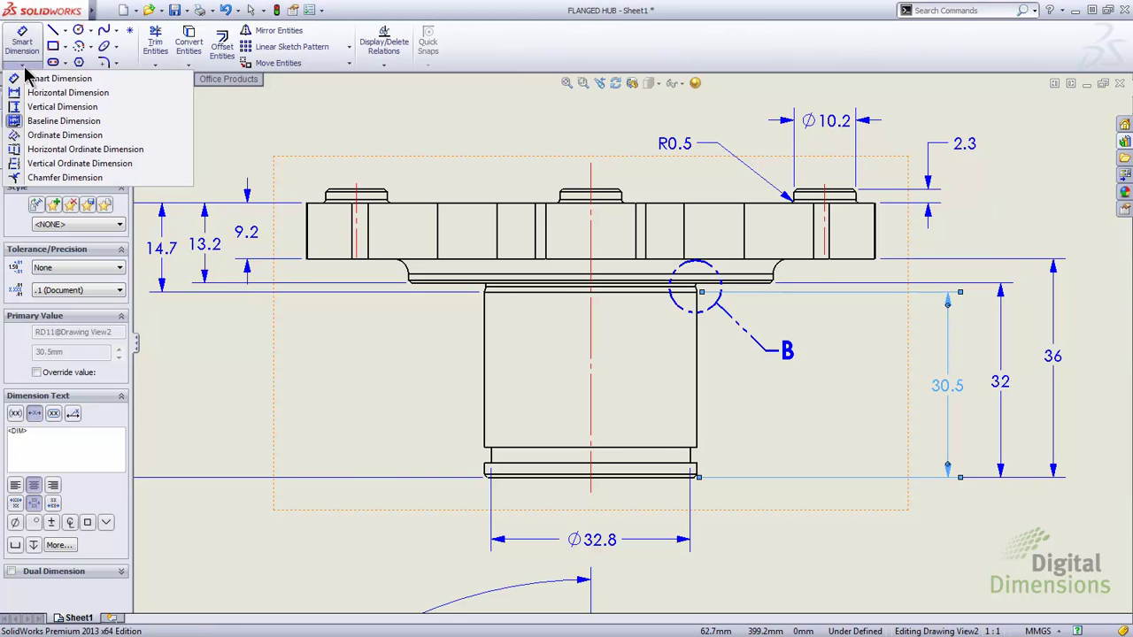
left_click(30, 124)
key("Escape")
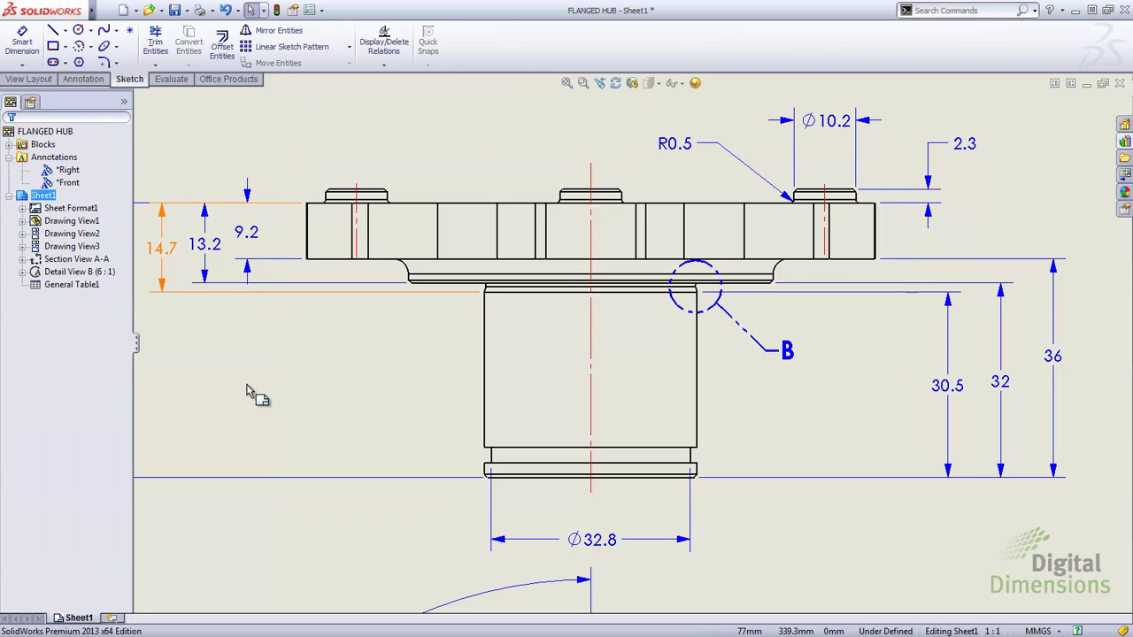
Extend the existing 45.2 dimension's baseline set with dimensions to the groove's lower and upper edges using Add To BaseLine.
middle_click_drag(222, 365, 473, 349)
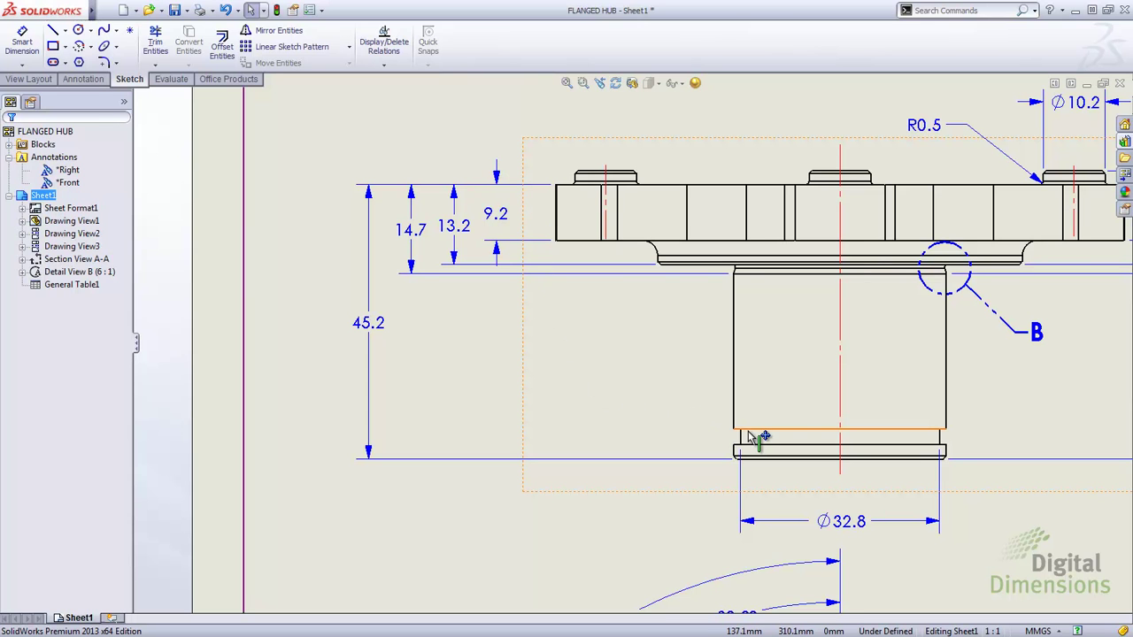
key("ctrl+s")
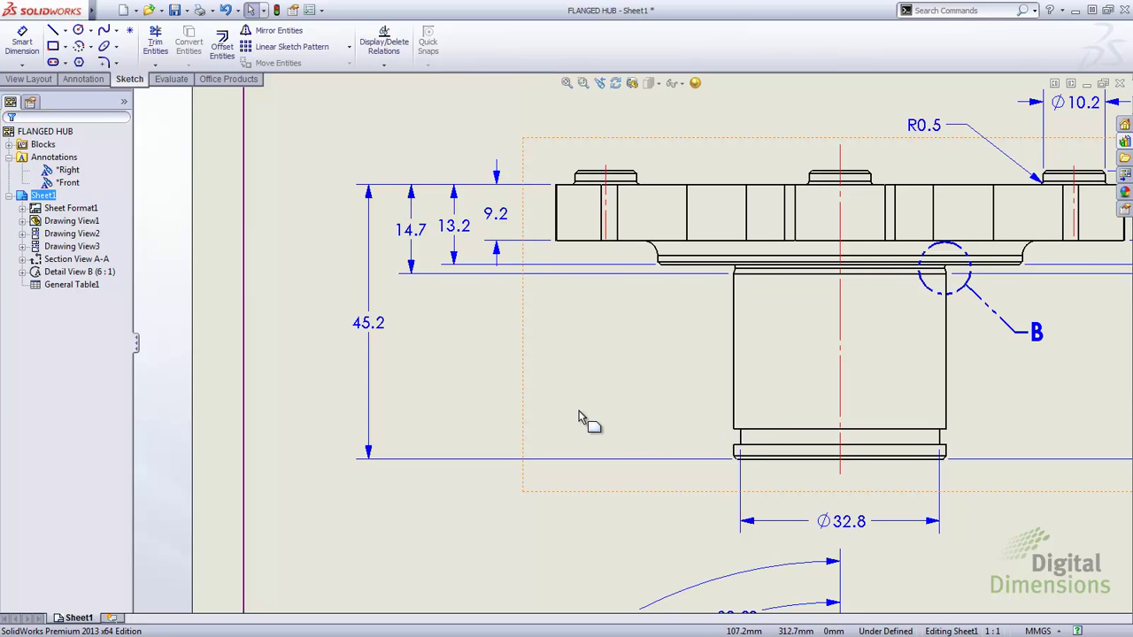
left_click(372, 327)
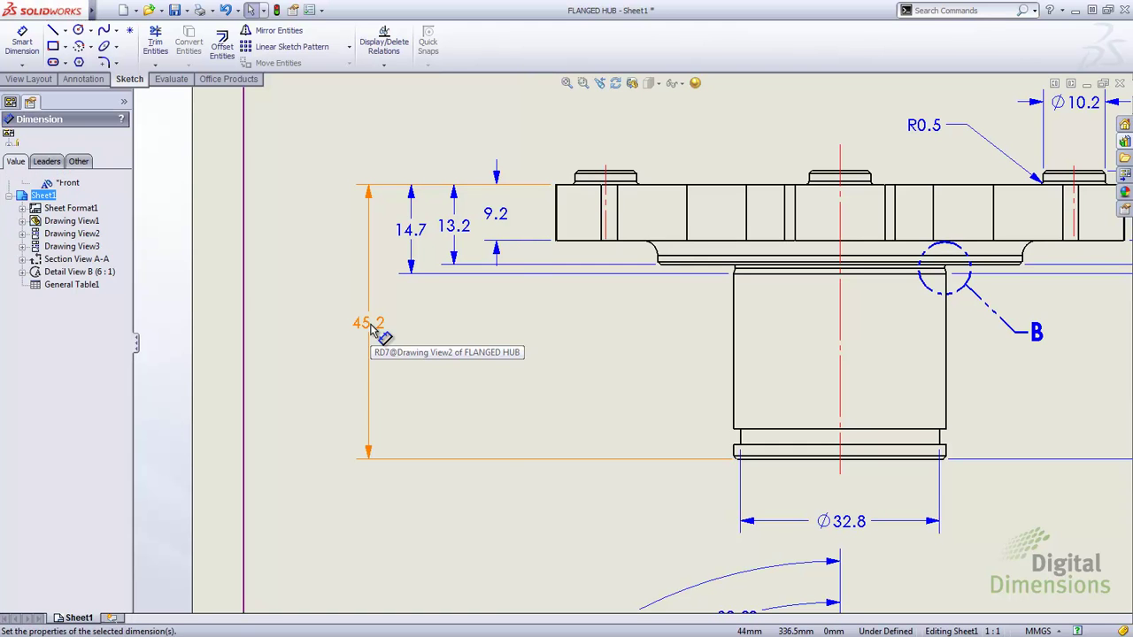
right_click(374, 329)
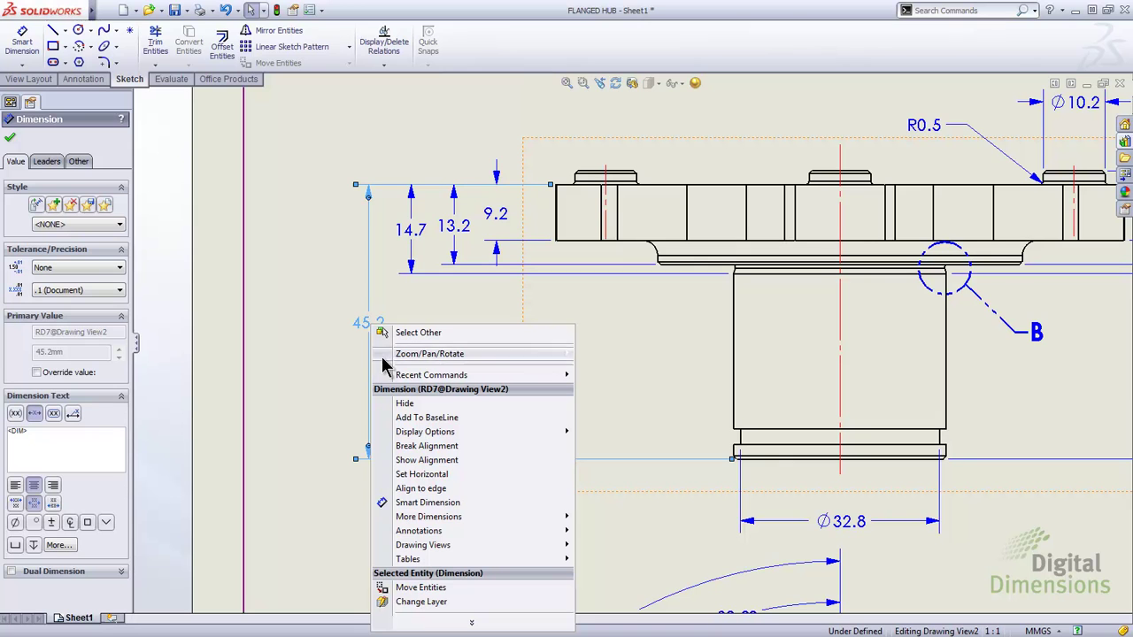
left_click(419, 419)
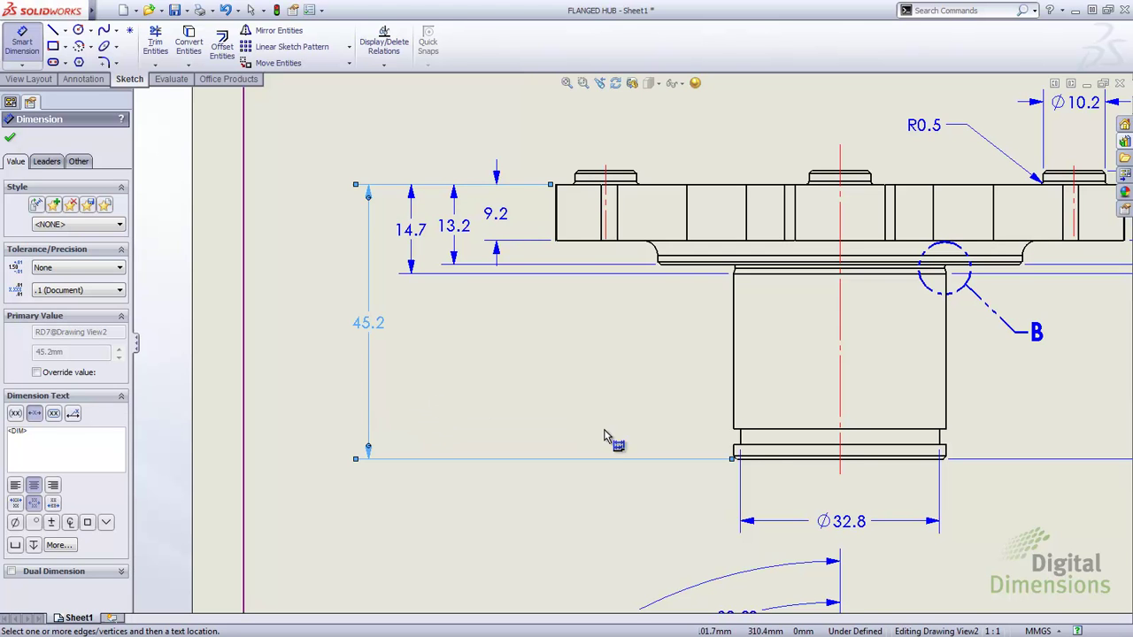
left_click(750, 451)
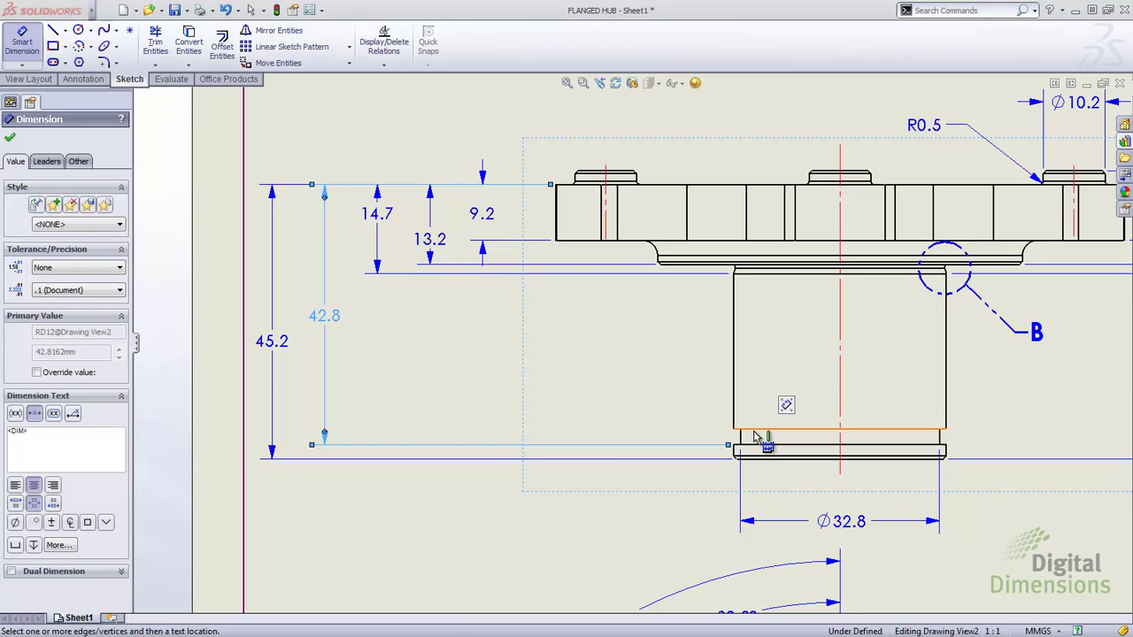
left_click(754, 431)
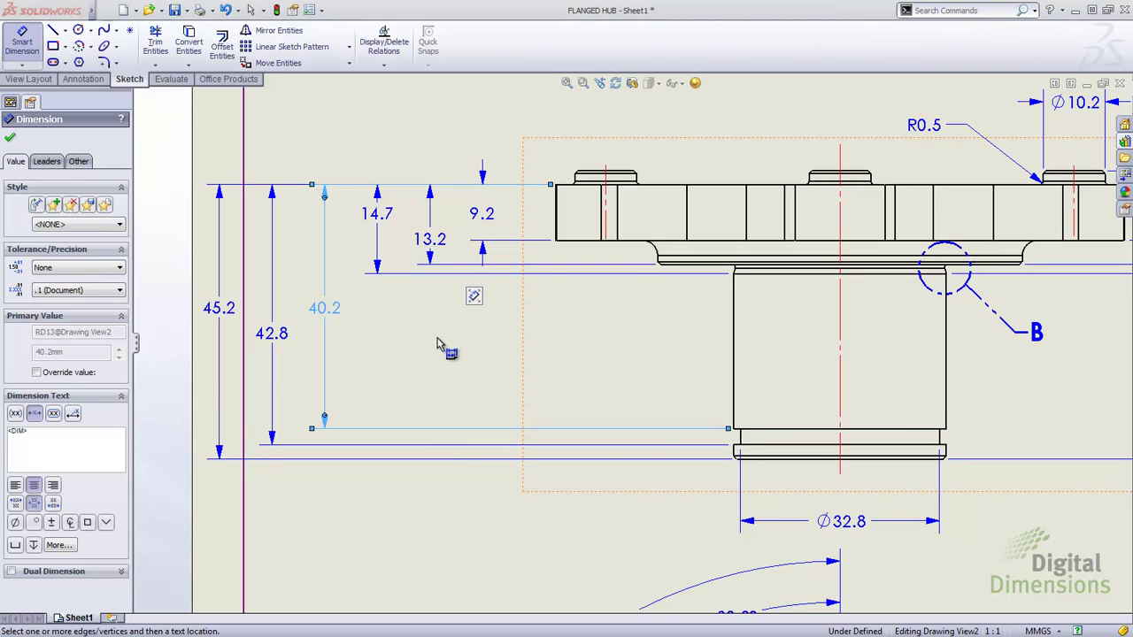
Select the six stacked vertical dimensions from 9.2 to 45.2 beside the side view and scale their spacing to .95.
key("Escape")
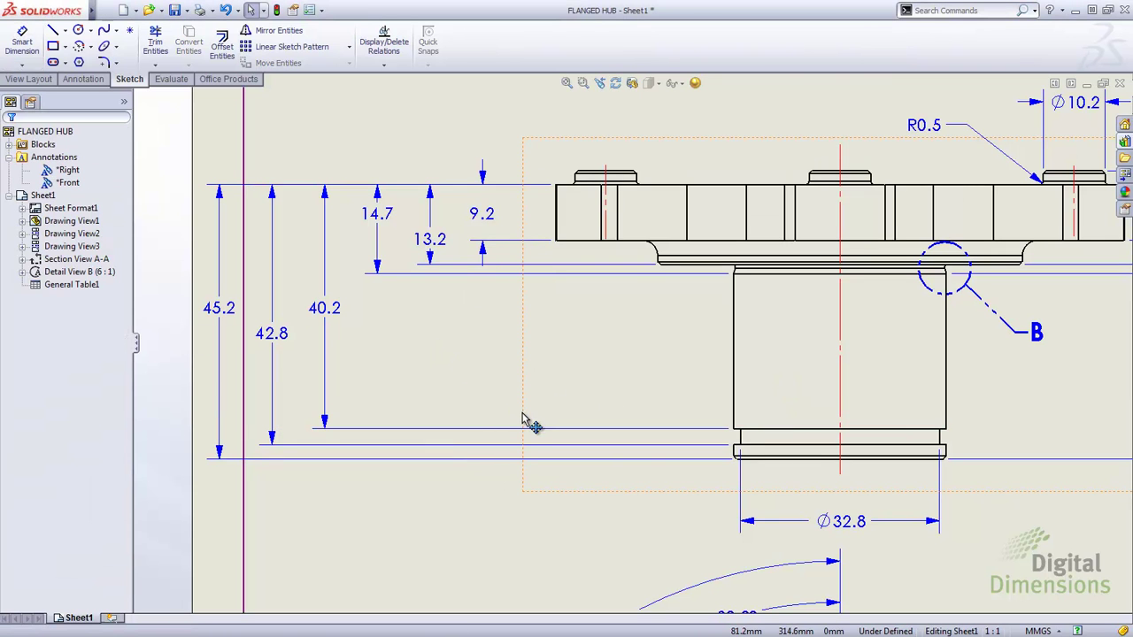
left_click_drag(493, 506, 186, 142)
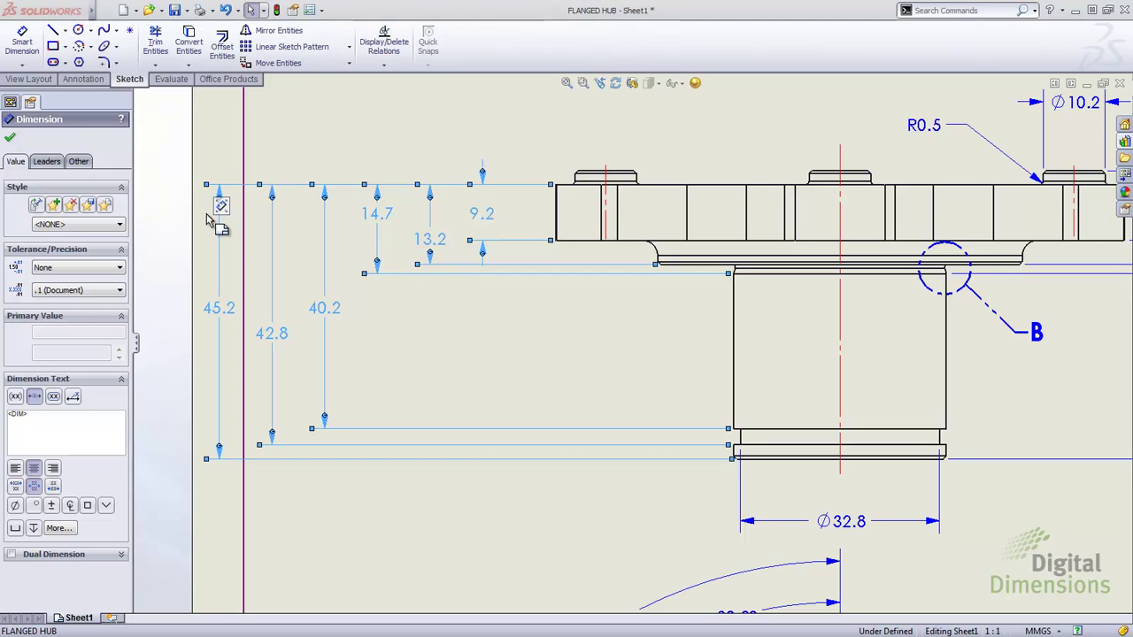
mouse_move(218, 213)
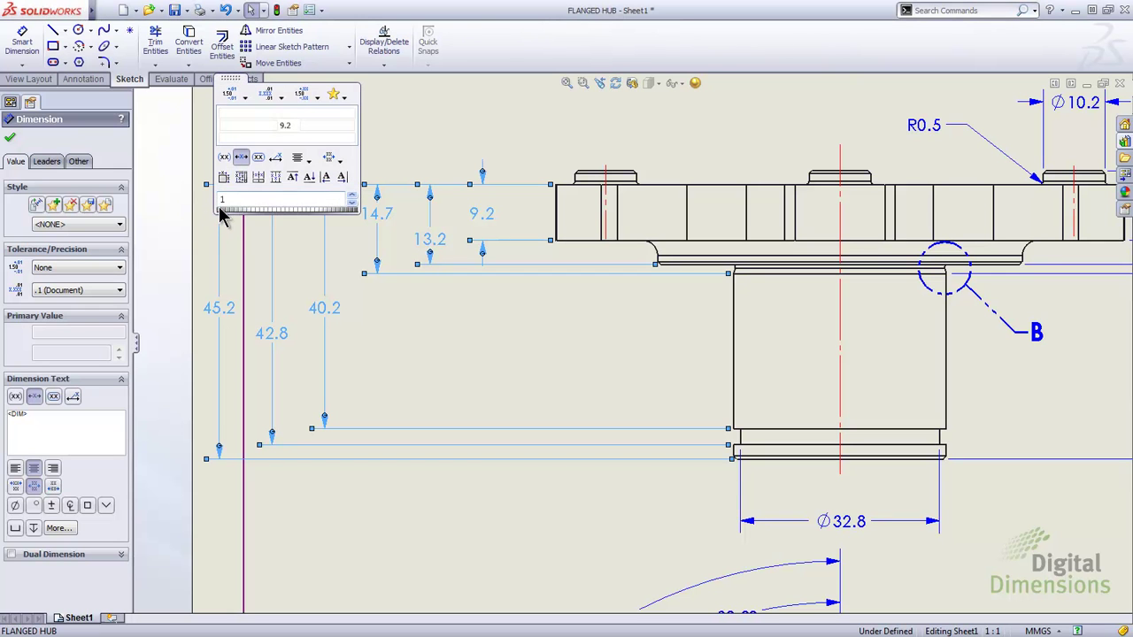
mouse_move(246, 214)
left_mouse_down()
mouse_move(269, 218)
mouse_move(240, 213)
left_mouse_up()
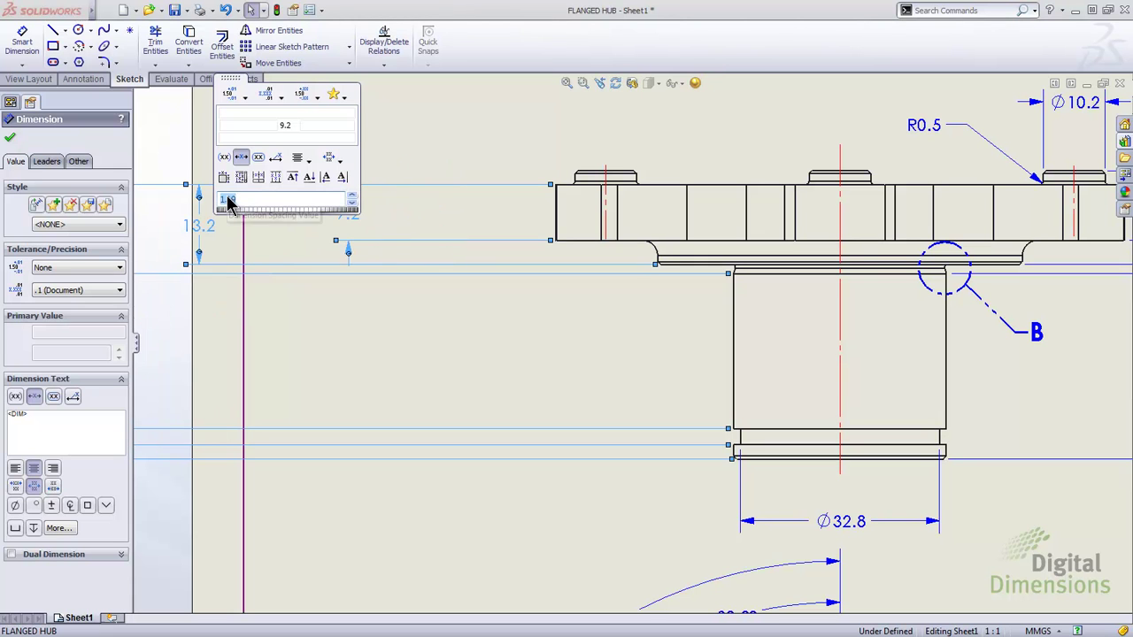
key("Return")
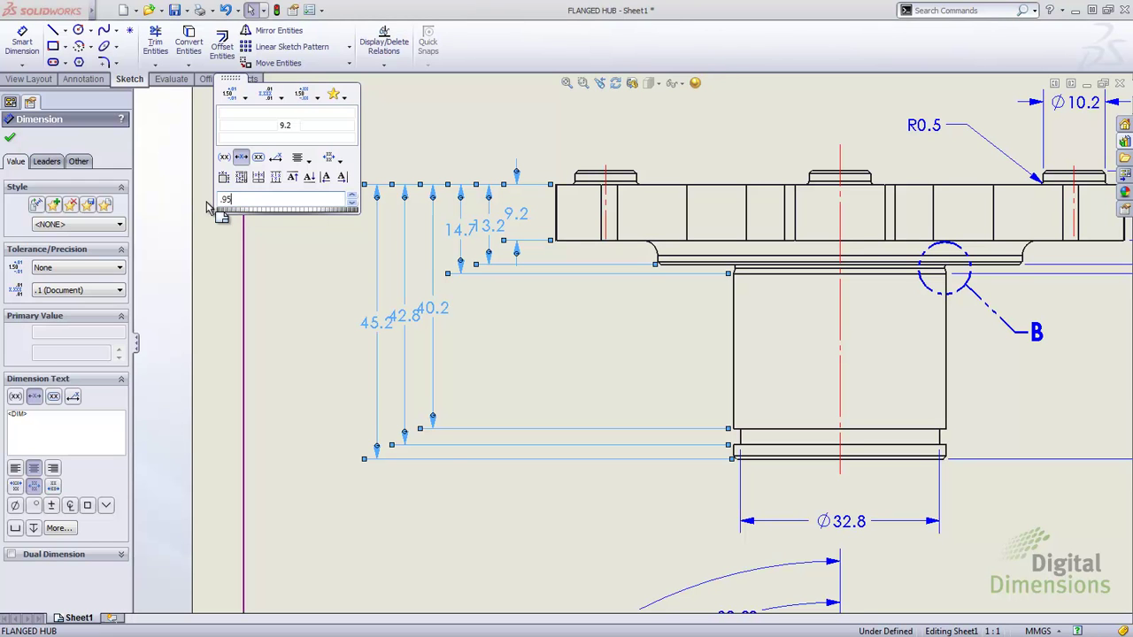
key("Return")
left_click(500, 352)
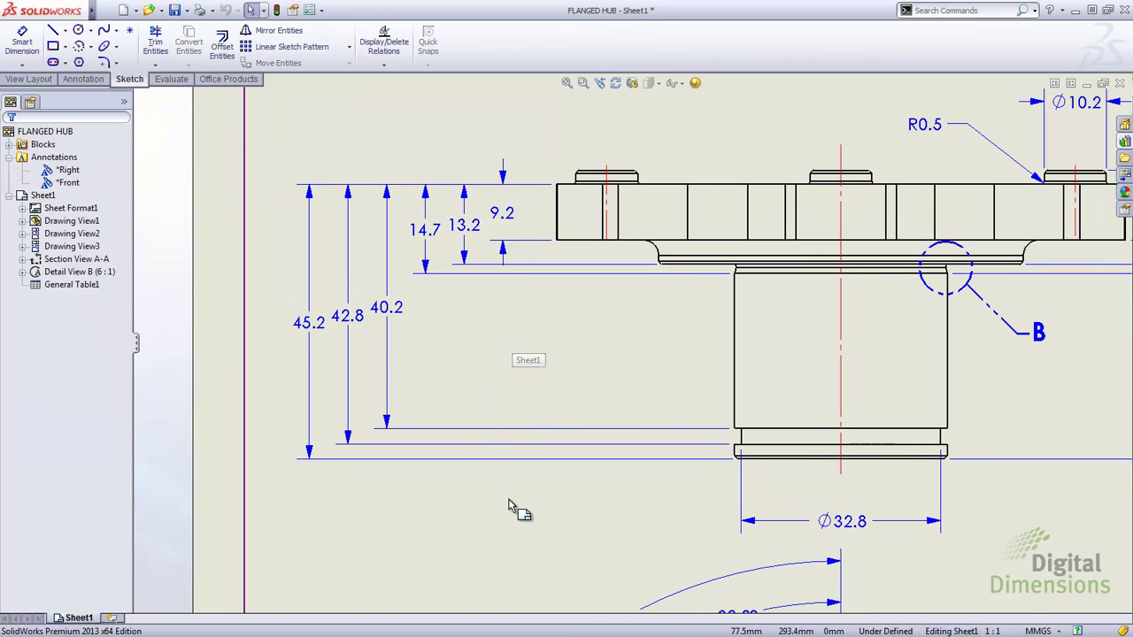
Auto-arrange the six vertical dimensions beside the side view and undo that arrangement.
left_click_drag(526, 519, 288, 138)
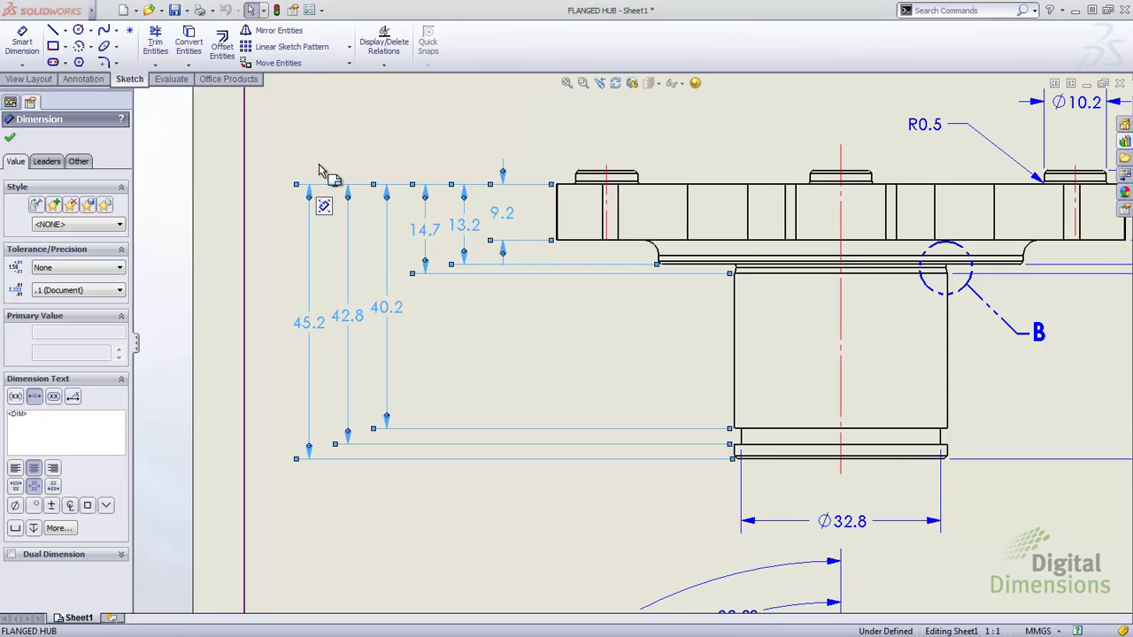
mouse_move(323, 208)
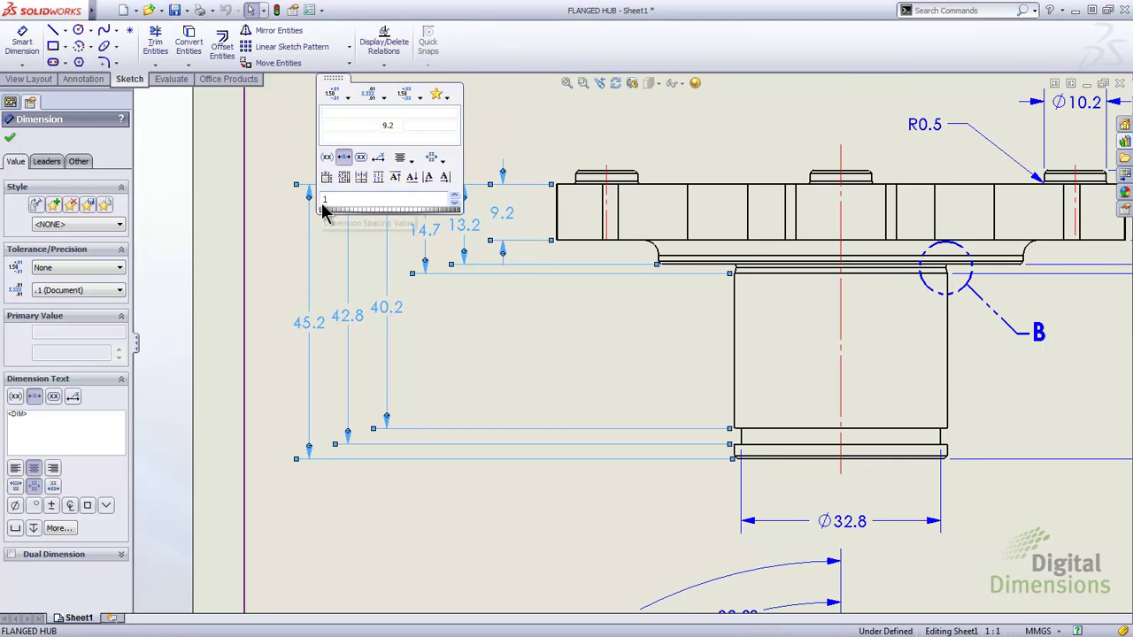
left_click(324, 195)
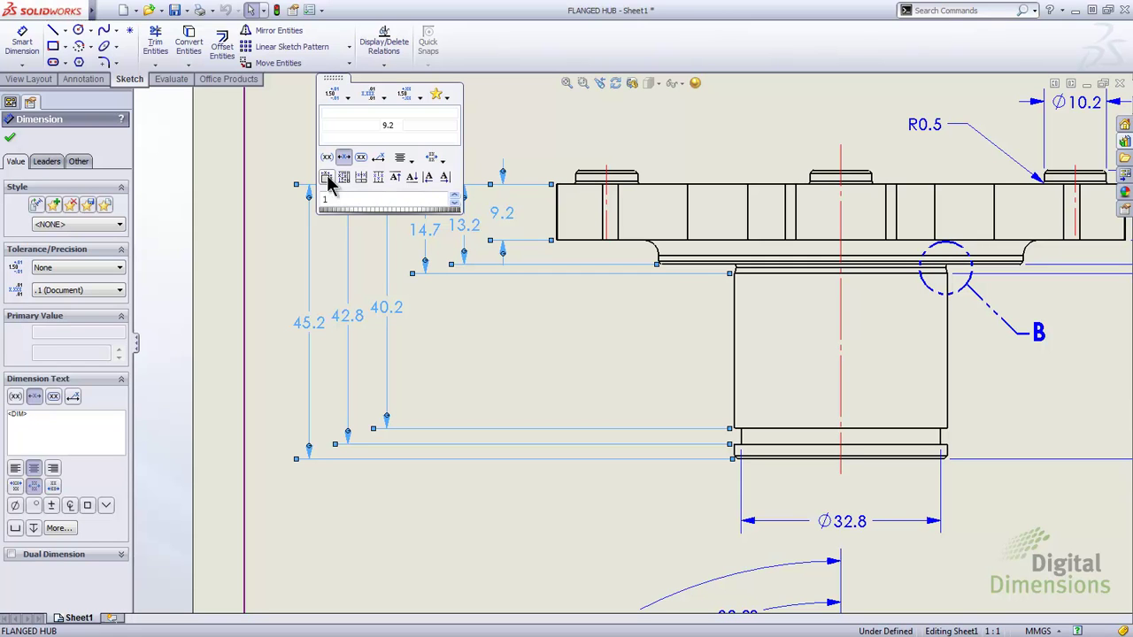
left_click(327, 180)
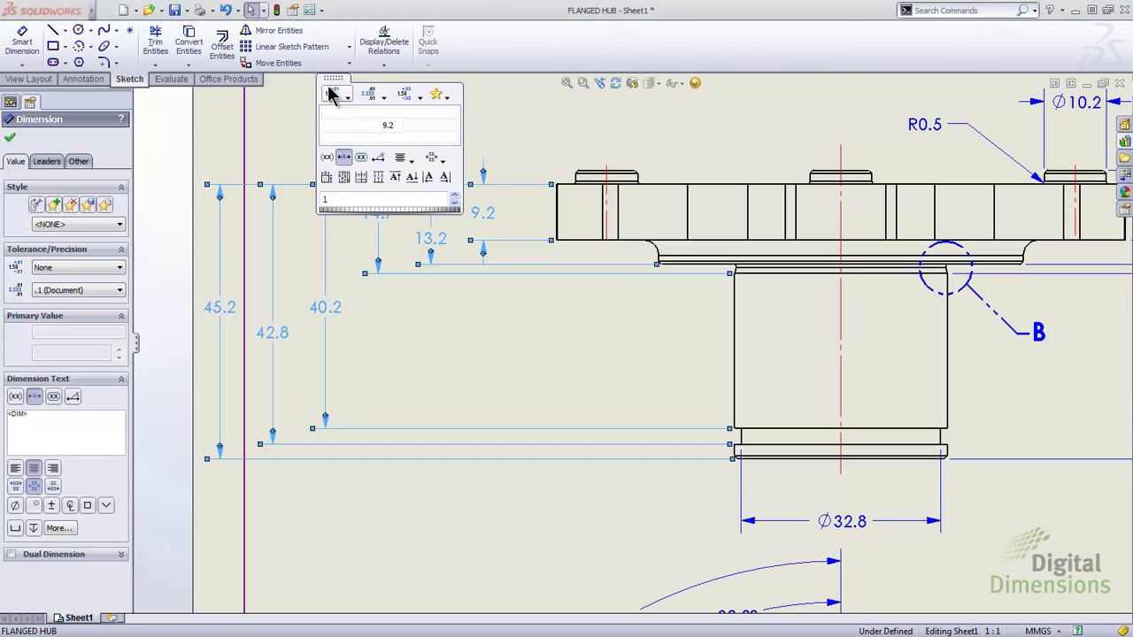
left_click(292, 118)
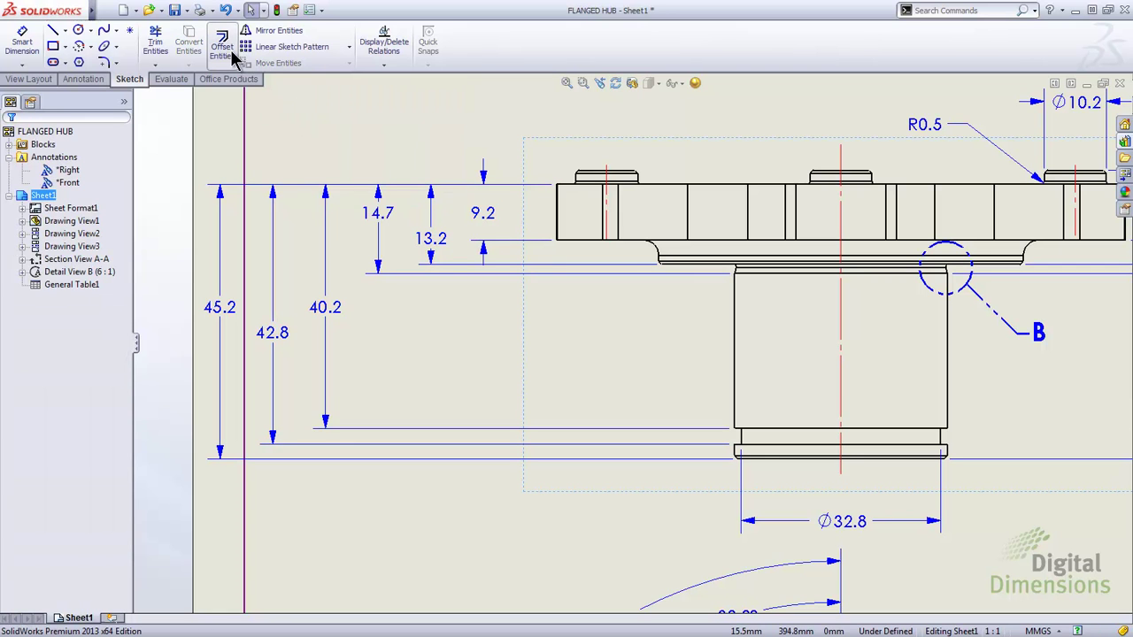
left_click(225, 12)
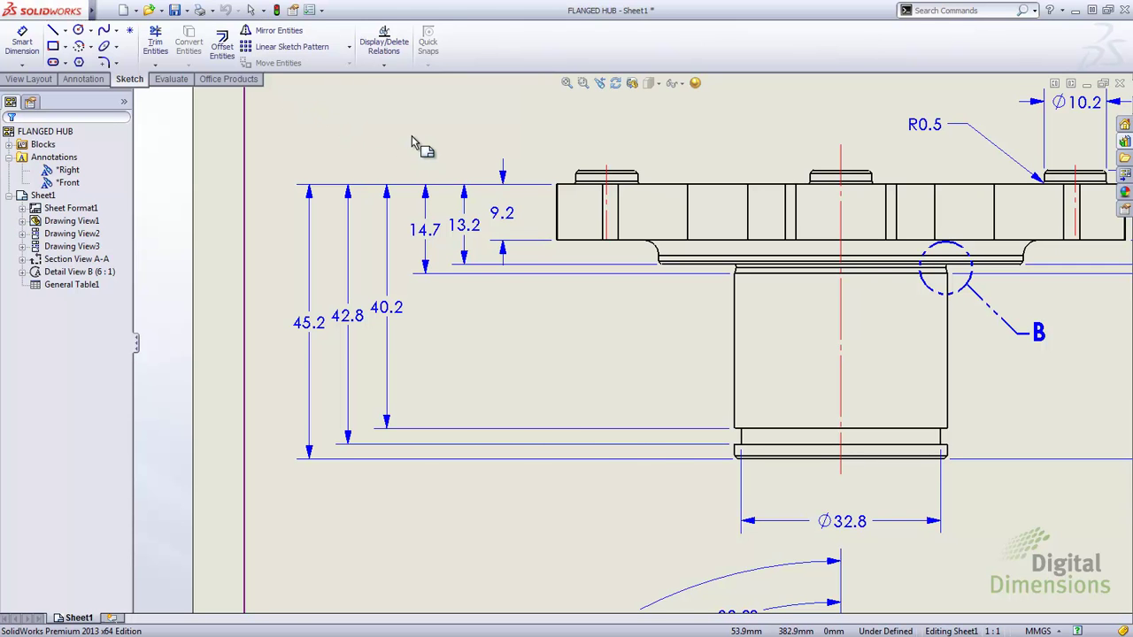
Open the FLANGED HUB part from Section View A-A of the drawing.
key("f")
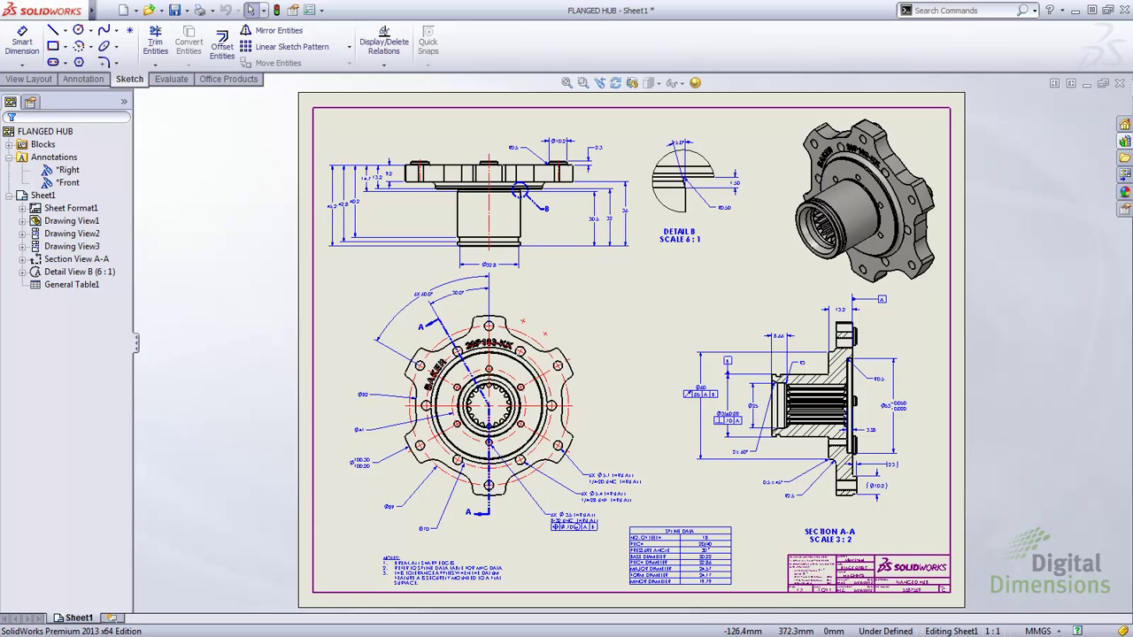
left_click(76, 259)
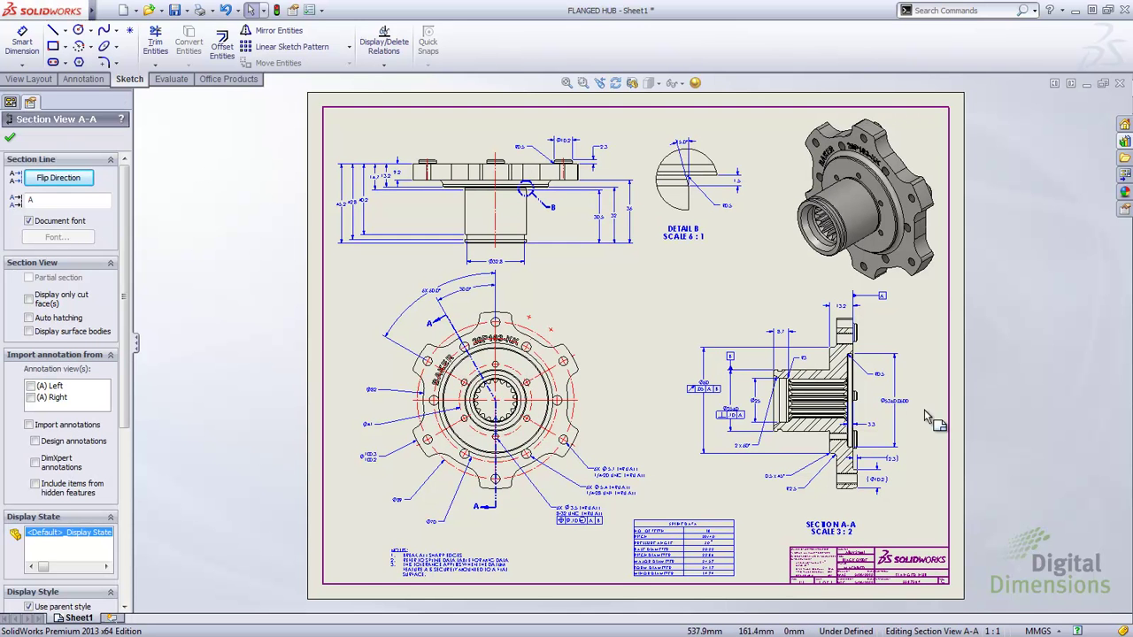
scroll(983, 385, "down", 2)
scroll(877, 424, "down", 5)
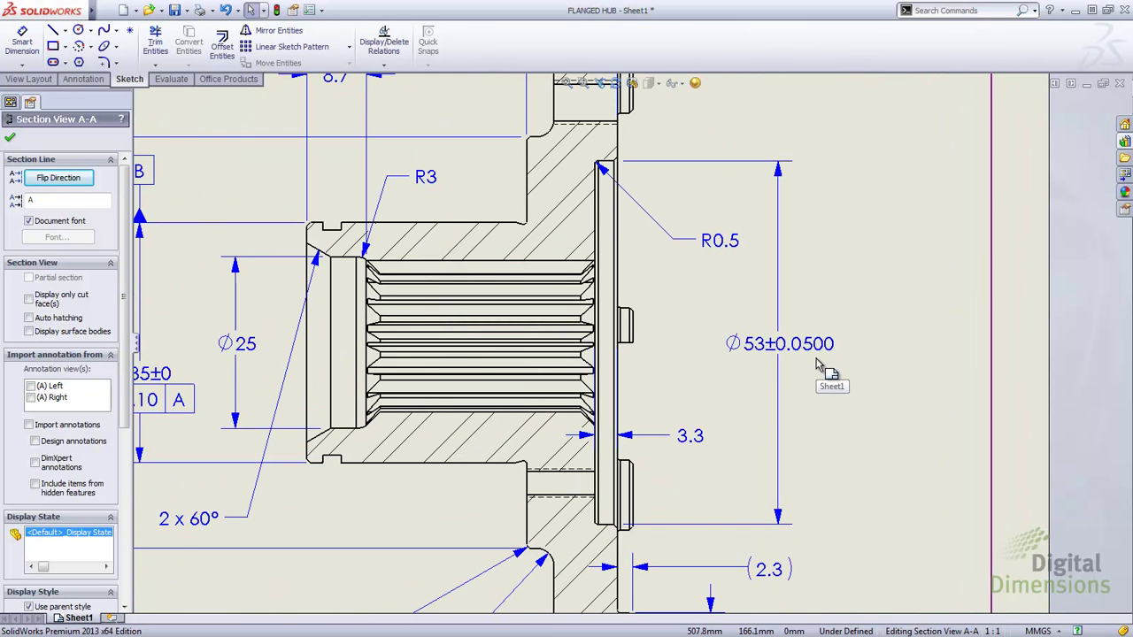
left_click(653, 354)
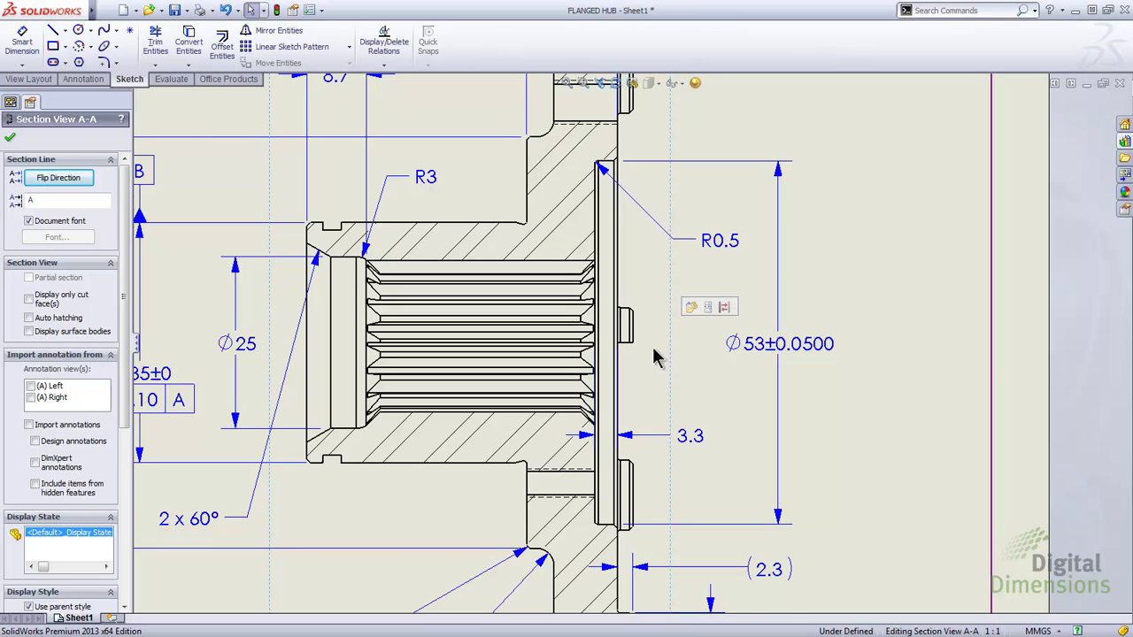
left_click(687, 309)
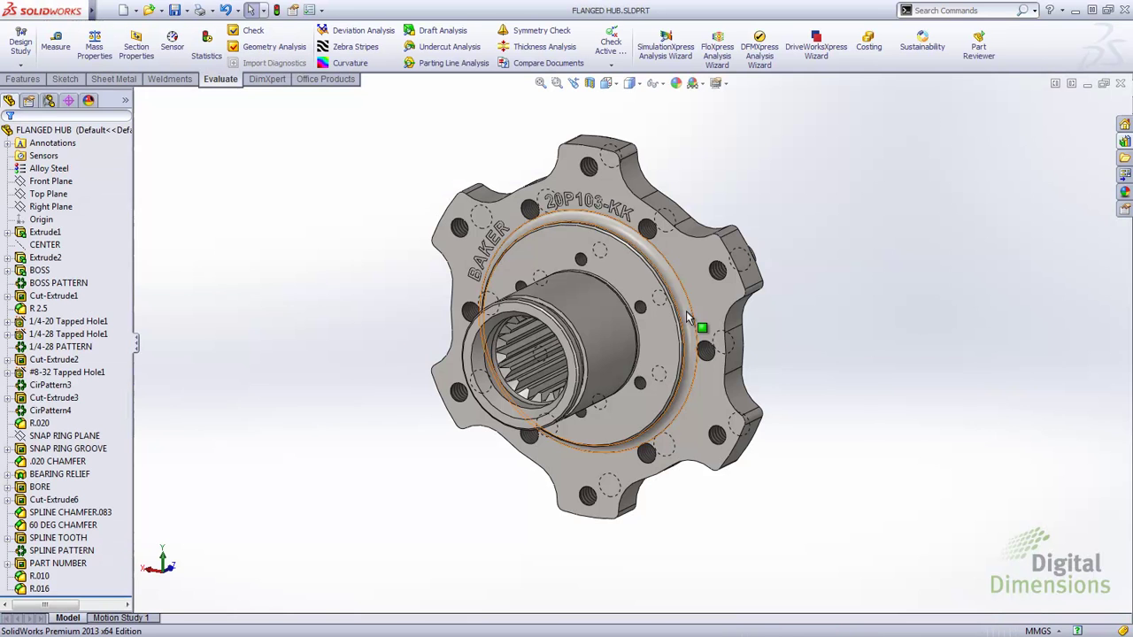
Display the dimensions of the circular recess on the flange's back face to check its diameter tolerance.
middle_click_drag(368, 322, 263, 306)
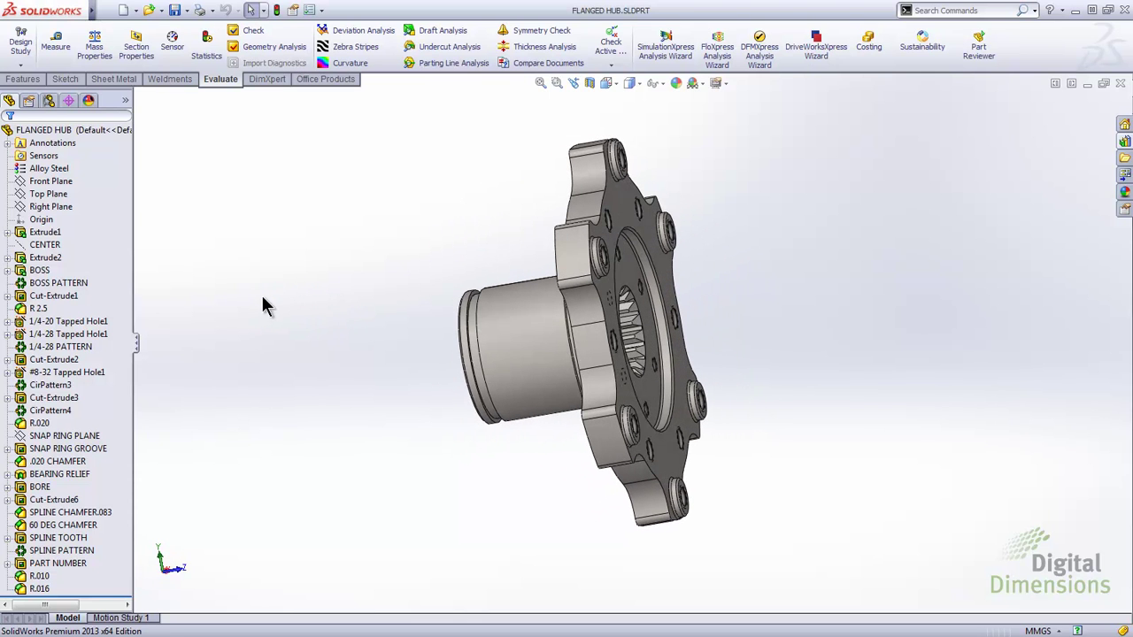
left_click(666, 335)
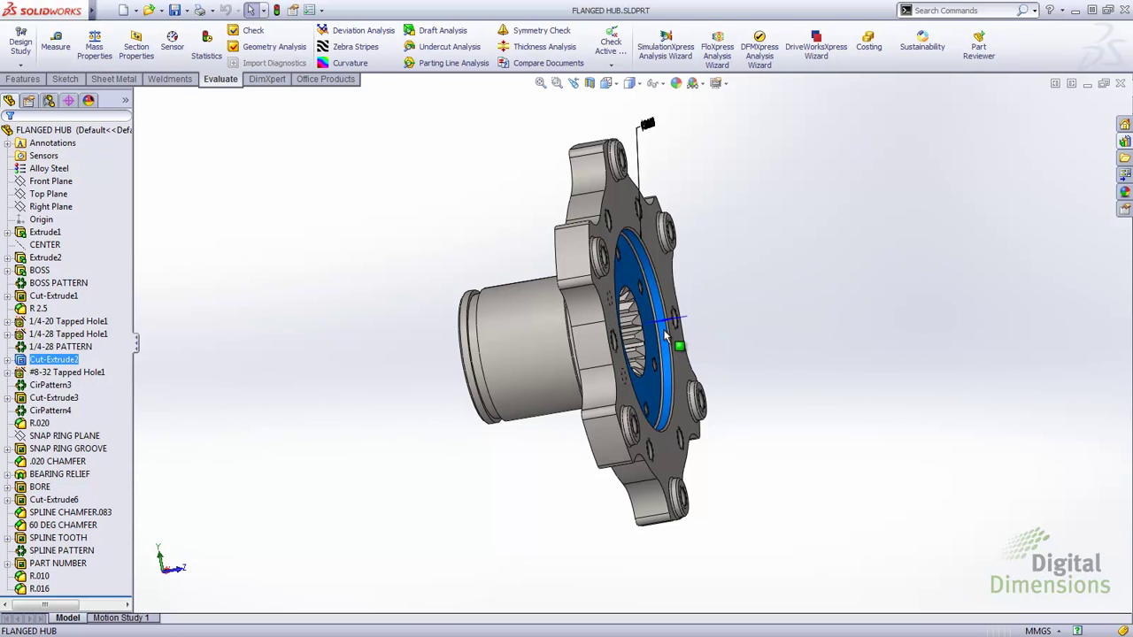
middle_click_drag(754, 298, 702, 320)
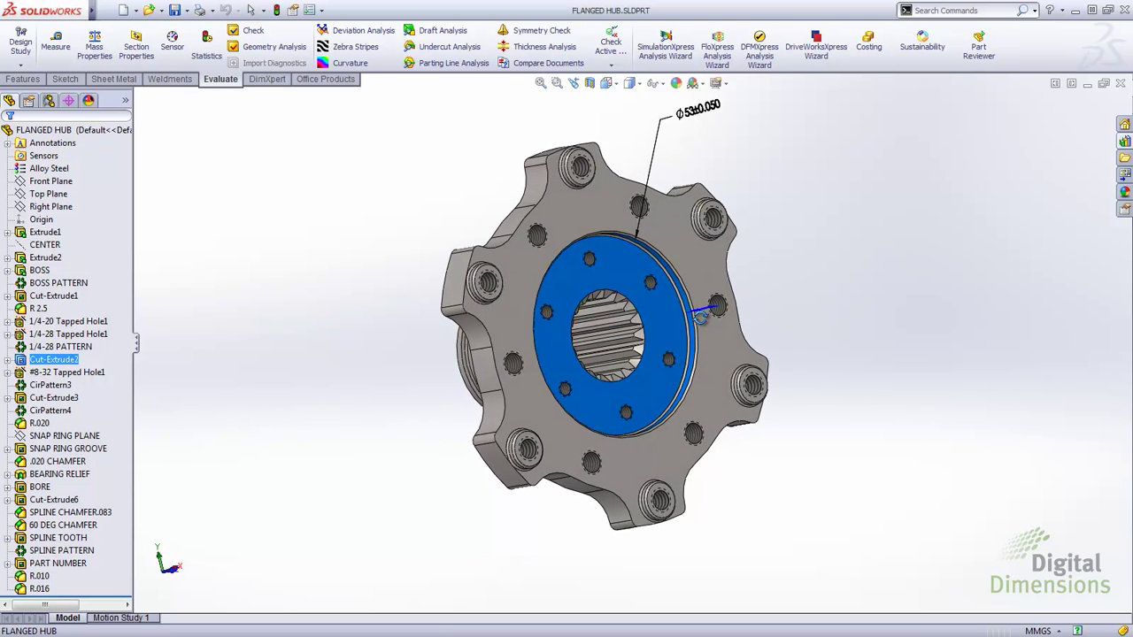
left_click(729, 128)
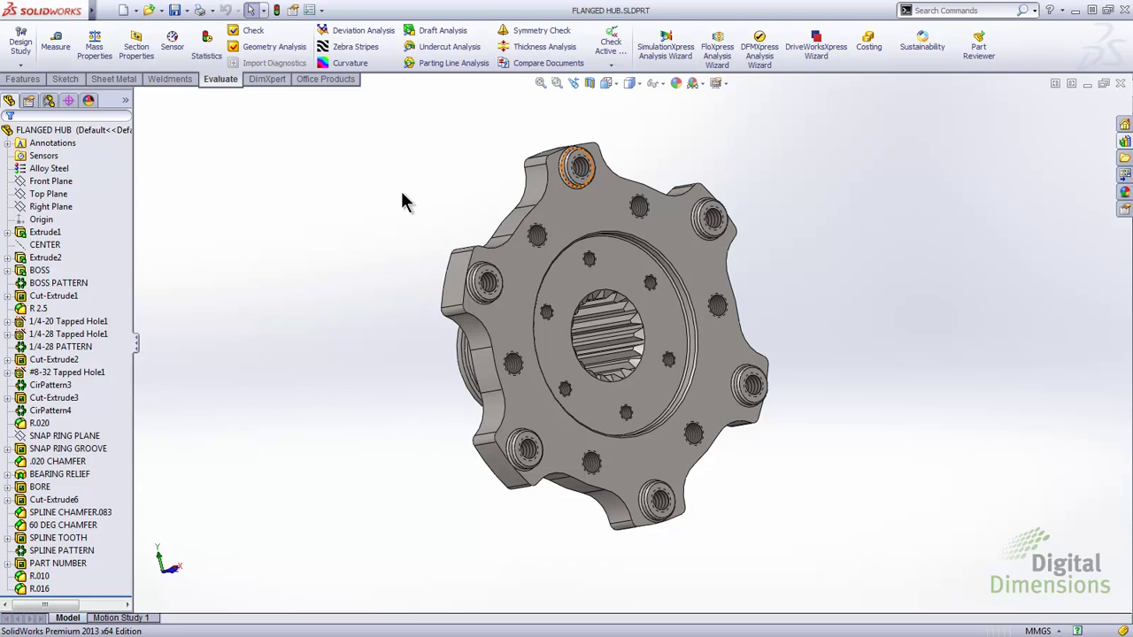
Return to the FLANGED HUB drawing and link the recess's 53 mm diameter dimension's precisions with the model in Section A-A.
mouse_move(91, 12)
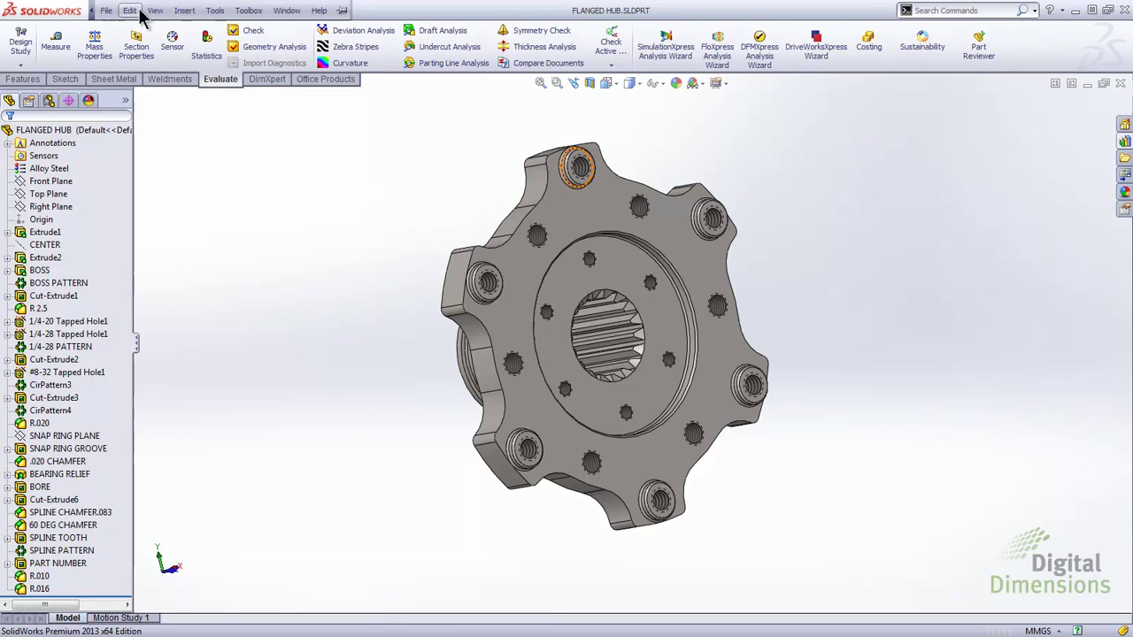
left_click(285, 10)
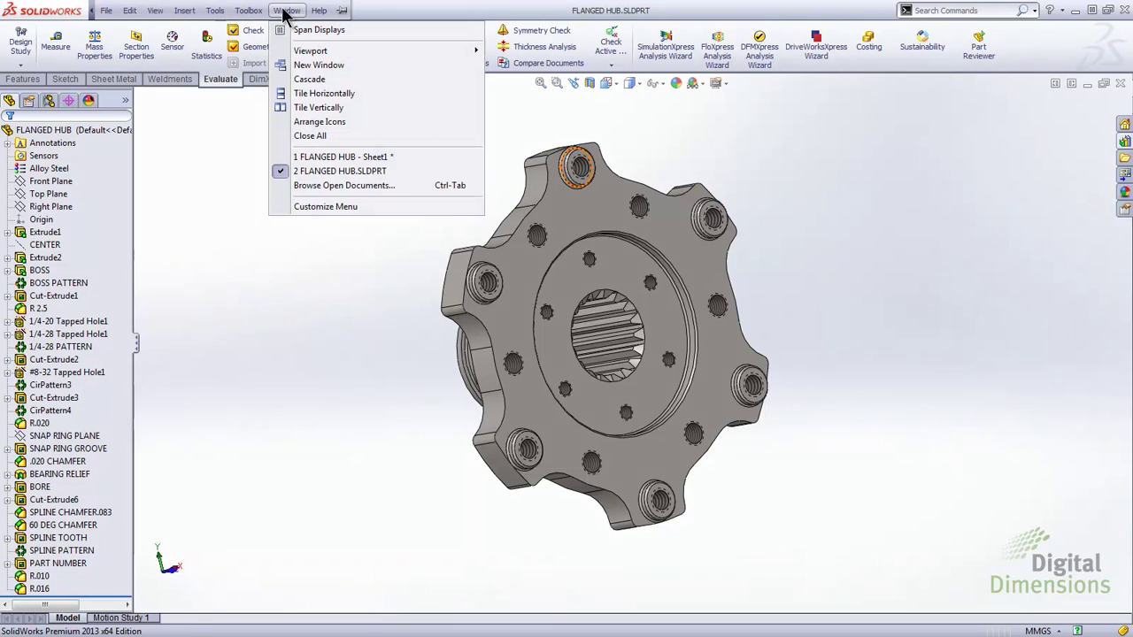
left_click(311, 156)
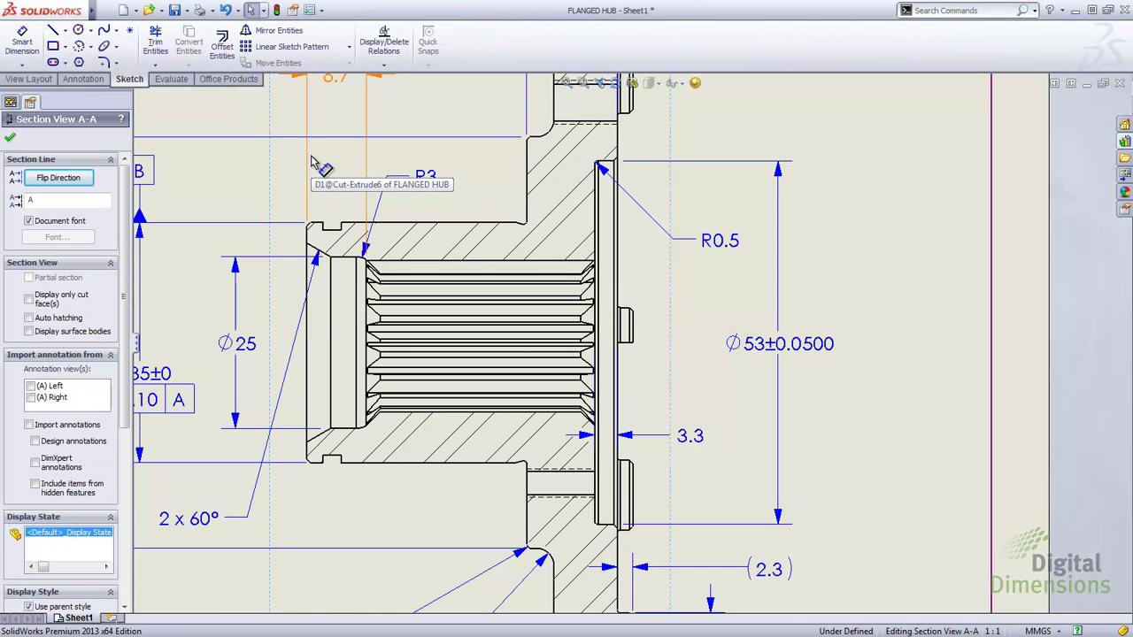
left_click(807, 352)
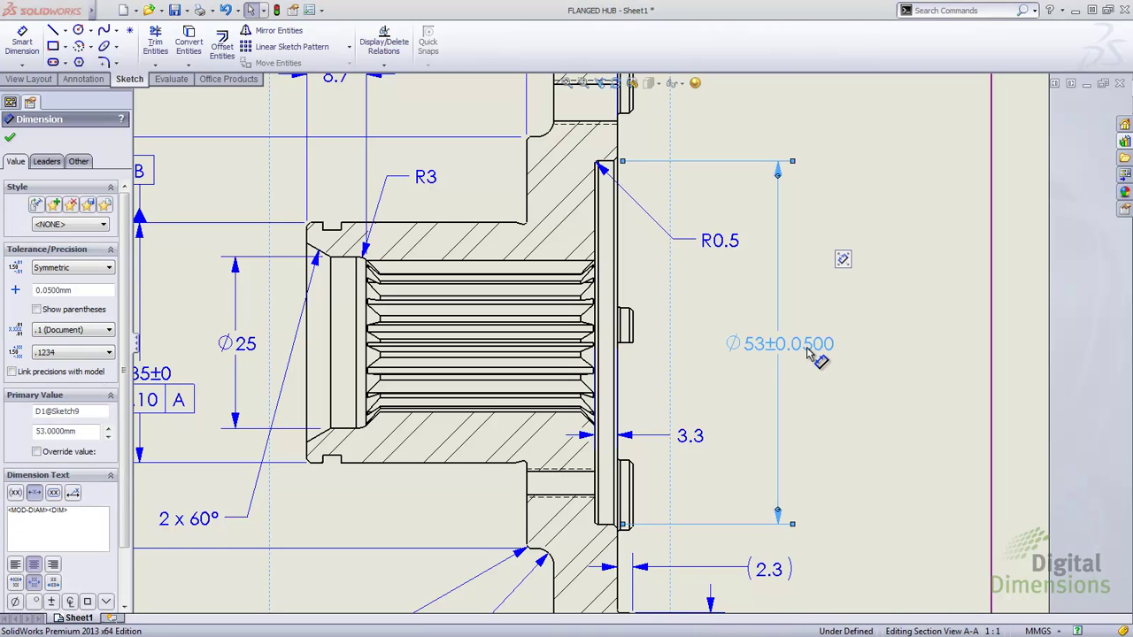
left_click(61, 376)
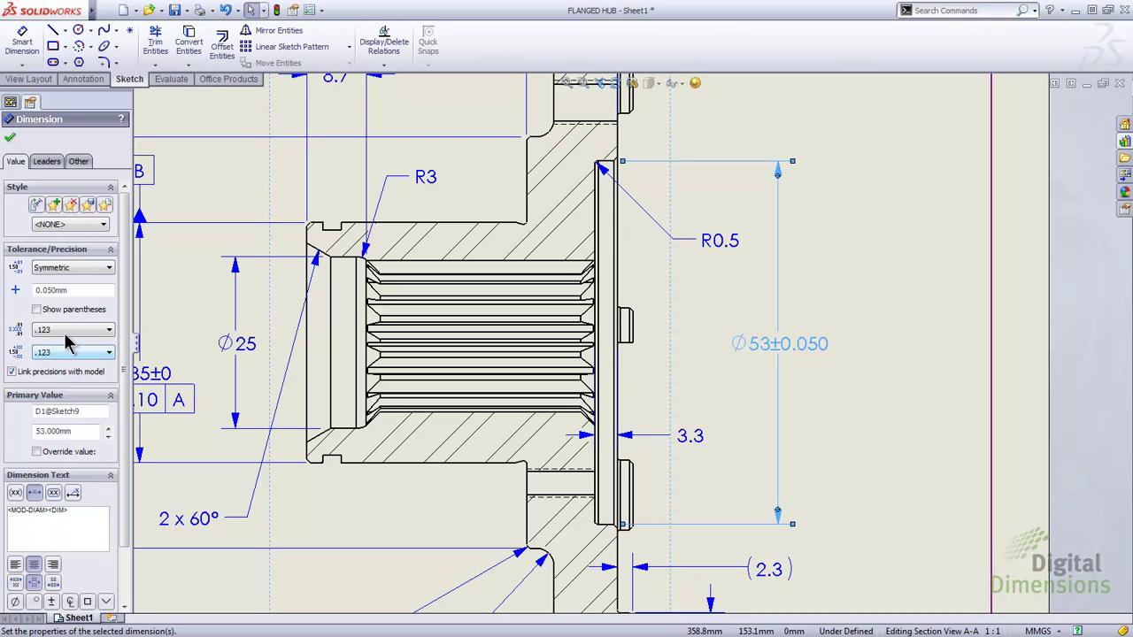
Change the recess diameter's tolerance type to Bilateral with a minimum variation of -0.02 mm.
left_click(69, 269)
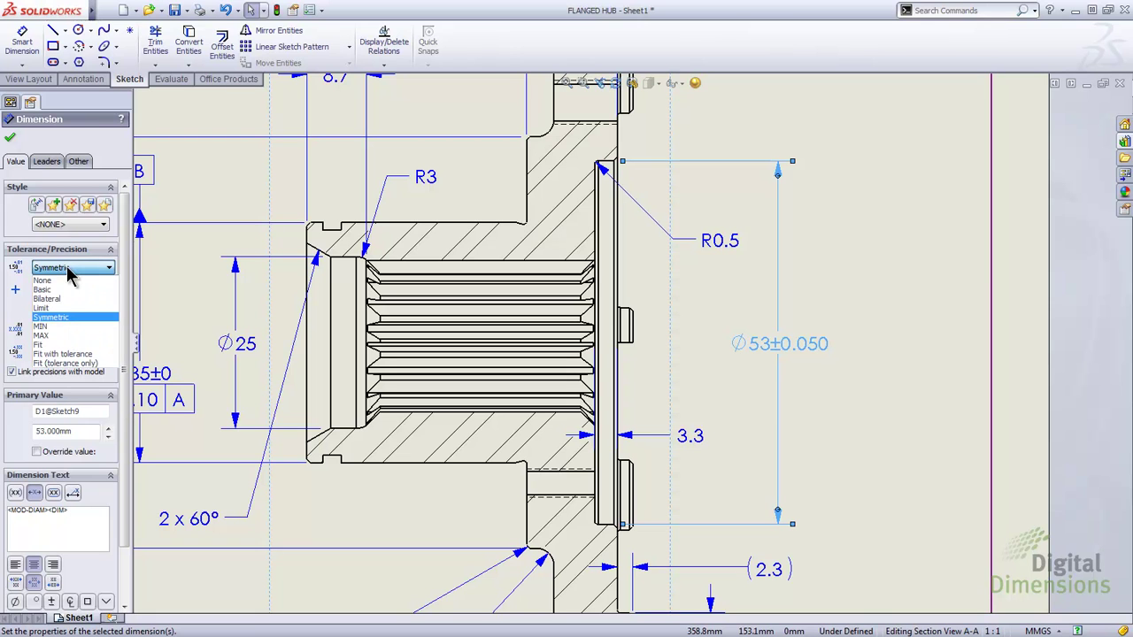
left_click(63, 299)
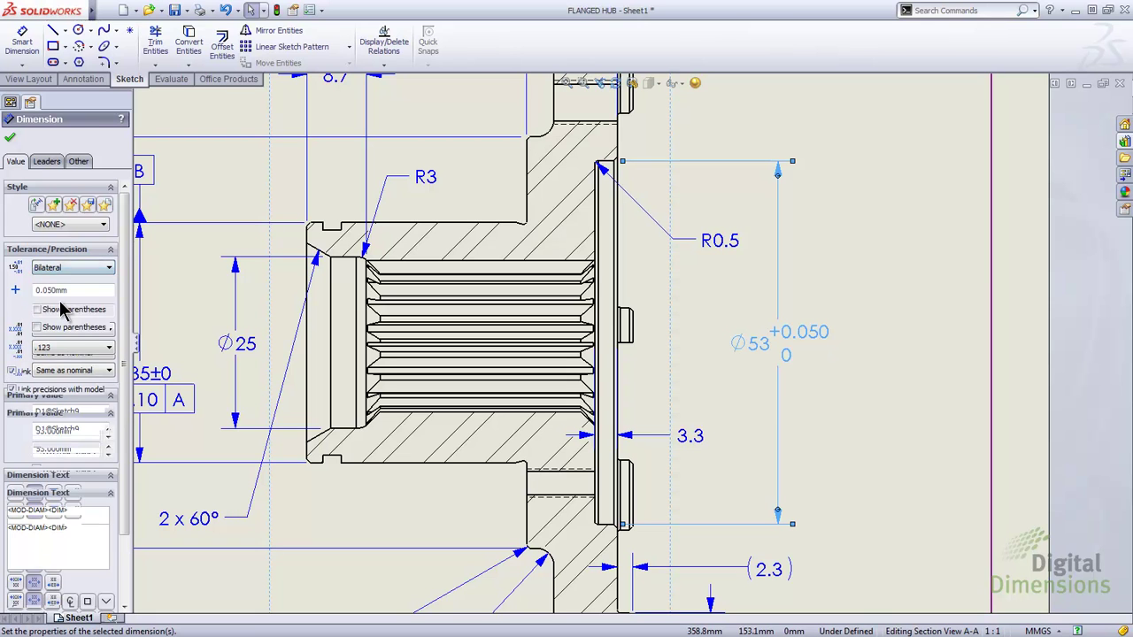
left_click_drag(80, 310, 35, 308)
key("BackSpace")
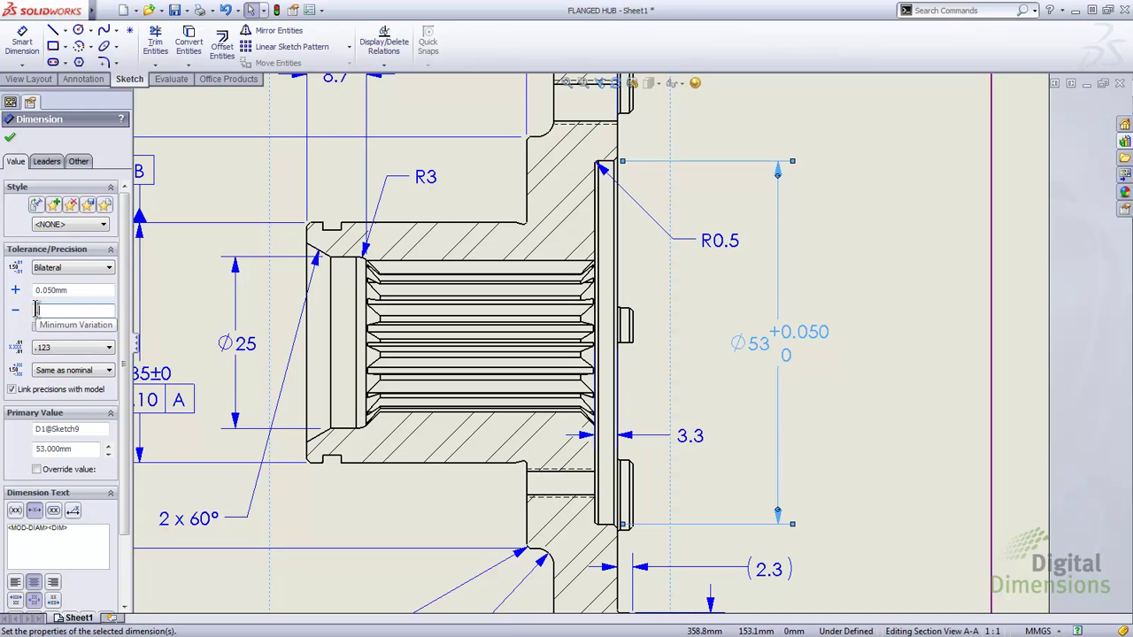
type(".02")
key("Return")
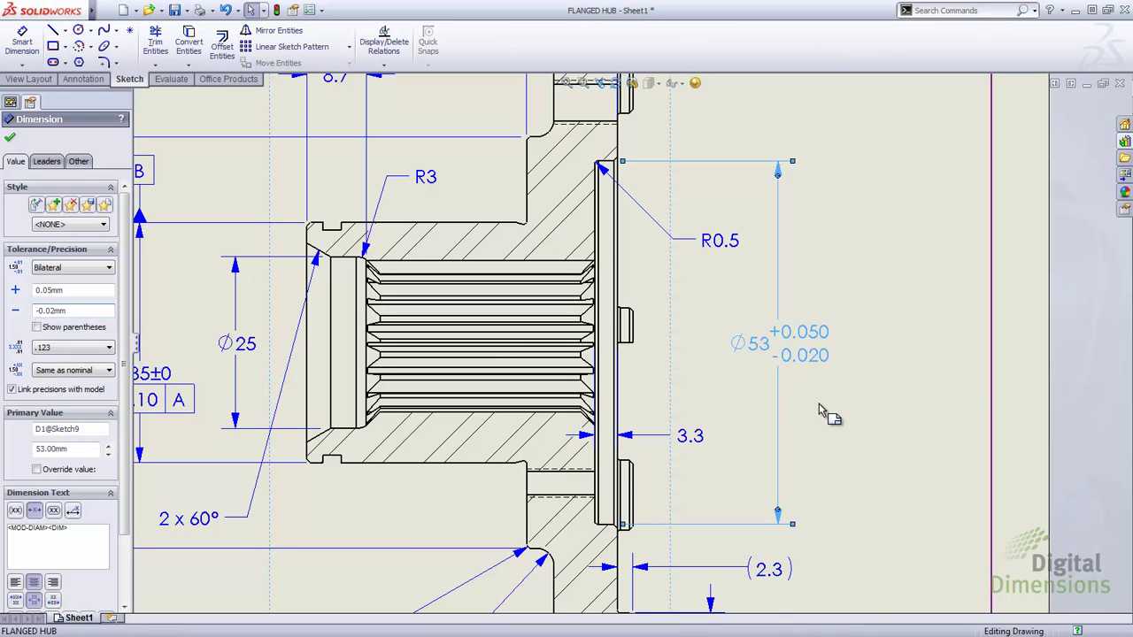
left_click(872, 411)
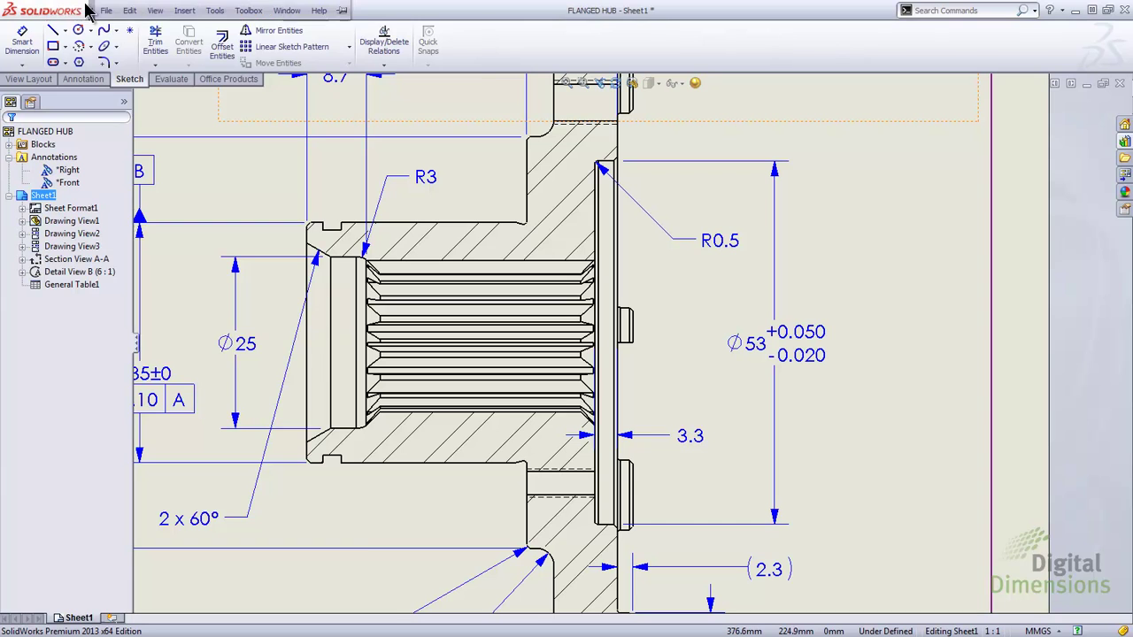
Switch to the FLANGED HUB part and display the circular recess's dimensions to compare its diameter tolerance with the drawing.
left_click(104, 11)
mouse_move(285, 12)
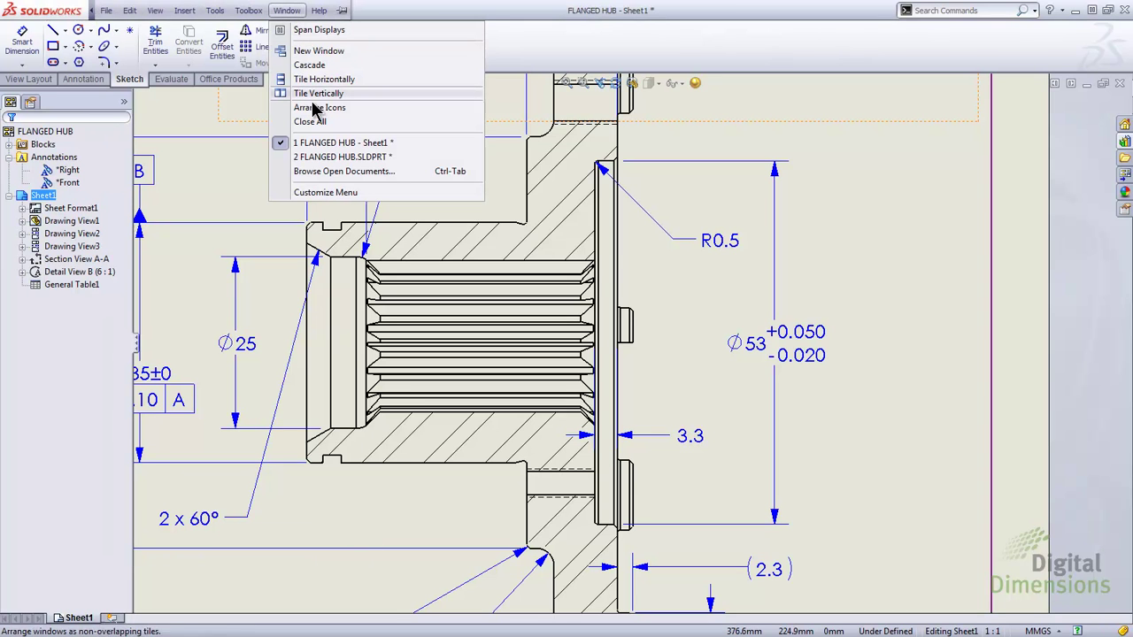
left_click(326, 159)
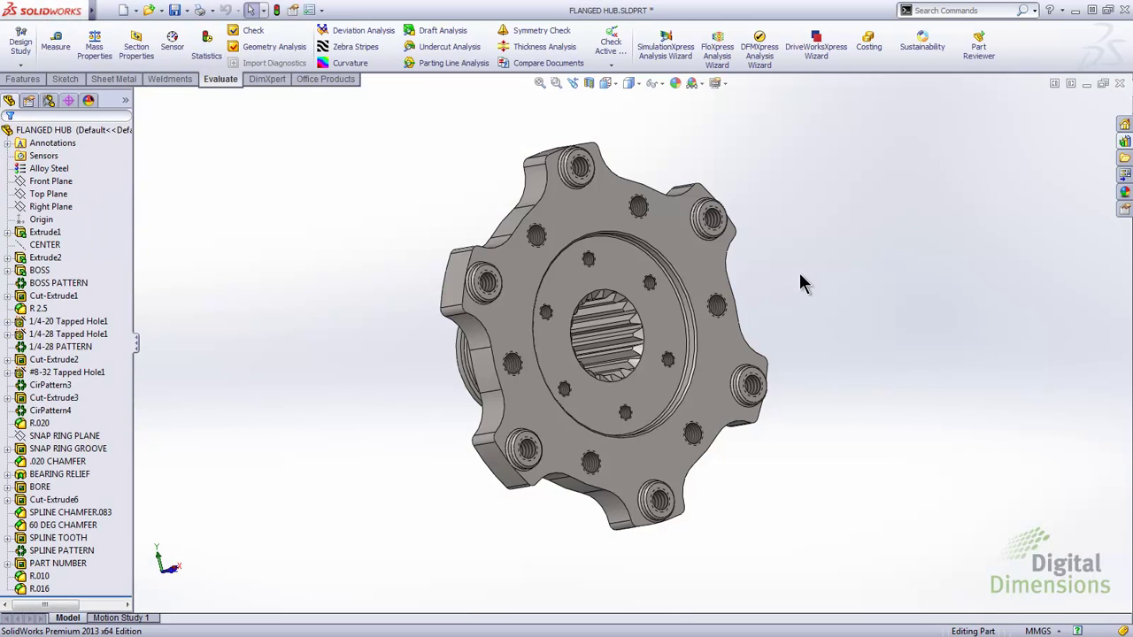
scroll(686, 312, "down", 3)
left_click(673, 306)
middle_click_drag(673, 305, 681, 237)
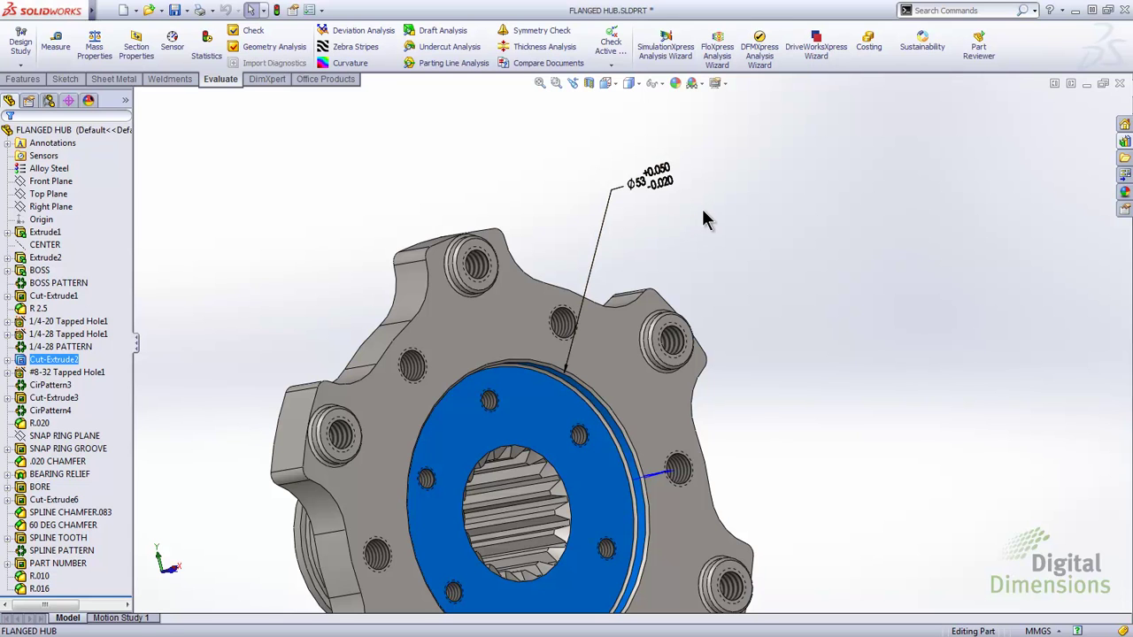
key("Escape")
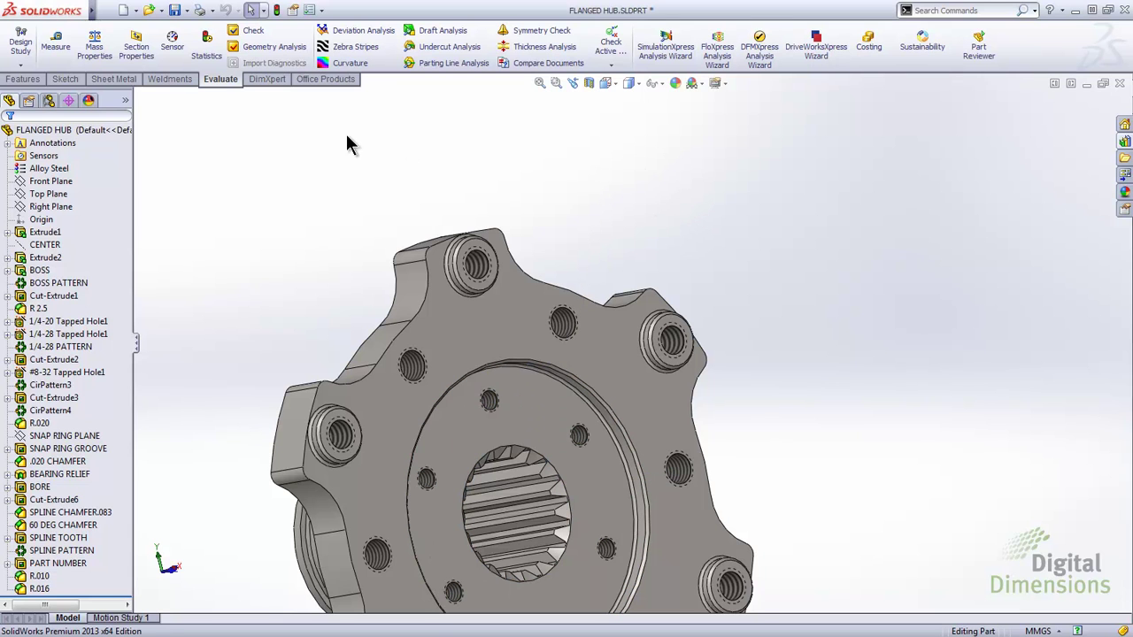
Return to the FLANGED HUB drawing and check the tolerance of the recess's 53 mm diameter dimension in Section A-A.
mouse_move(97, 10)
left_click(249, 10)
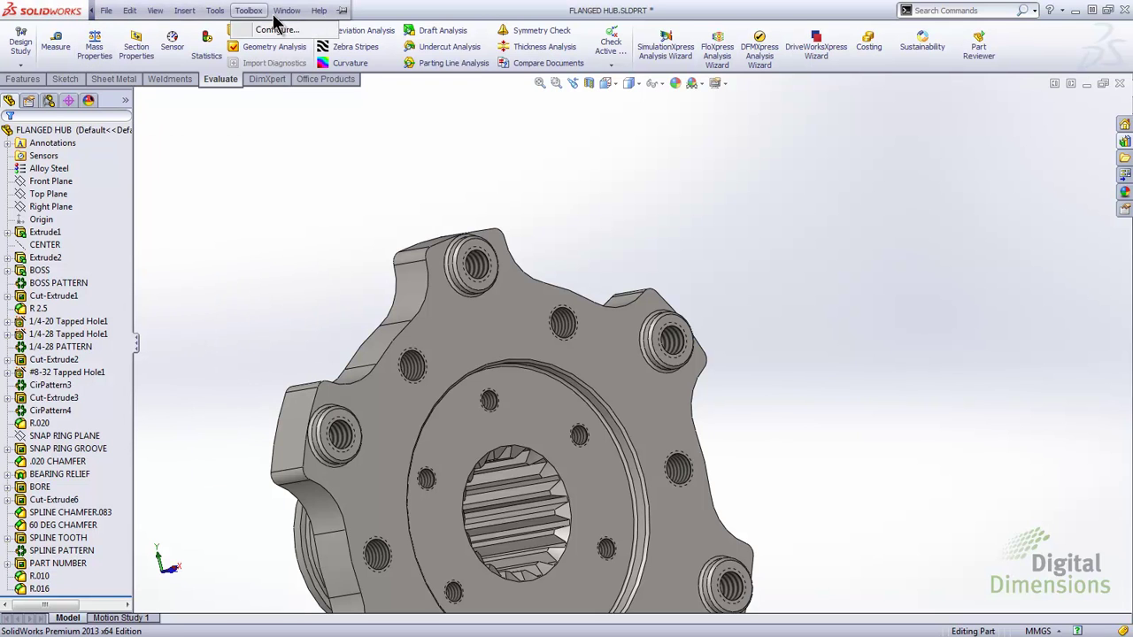
mouse_move(290, 16)
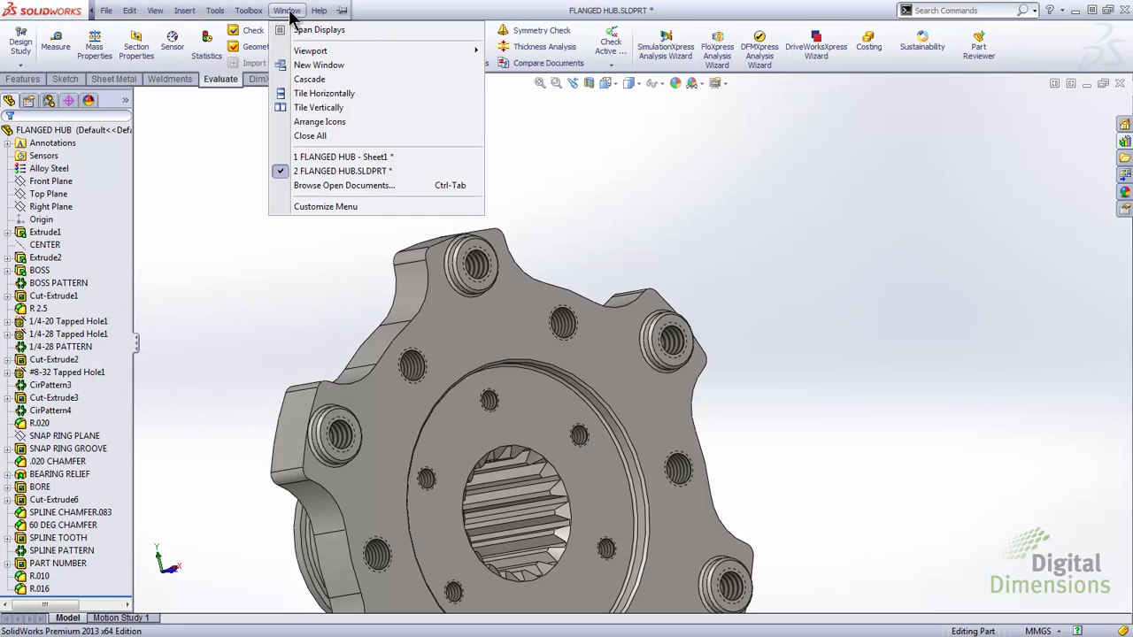
left_click(321, 156)
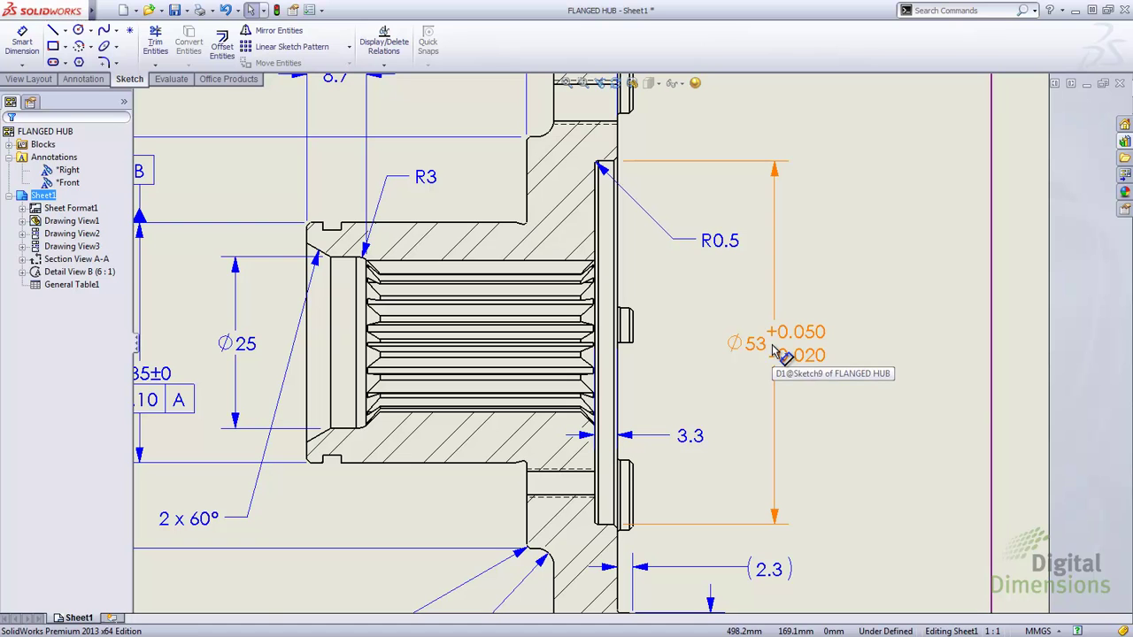
left_click(772, 351)
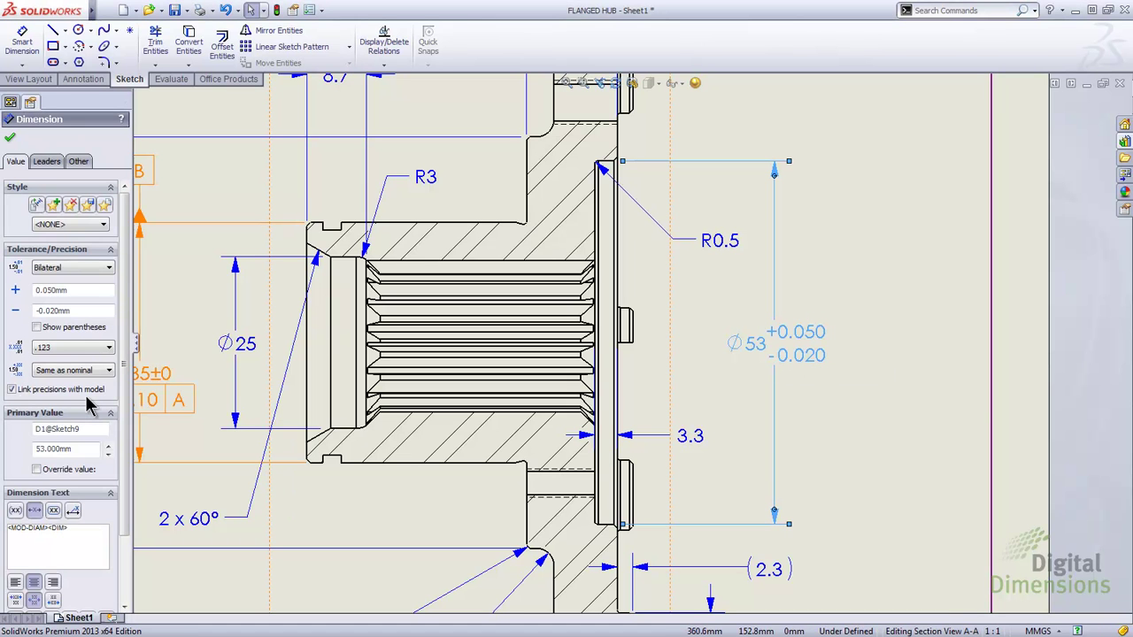
left_click(876, 380)
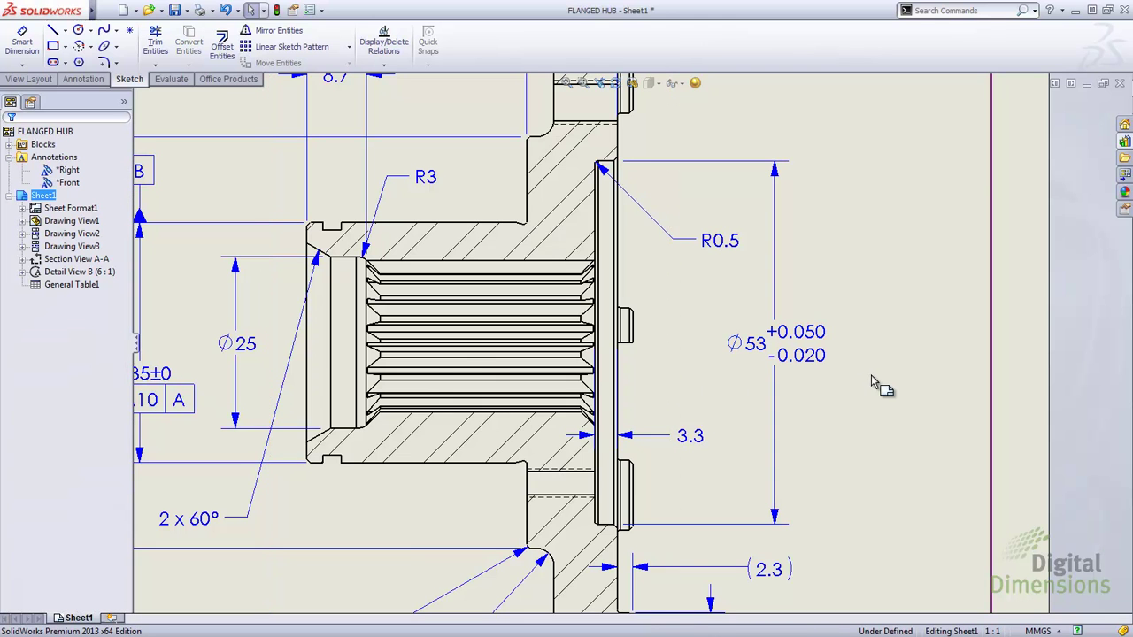
Link the primary precisions of all dimensions with the model in the drawing's document properties.
key("f")
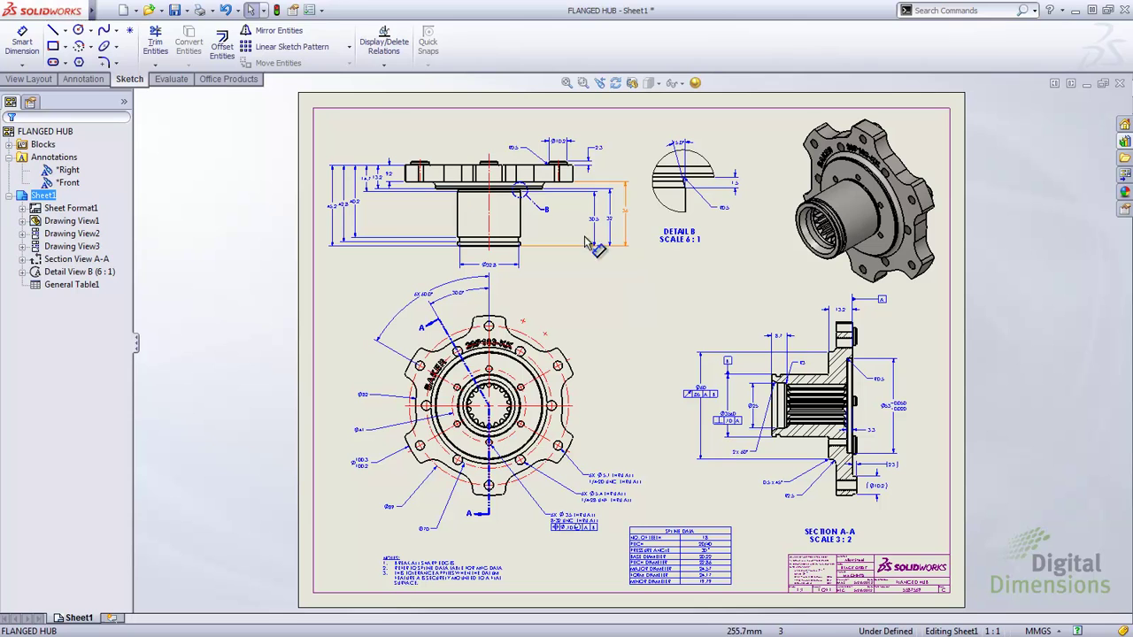
left_click(313, 12)
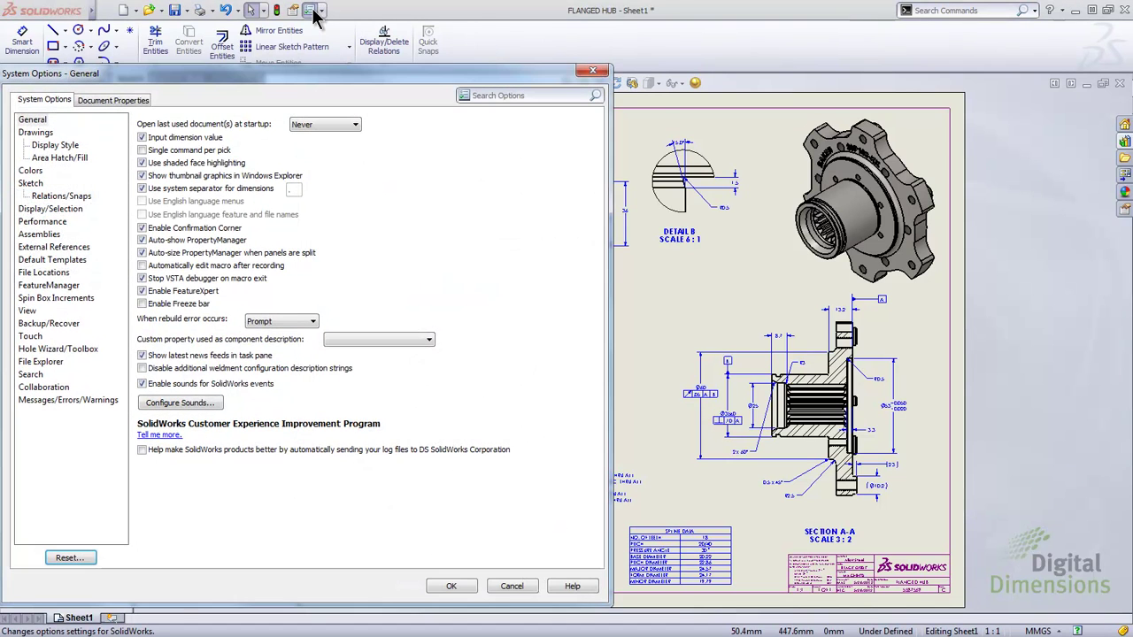
left_click_drag(283, 71, 486, 48)
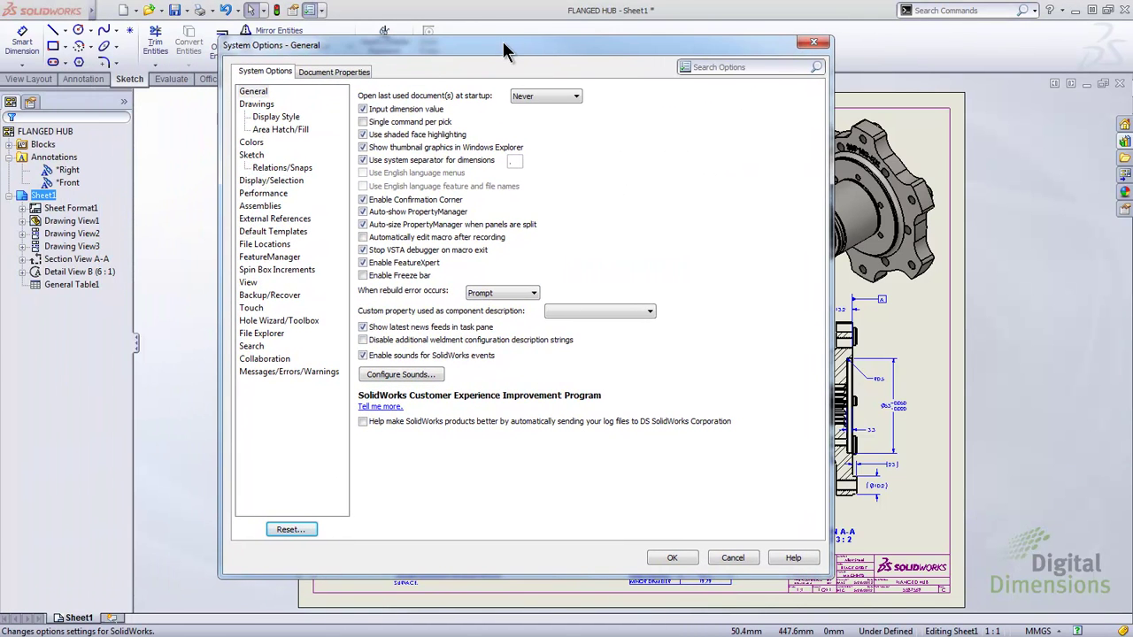
left_click(345, 73)
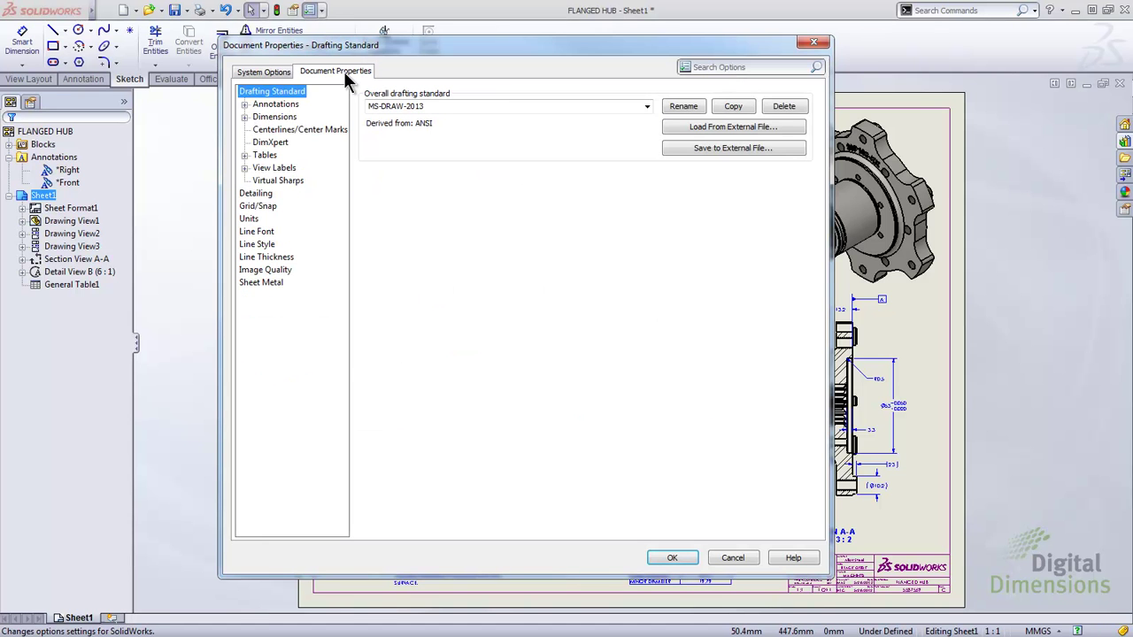
left_click(282, 119)
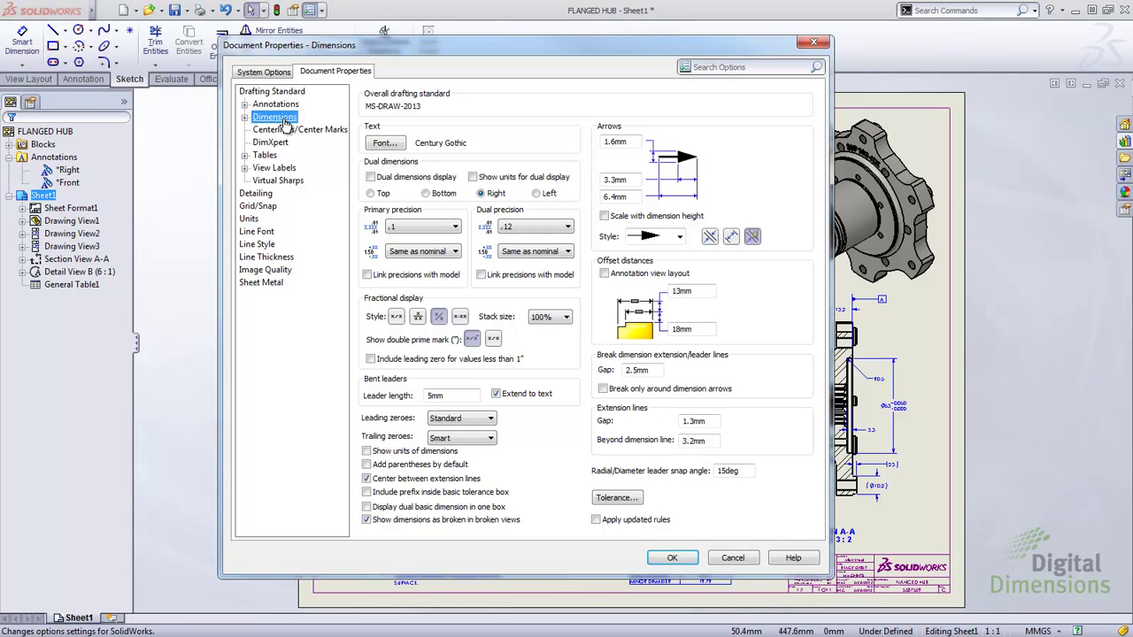
left_click(370, 277)
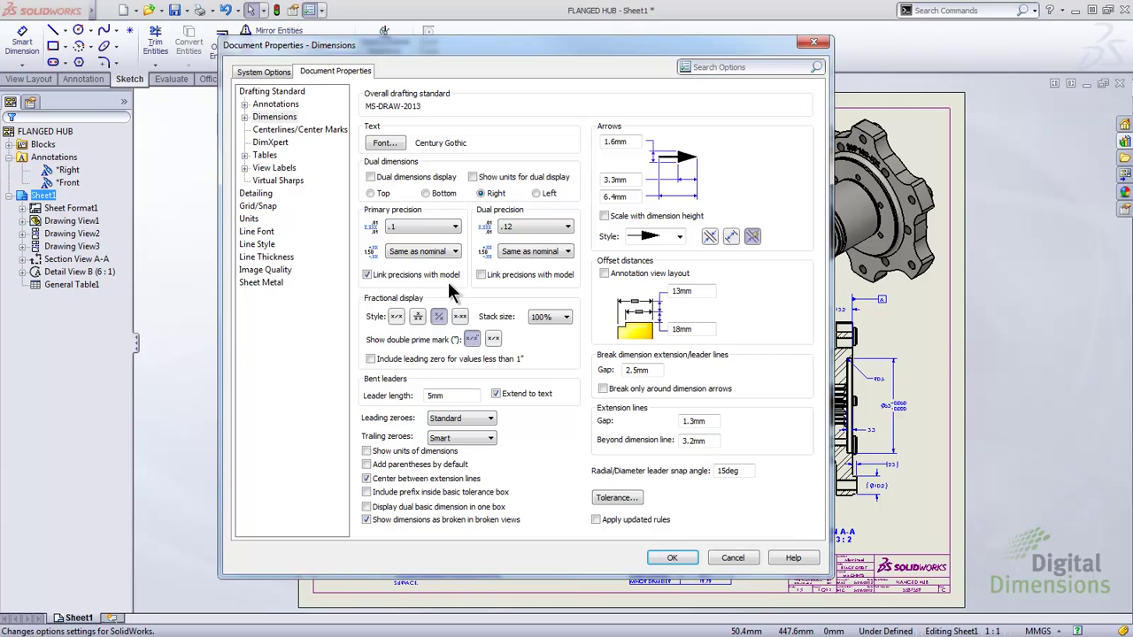
left_click(672, 557)
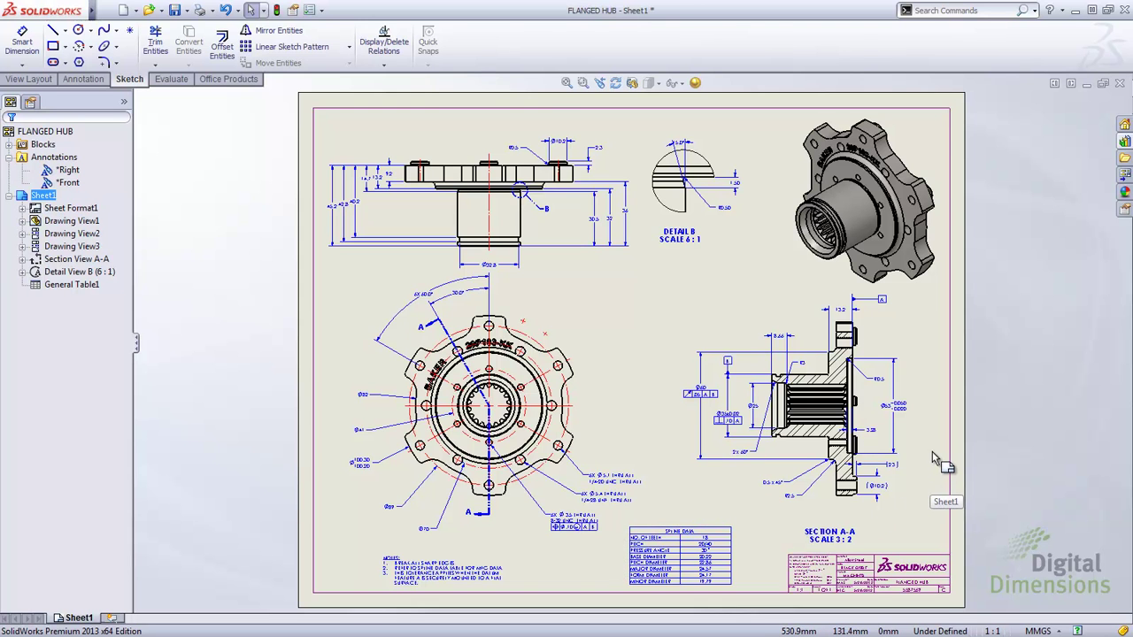
scroll(937, 456, "down", 4)
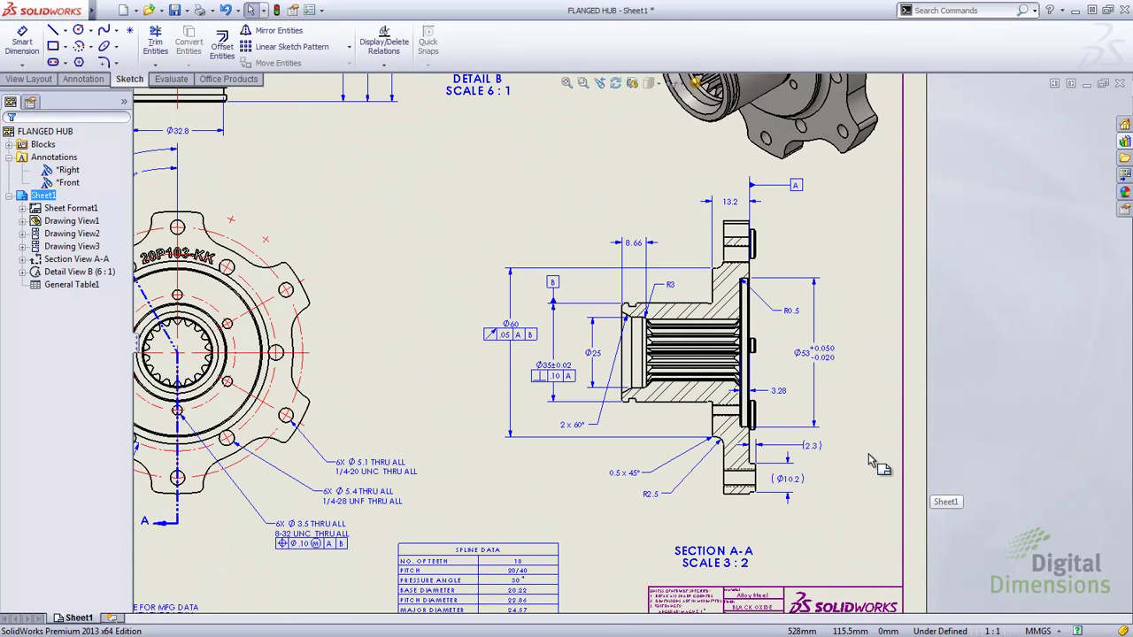
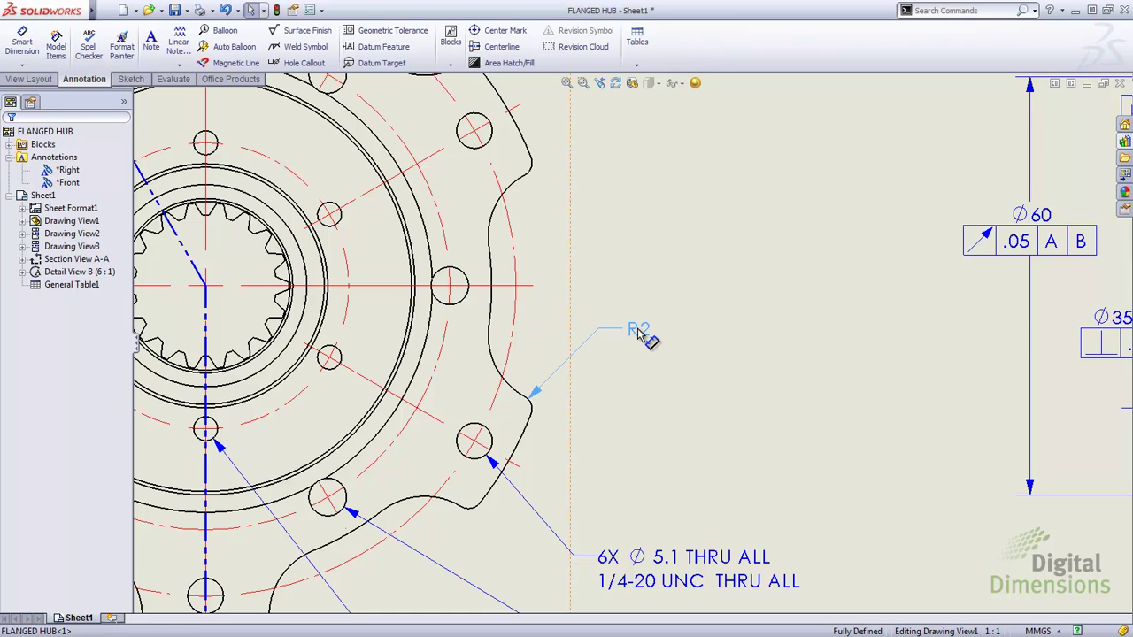
Examine the arrow placement options for radius dimensions in the drawing's document properties.
left_click(638, 331)
left_click(636, 280)
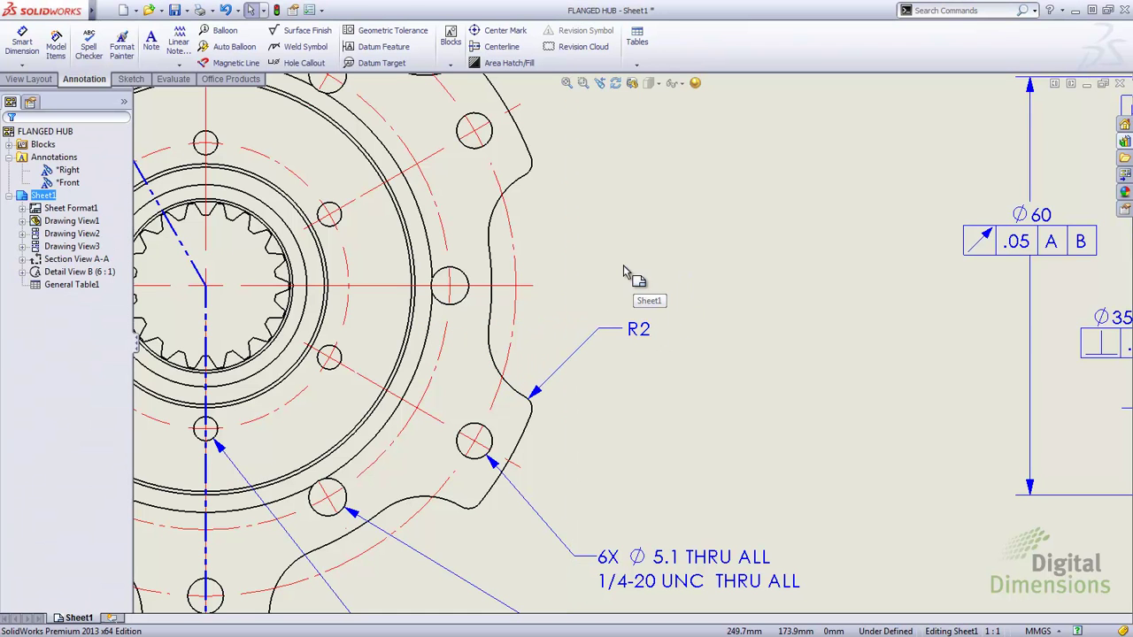
left_click(309, 11)
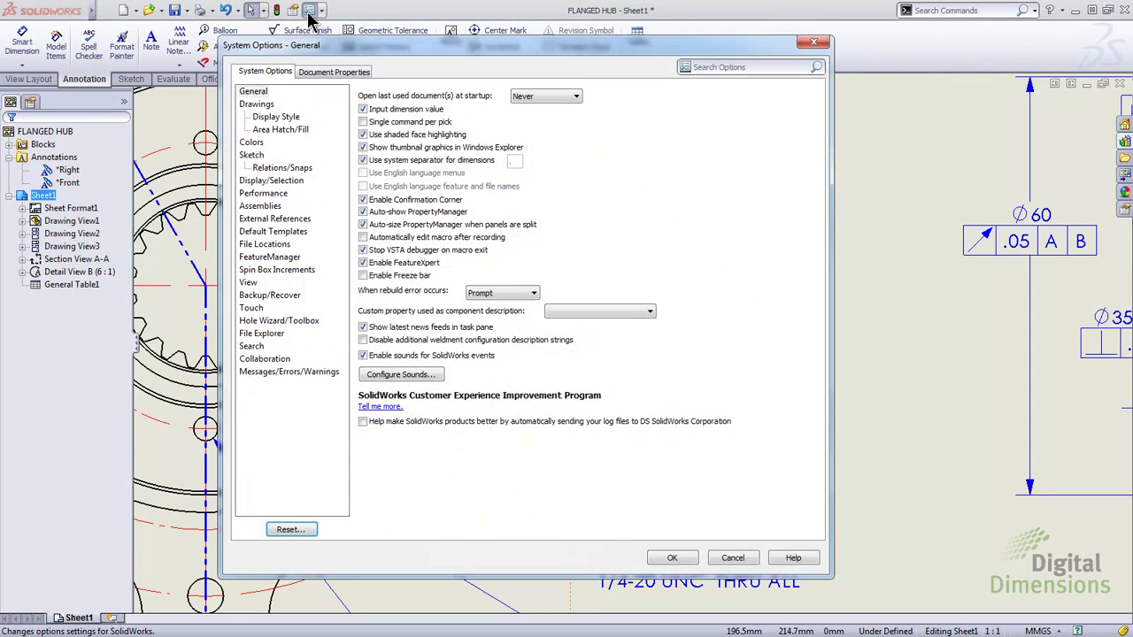
left_click(320, 74)
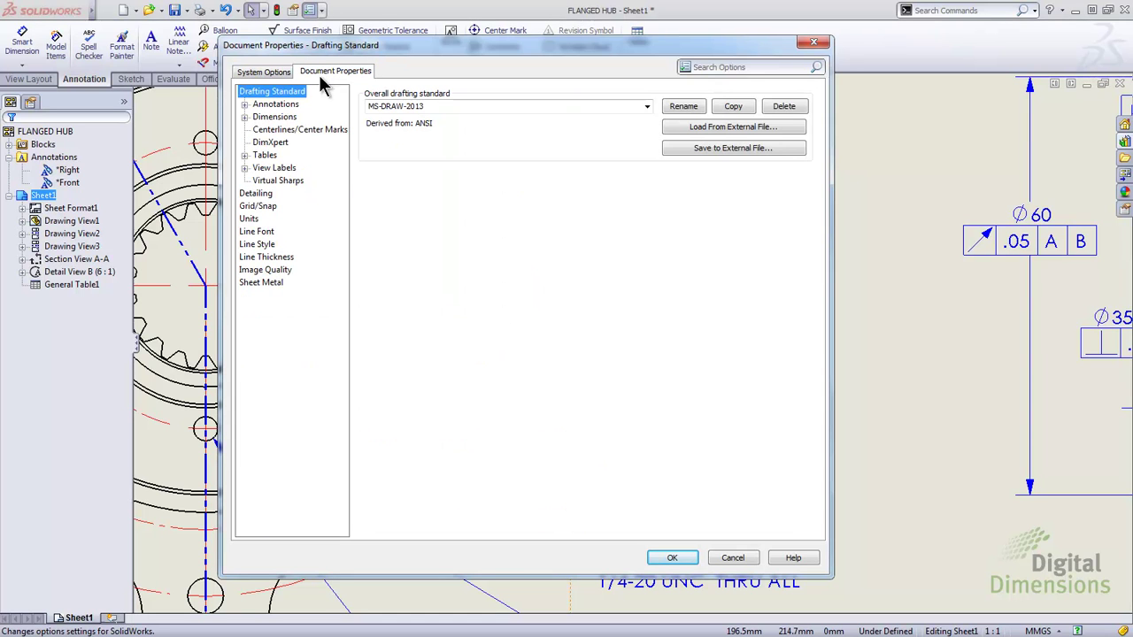
left_click(245, 117)
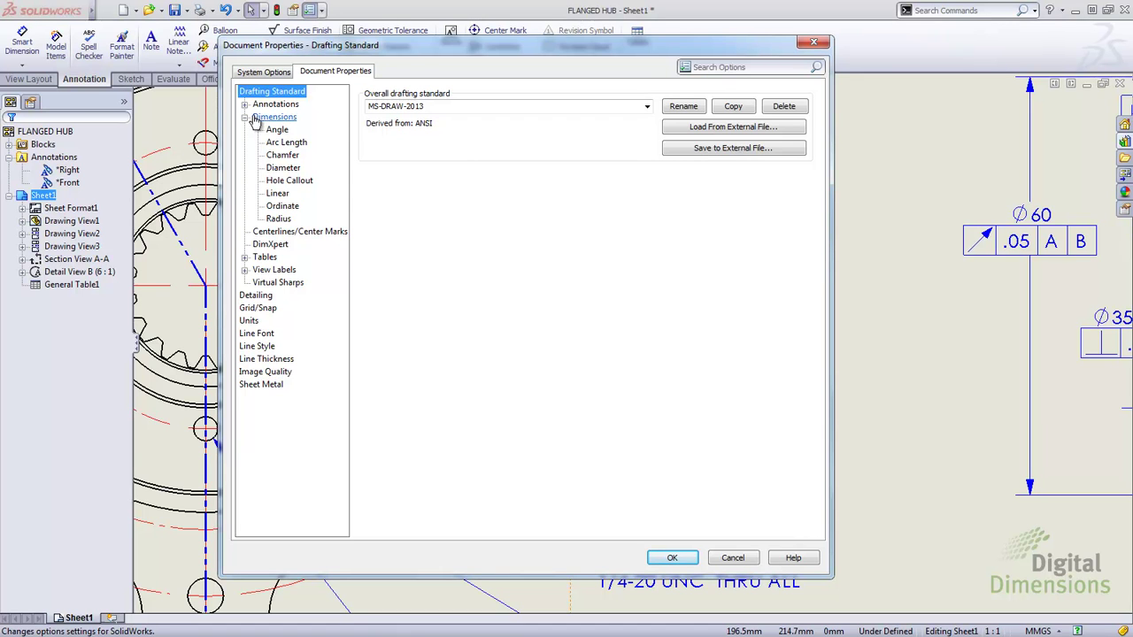
left_click(278, 220)
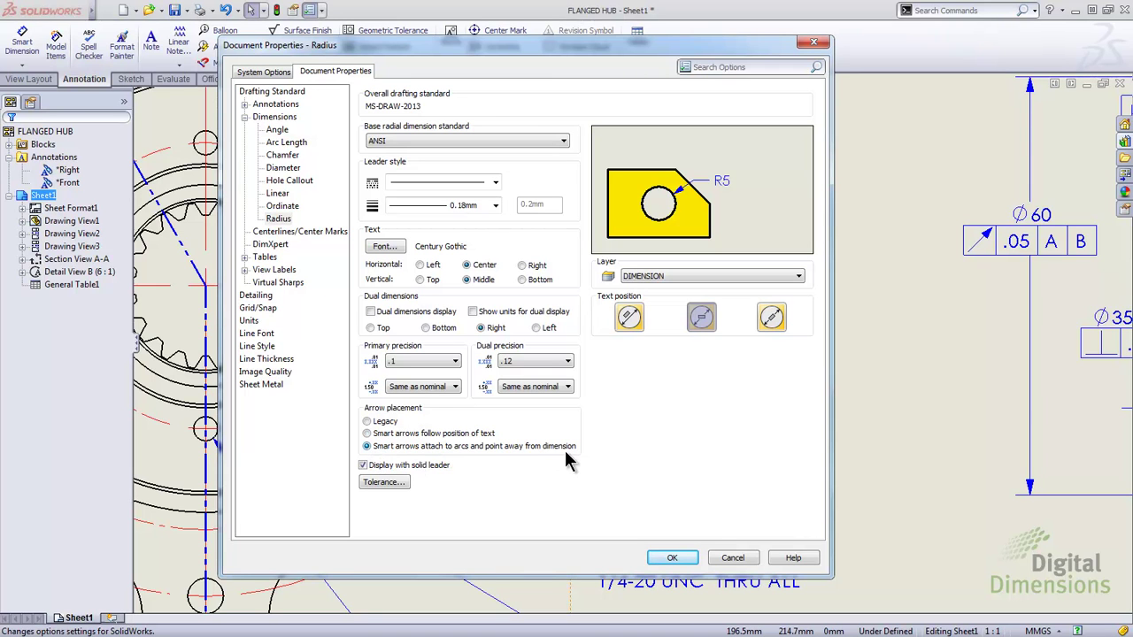
left_click(675, 558)
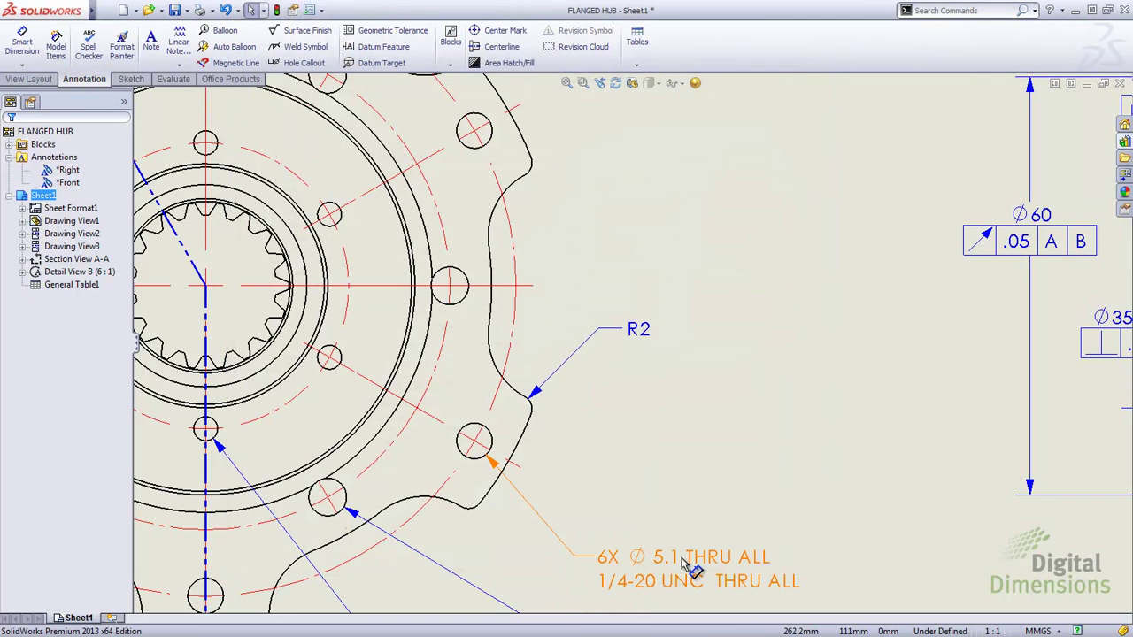
Move the R2 radius dimension slightly closer to the flange outline in the front view and save the drawing.
mouse_move(652, 342)
left_mouse_down()
mouse_move(646, 391)
mouse_move(587, 480)
mouse_move(528, 505)
mouse_move(474, 507)
mouse_move(424, 485)
mouse_move(393, 439)
mouse_move(405, 499)
mouse_move(456, 529)
mouse_move(554, 531)
mouse_move(635, 512)
mouse_move(657, 474)
mouse_move(663, 379)
mouse_move(678, 435)
mouse_move(514, 534)
mouse_move(425, 516)
mouse_move(394, 473)
mouse_move(384, 419)
mouse_move(383, 453)
mouse_move(317, 432)
mouse_move(453, 376)
mouse_move(632, 352)
left_mouse_up()
left_click(663, 389)
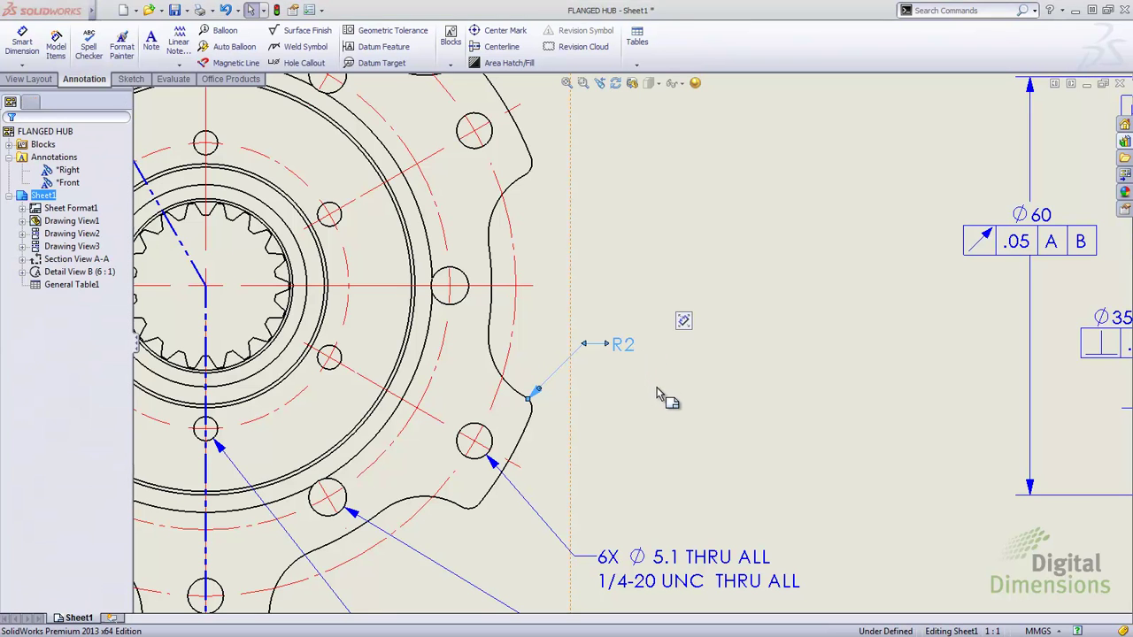
key("f")
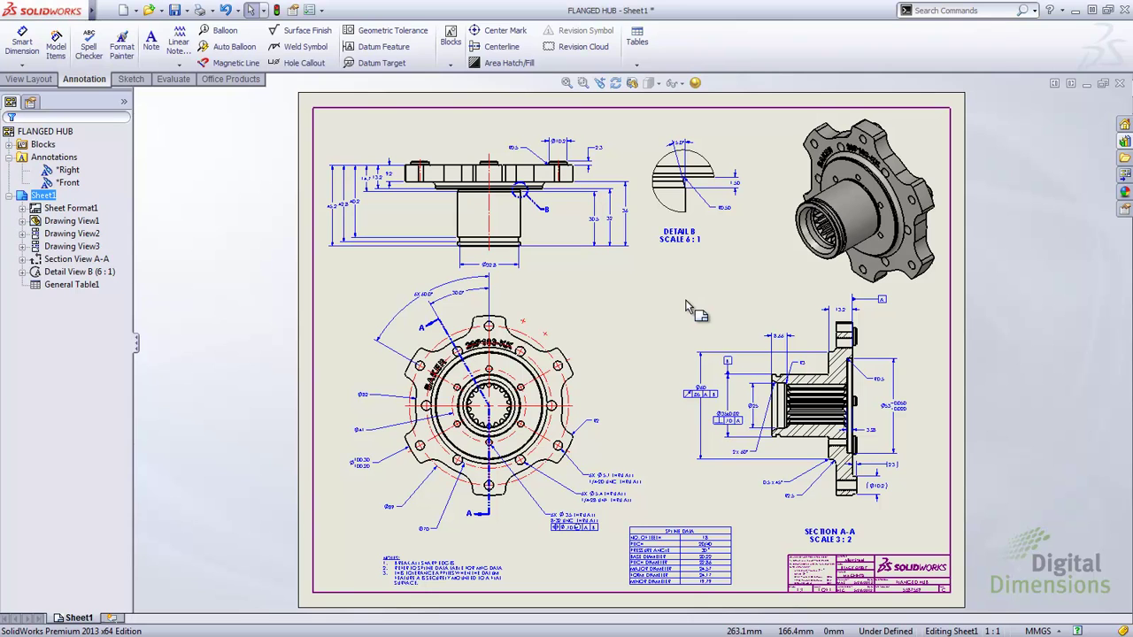
key("ctrl+s")
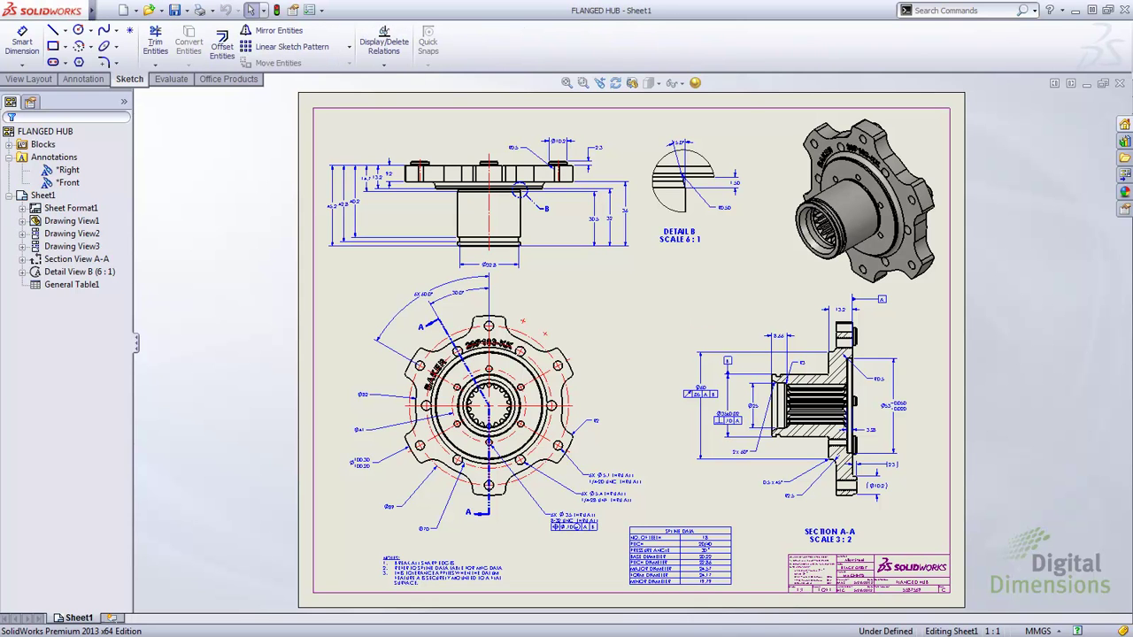
Move the 2 x 60° chamfer dimension in Section A-A to the outer side of the 60 mm diameter dimension.
left_click(583, 84)
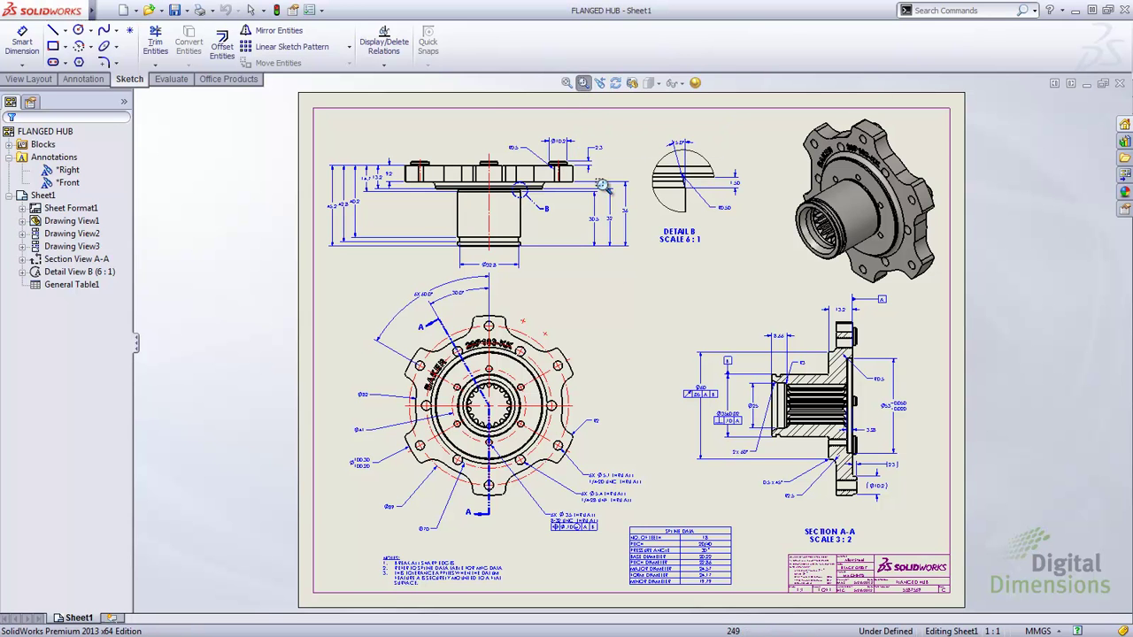
mouse_move(650, 288)
left_mouse_down()
mouse_move(688, 347)
mouse_move(880, 518)
mouse_move(949, 536)
left_mouse_up()
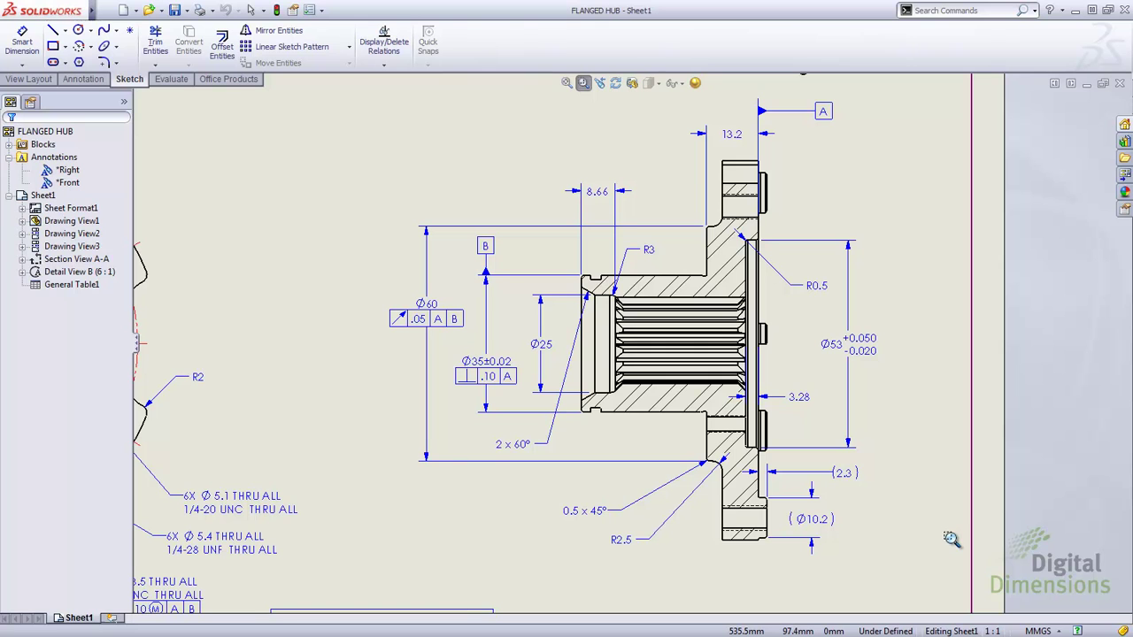
key("Escape")
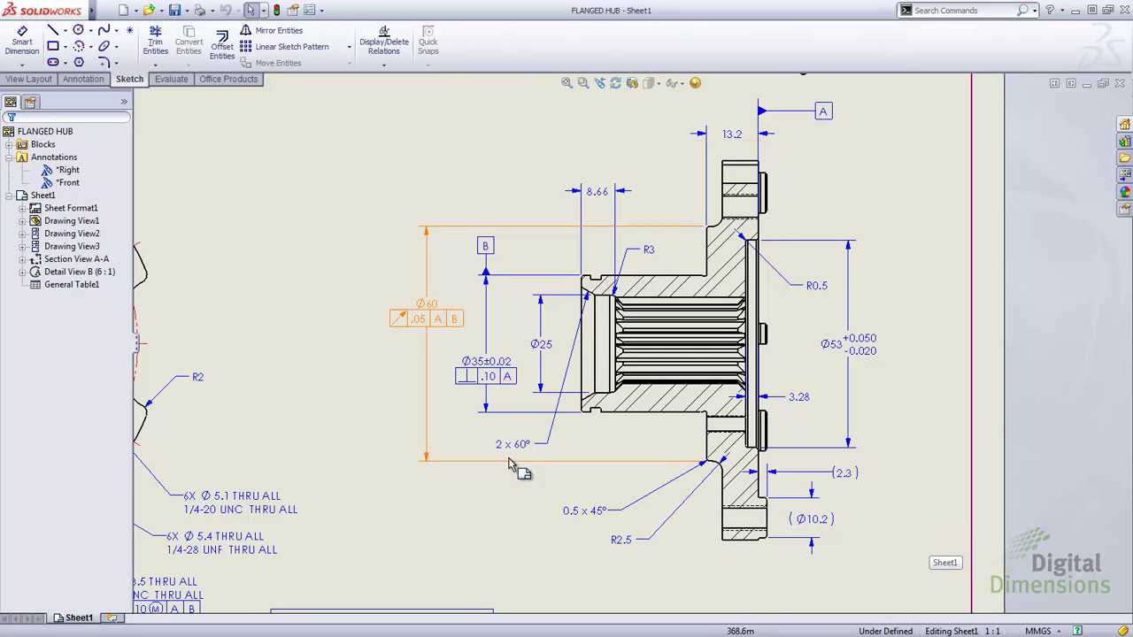
left_click_drag(512, 450, 516, 513)
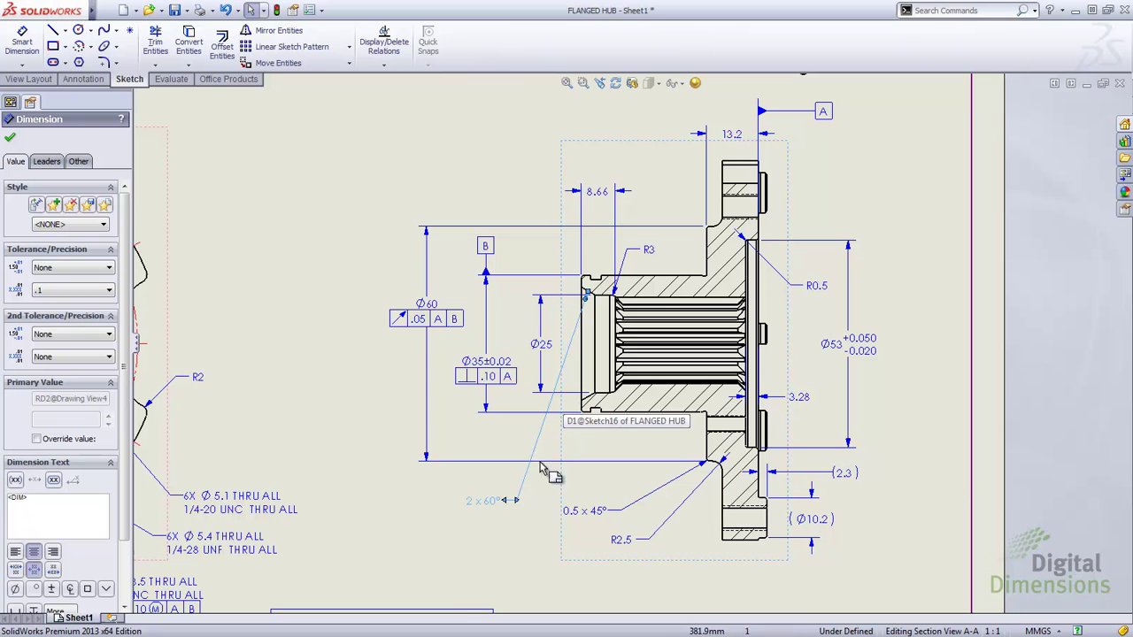
left_click_drag(503, 503, 377, 378)
left_click(390, 411)
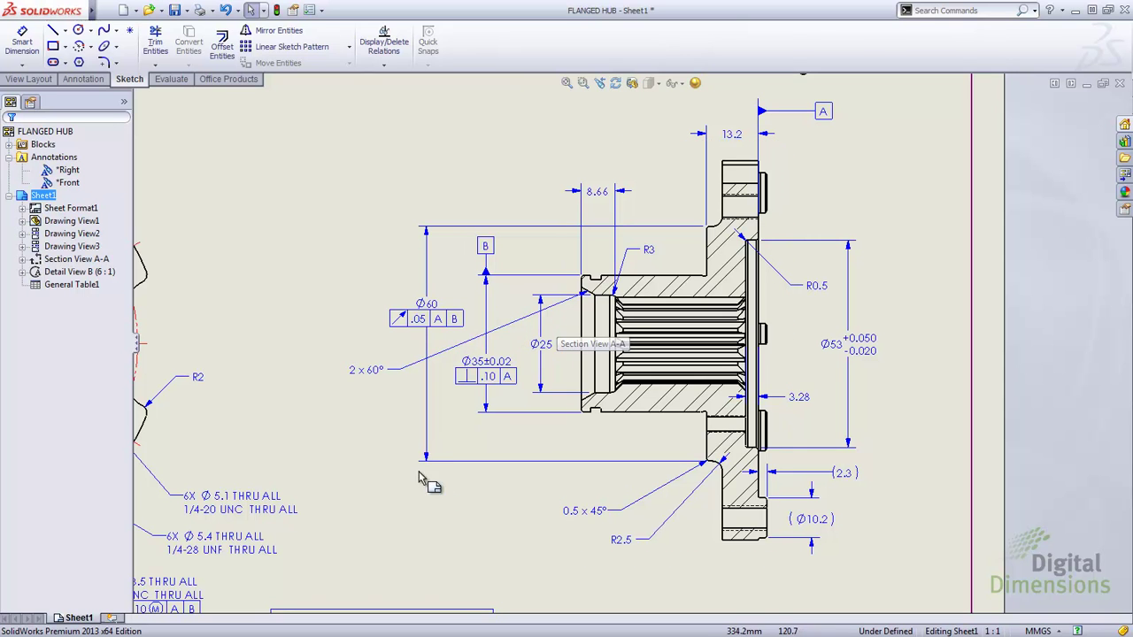
Enable broken extension and dimension lines with the document gap for the 60, 35 and 25 mm diameter dimensions in Section A-A.
left_click_drag(546, 506, 416, 372)
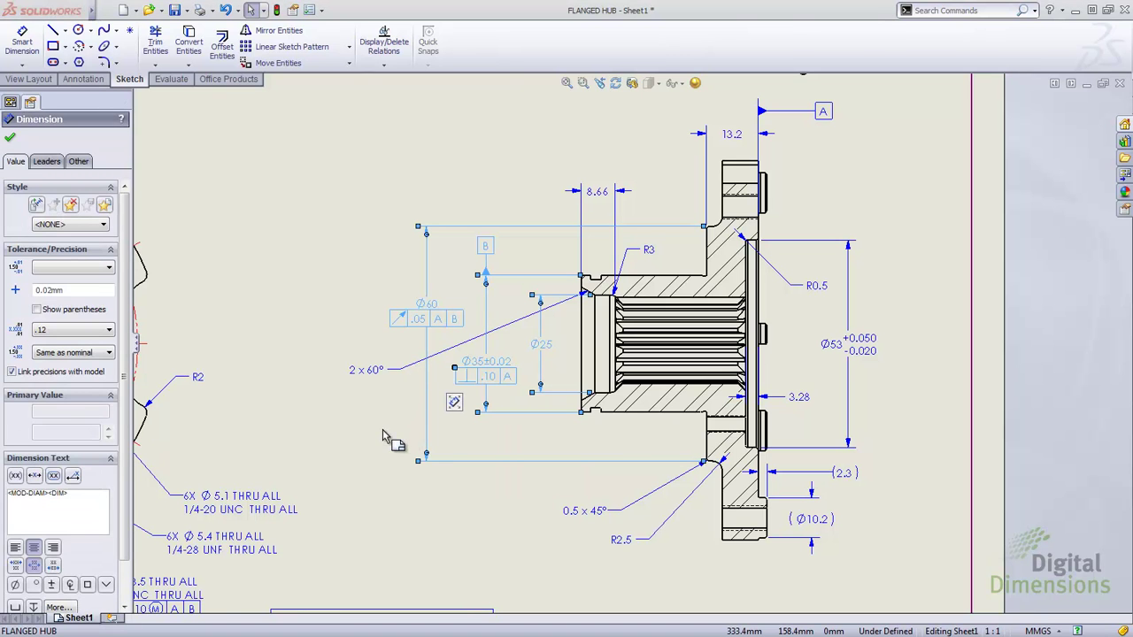
left_click(47, 162)
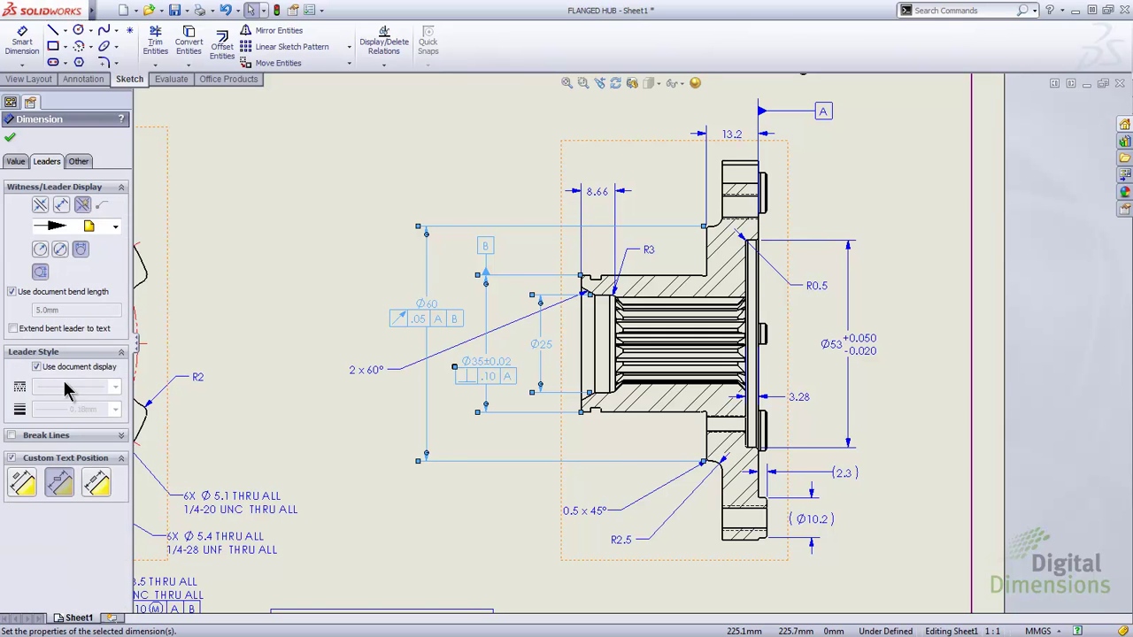
left_click(33, 438)
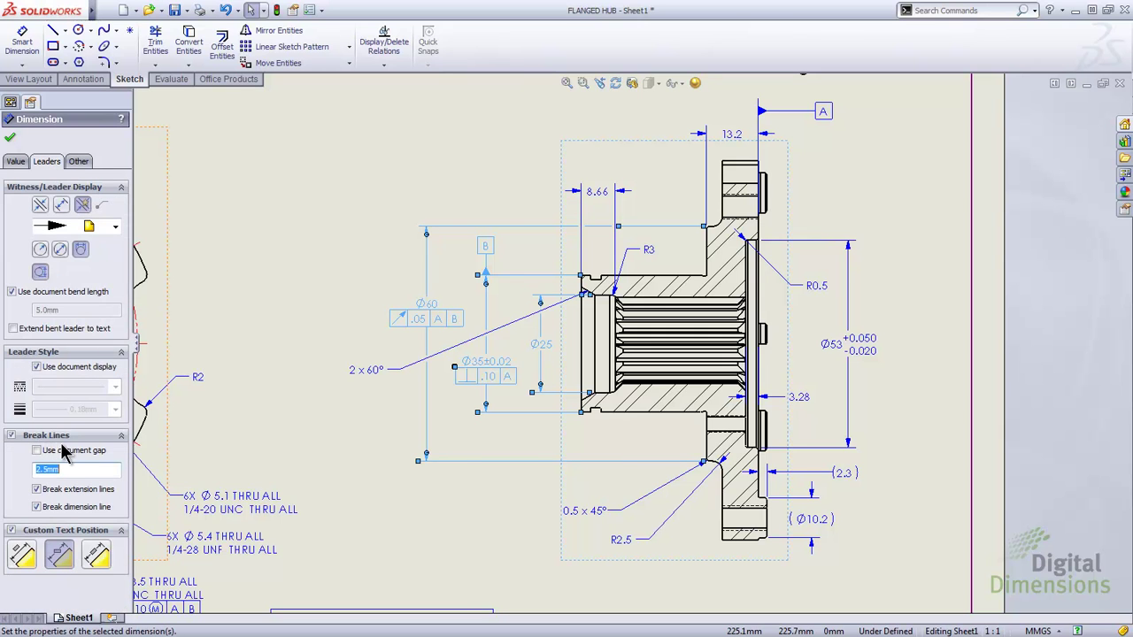
left_click(67, 452)
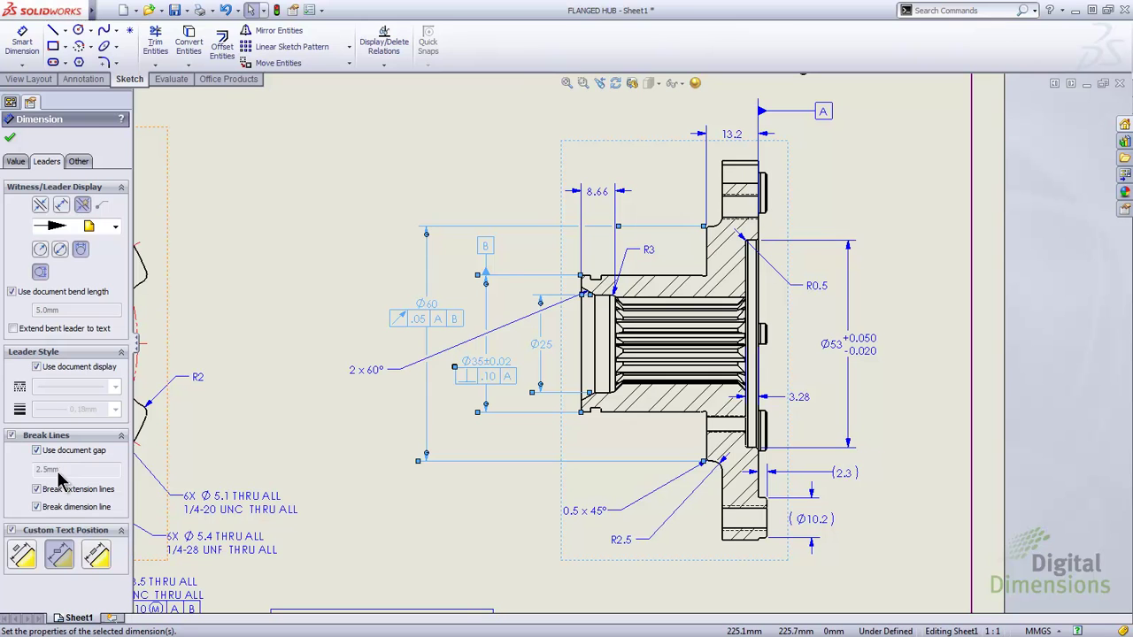
left_click(63, 453)
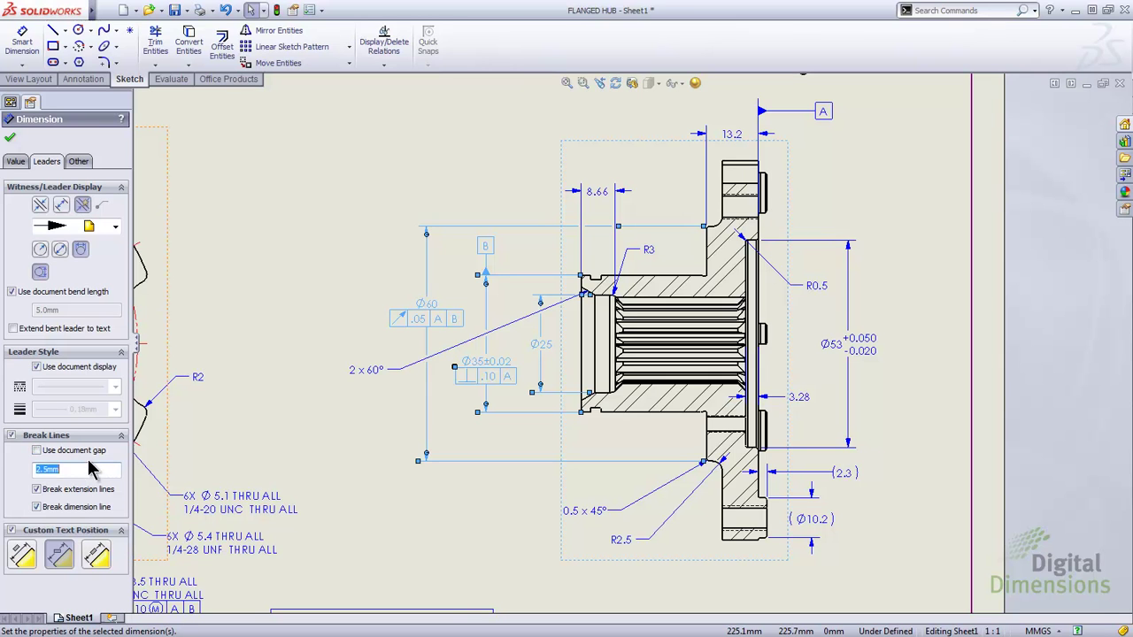
left_click(83, 453)
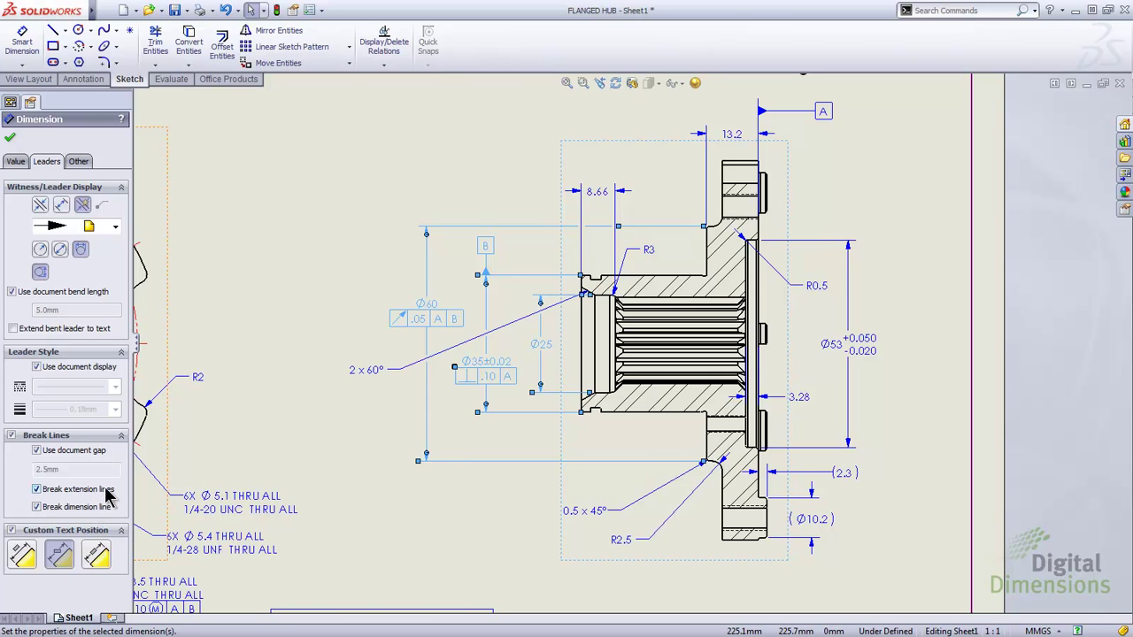
left_click(11, 141)
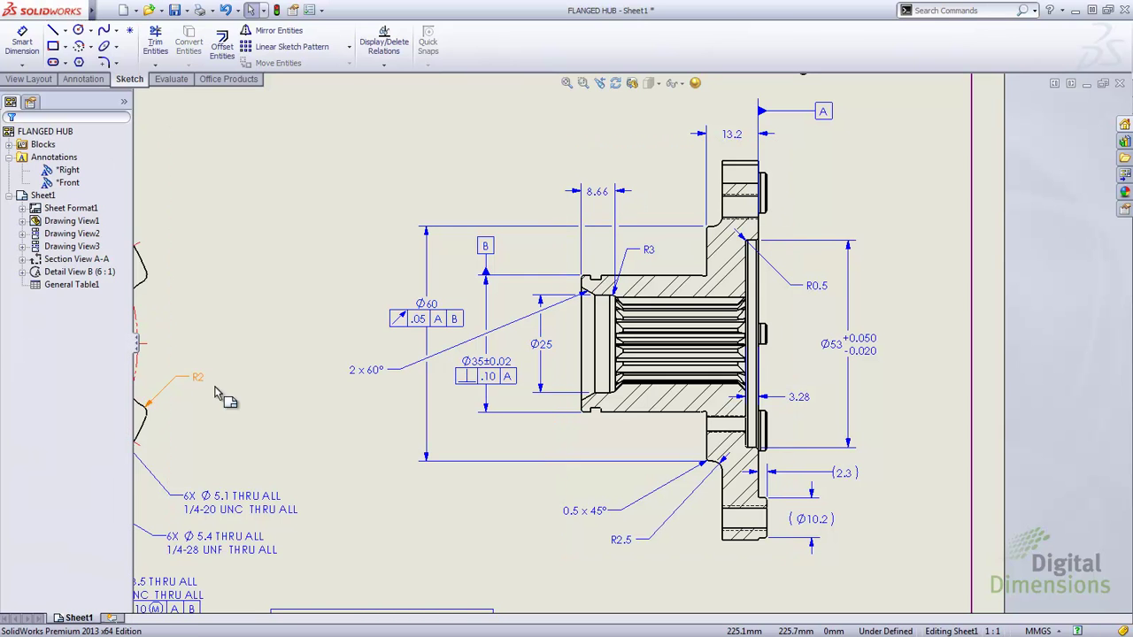
Move the 2 x 60° chamfer dimension in Section A-A slightly farther outward from the 60 mm diameter dimension.
left_click(329, 437)
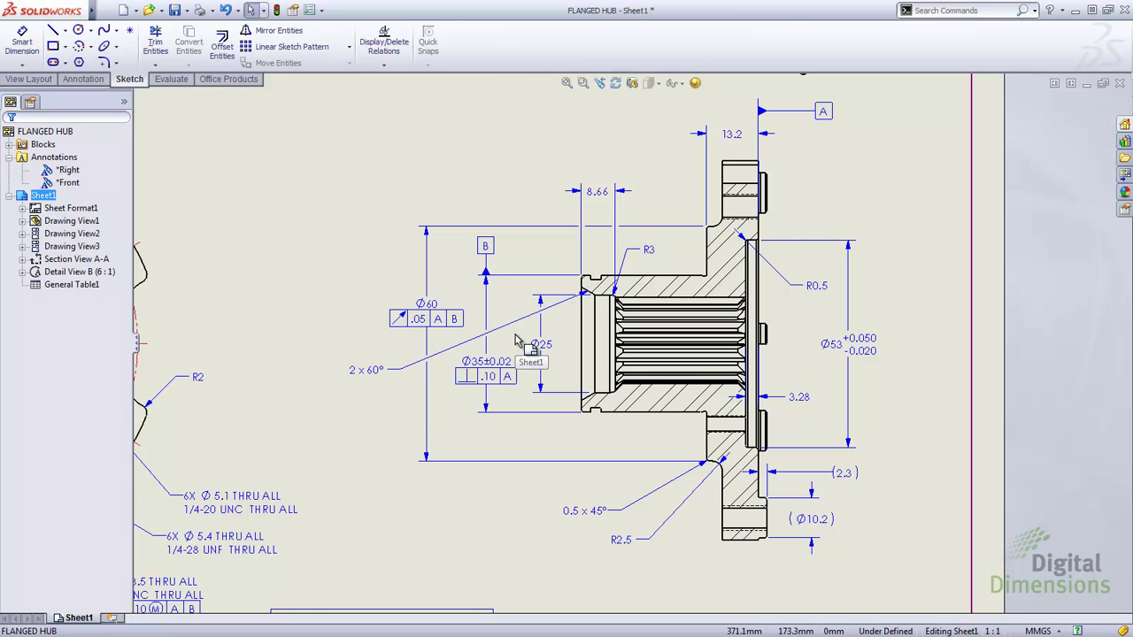
mouse_move(366, 372)
left_mouse_down()
mouse_move(411, 489)
mouse_move(499, 512)
mouse_move(440, 499)
mouse_move(398, 463)
mouse_move(366, 383)
left_mouse_up()
left_click(484, 526)
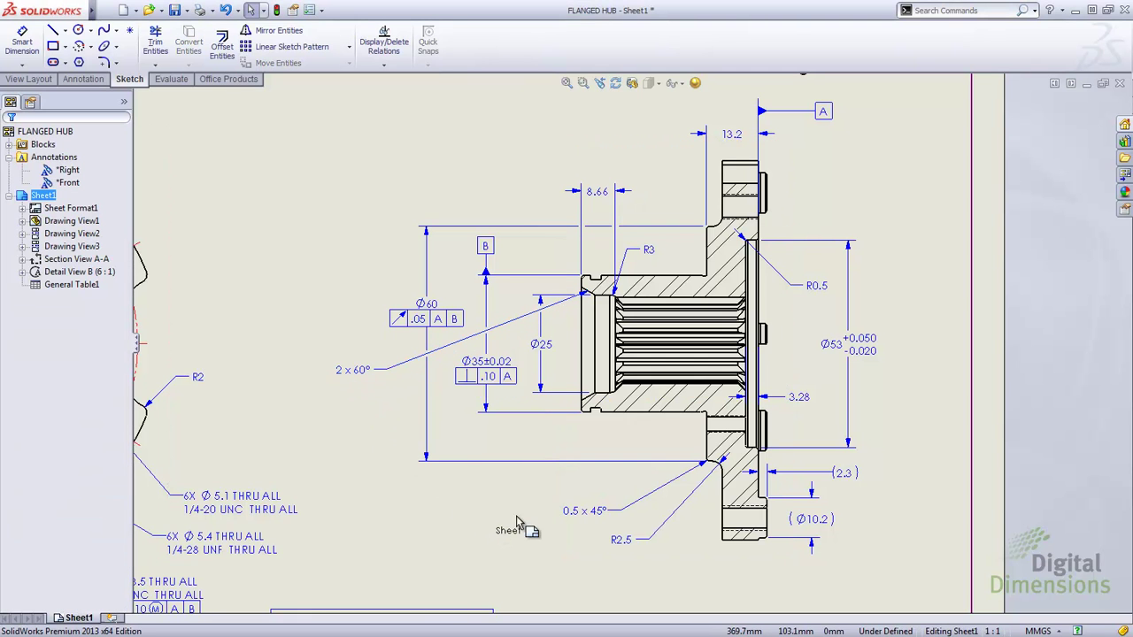
Turn off dimension line breaking for the 60, 35 and 25 mm diameter dimensions in Section A-A, leaving extension line breaking on.
left_click_drag(545, 493, 413, 371)
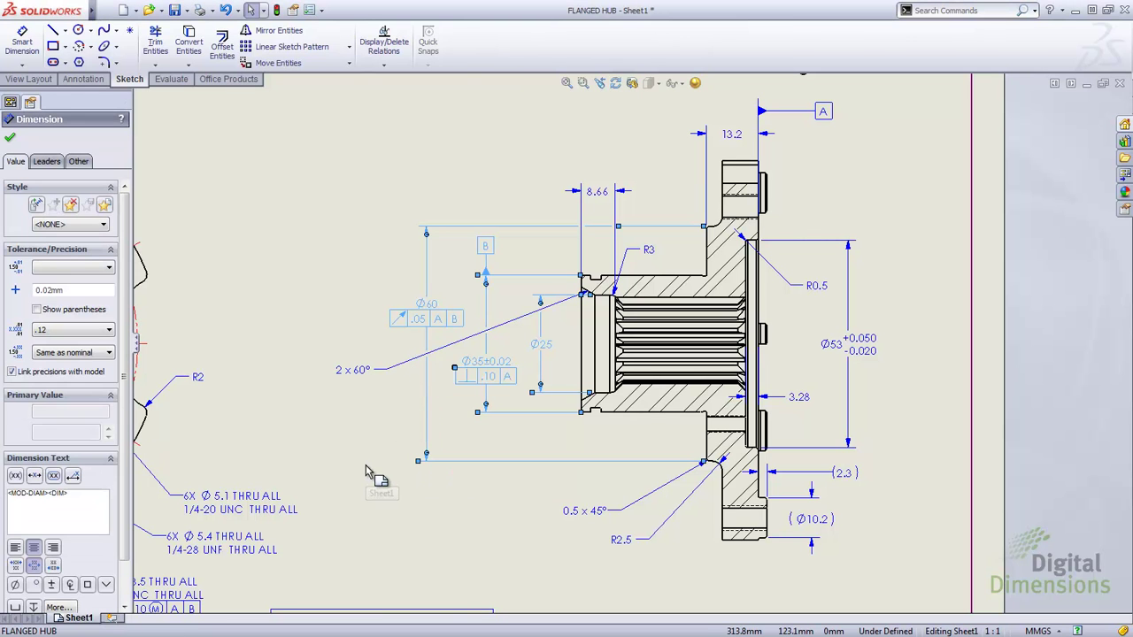
left_click(47, 162)
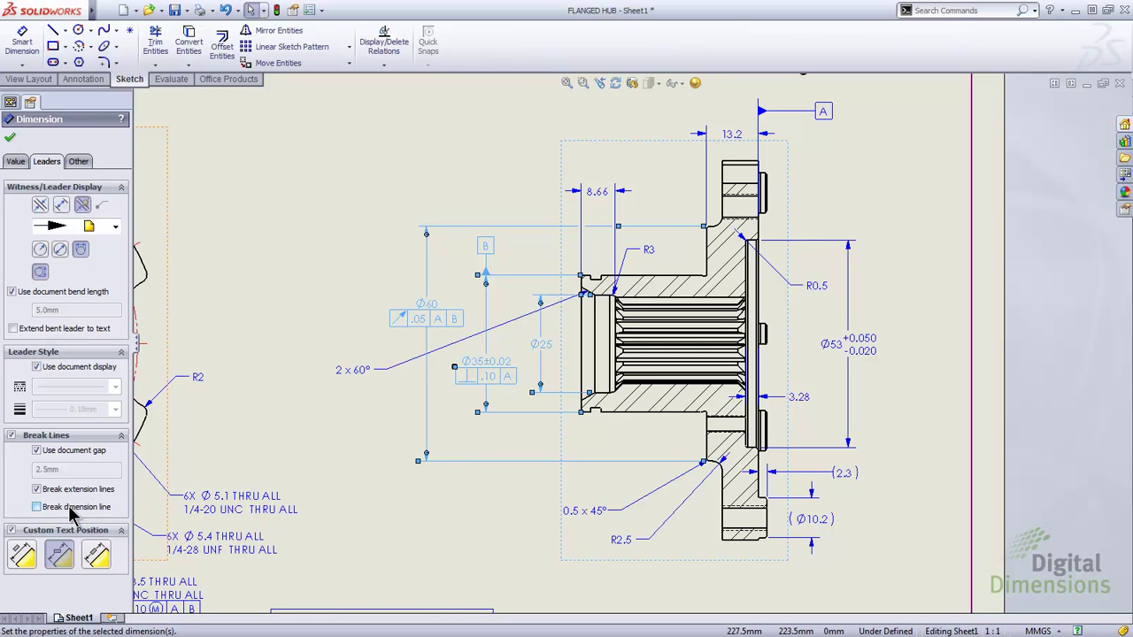
left_click(12, 139)
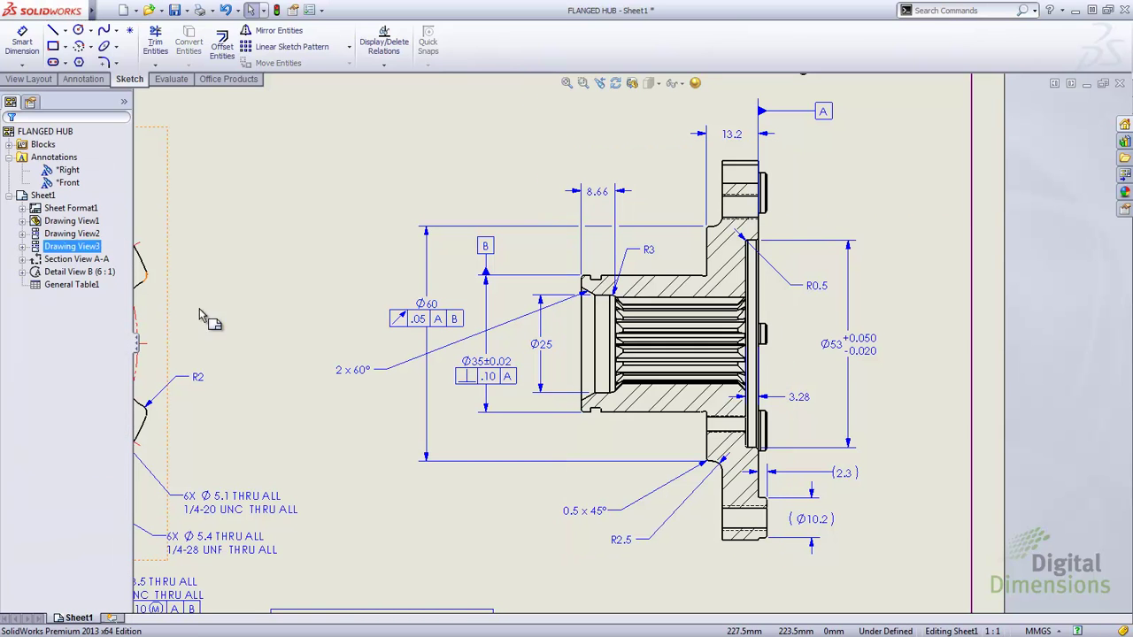
Move the 2 x 60° chamfer dimension below the 60 mm diameter dimension, level with the 0.5 x 45° chamfer dimension.
left_click_drag(348, 376, 417, 522)
left_click(512, 543)
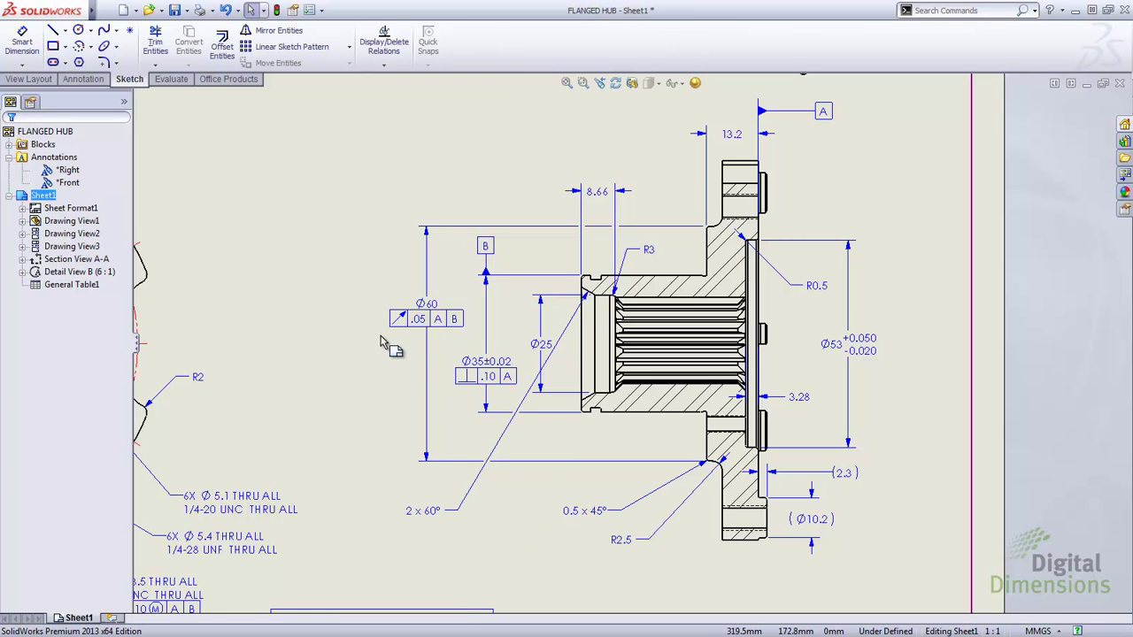
Set the drawing's document-level dimension properties to break extension and leader lines only around dimension arrows.
left_click(310, 10)
left_click(245, 80)
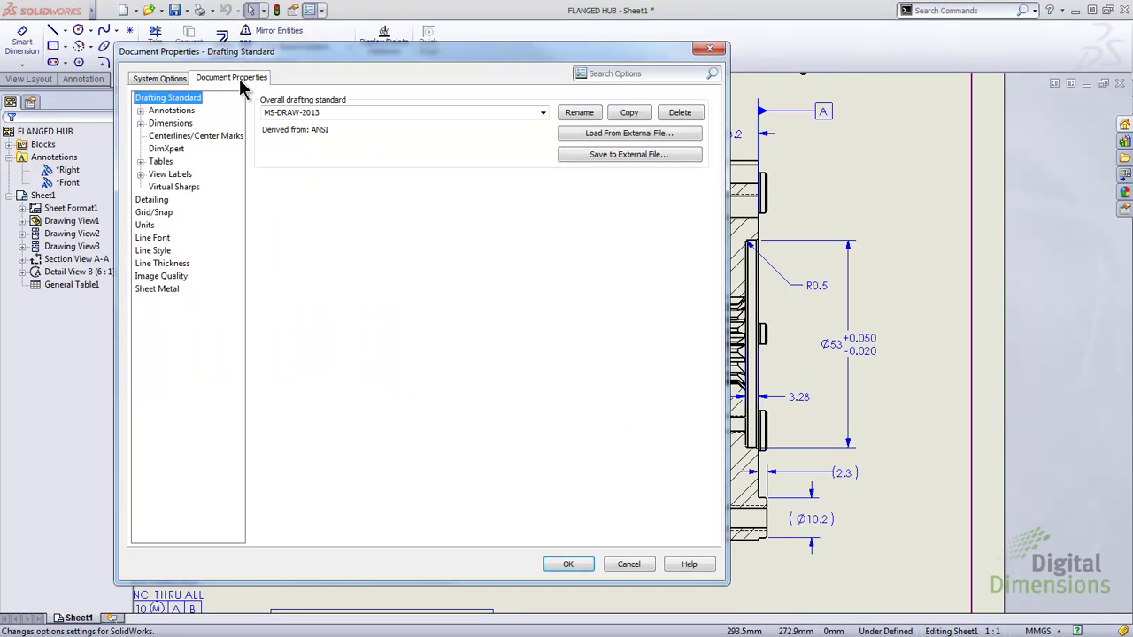
left_click(170, 124)
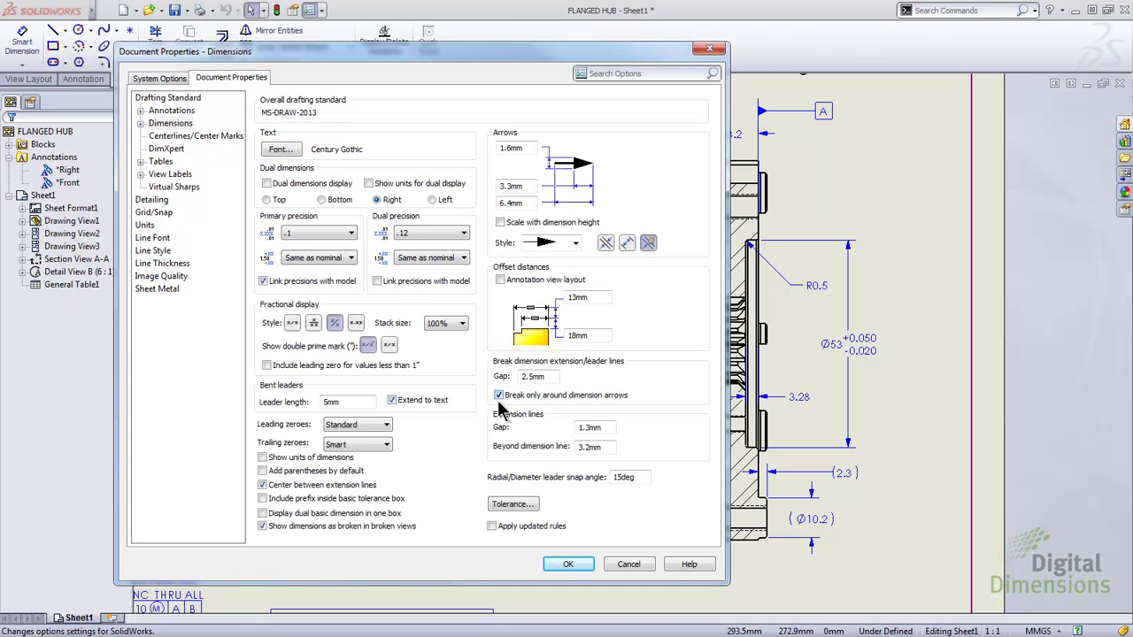
left_click(580, 566)
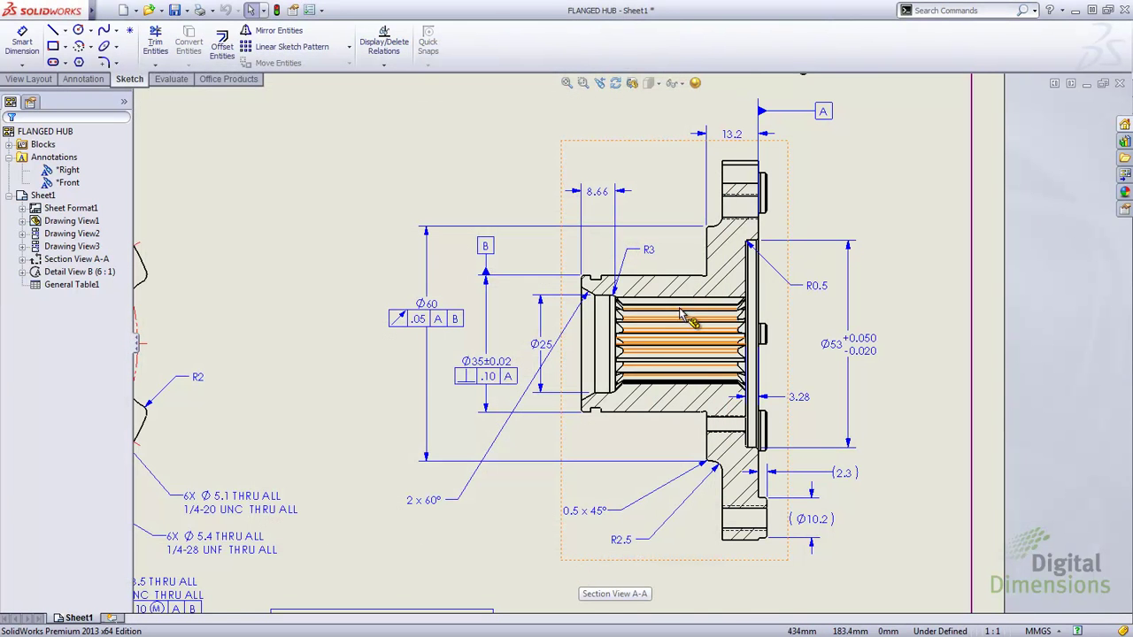
Add a horizontal dimension in Section A-A from the hub's end face to the flange shoulder, above the 8.66 dimension.
scroll(678, 257, "down", 5)
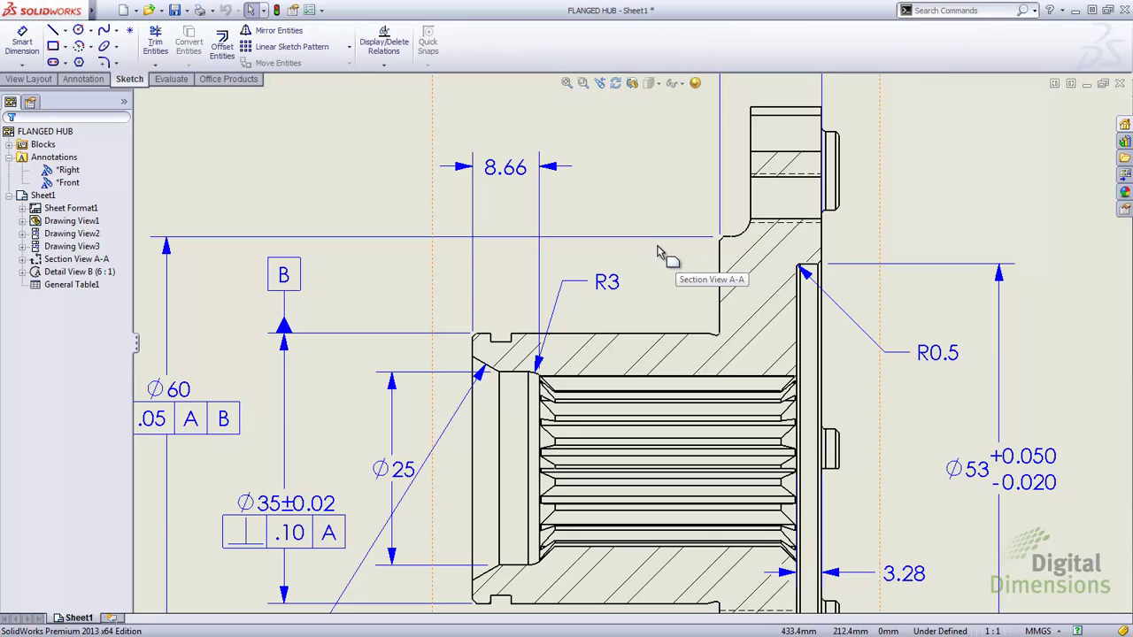
left_click(31, 44)
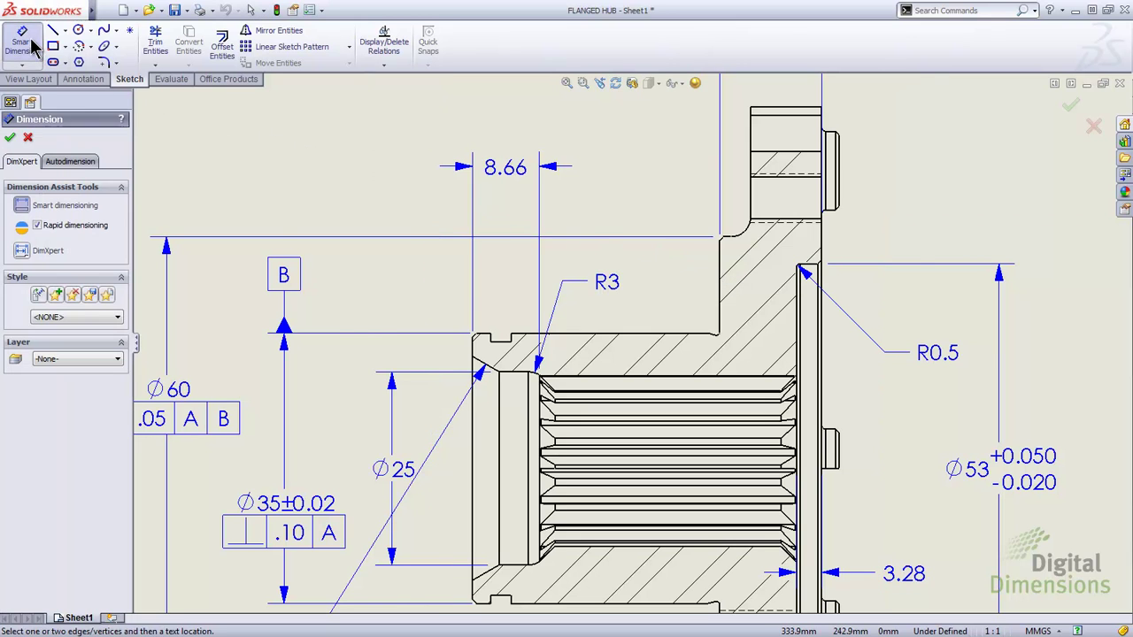
left_click(478, 354)
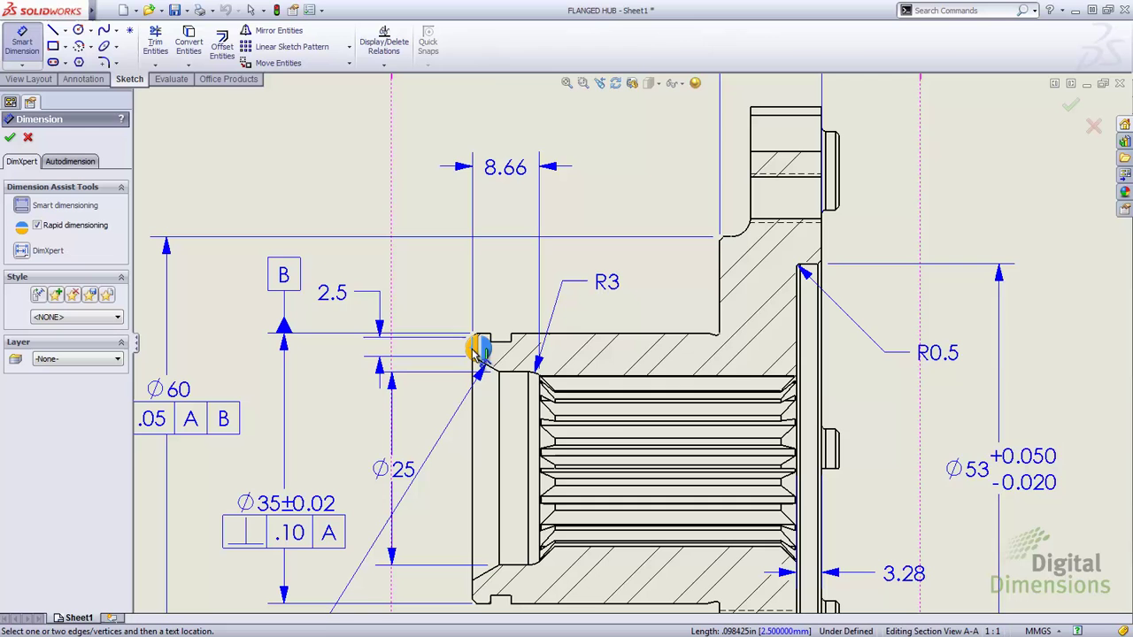
left_click(722, 319)
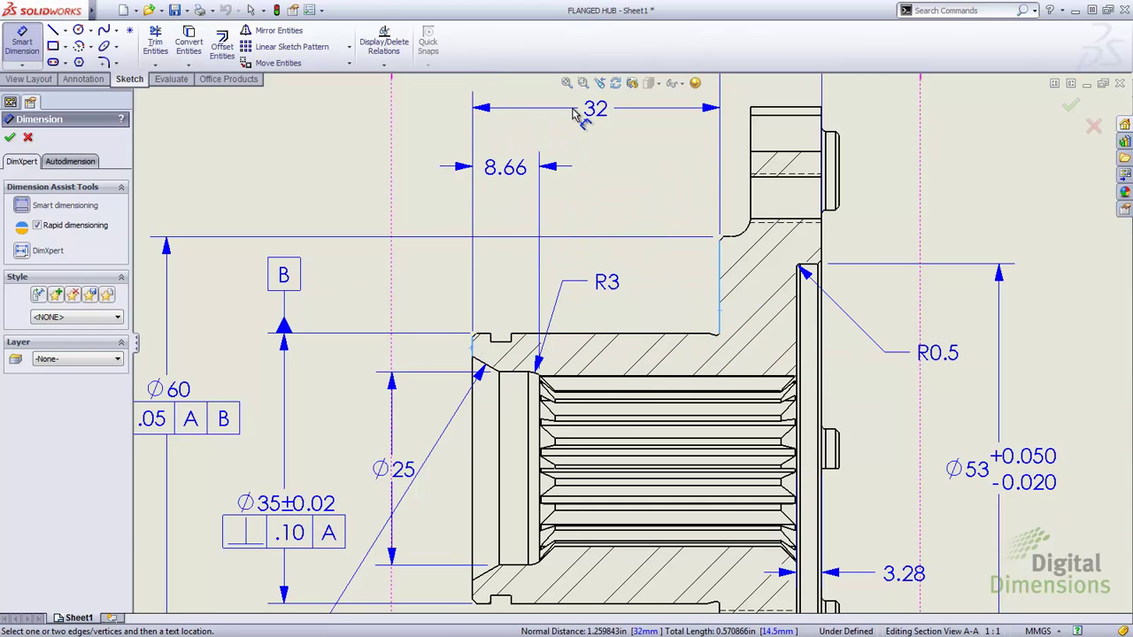
left_click(575, 114)
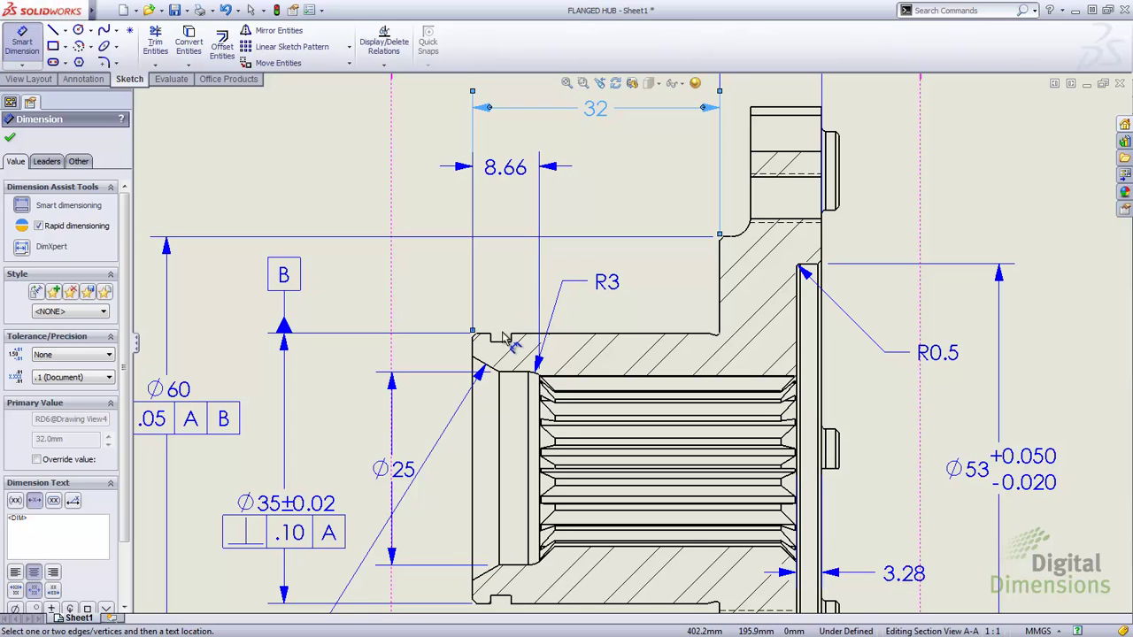
Dimension the depth of the small groove near the hub's end in Section A-A, with its text above the 32 mm dimension.
left_click(507, 349)
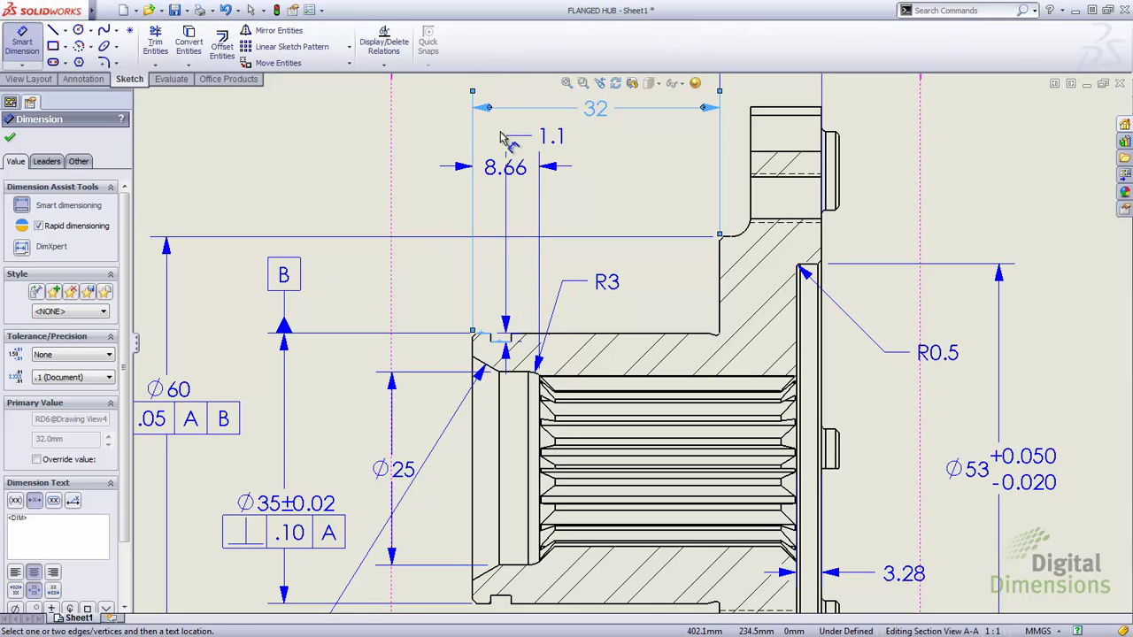
left_click(490, 84)
scroll(469, 122, "up", 1)
scroll(469, 146, "down", 3)
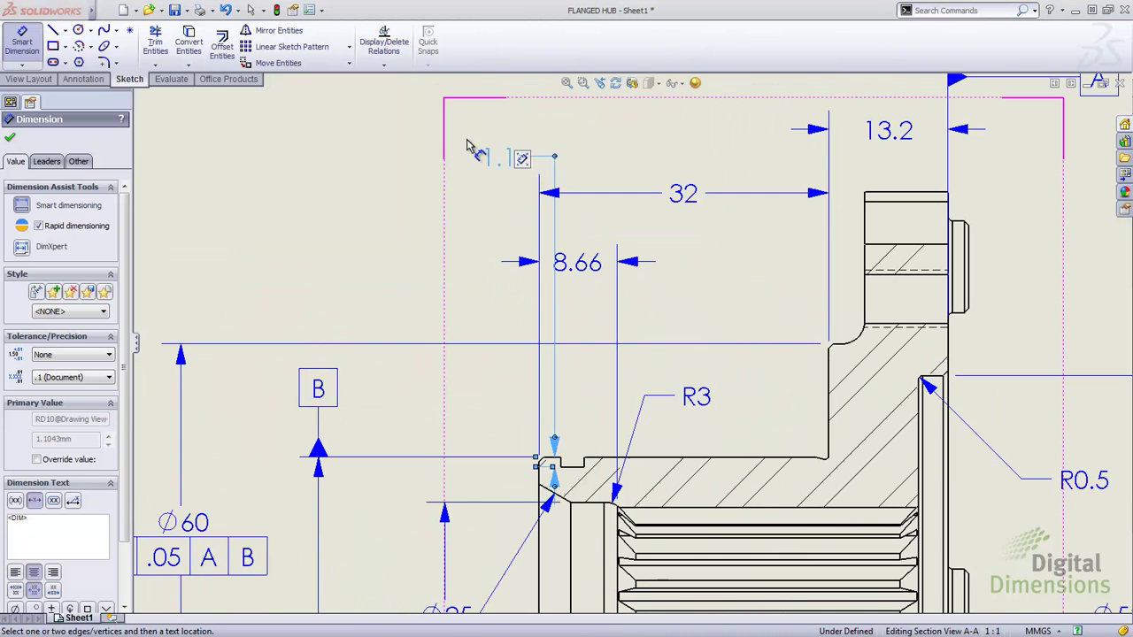
key("Escape")
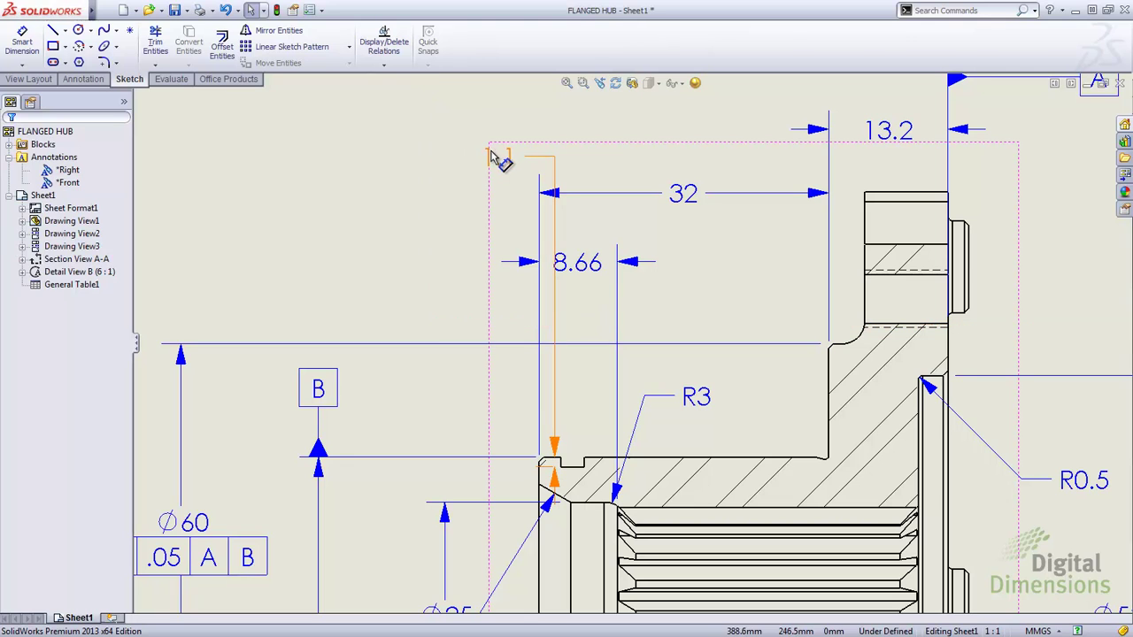
Enable broken extension and dimension lines with the document gap for the groove depth dimension.
left_click(498, 157)
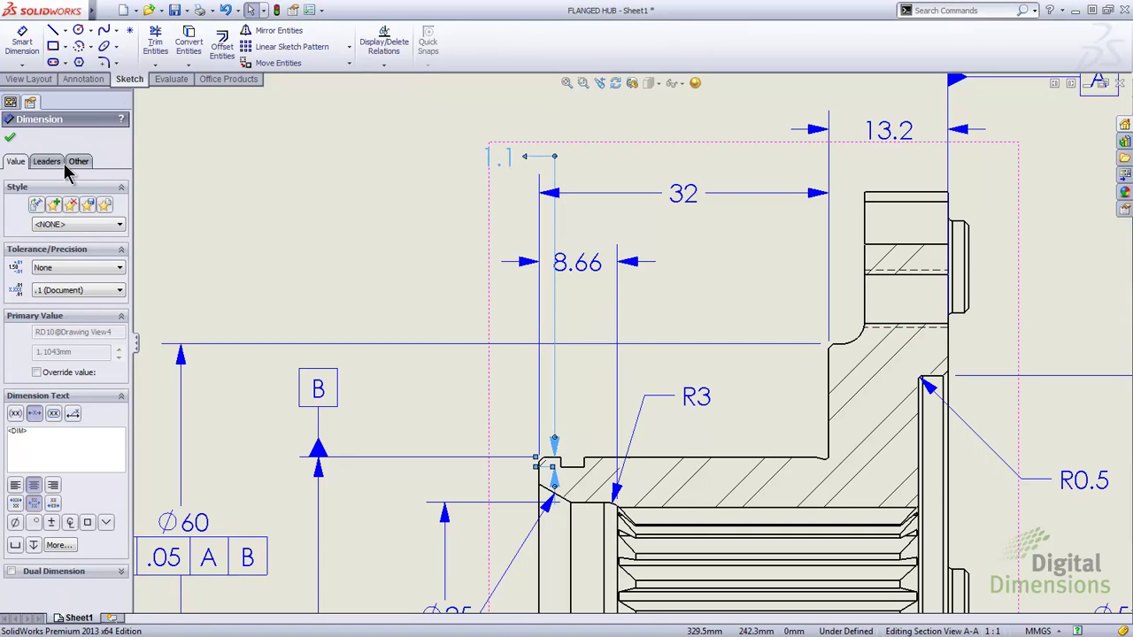
left_click(48, 163)
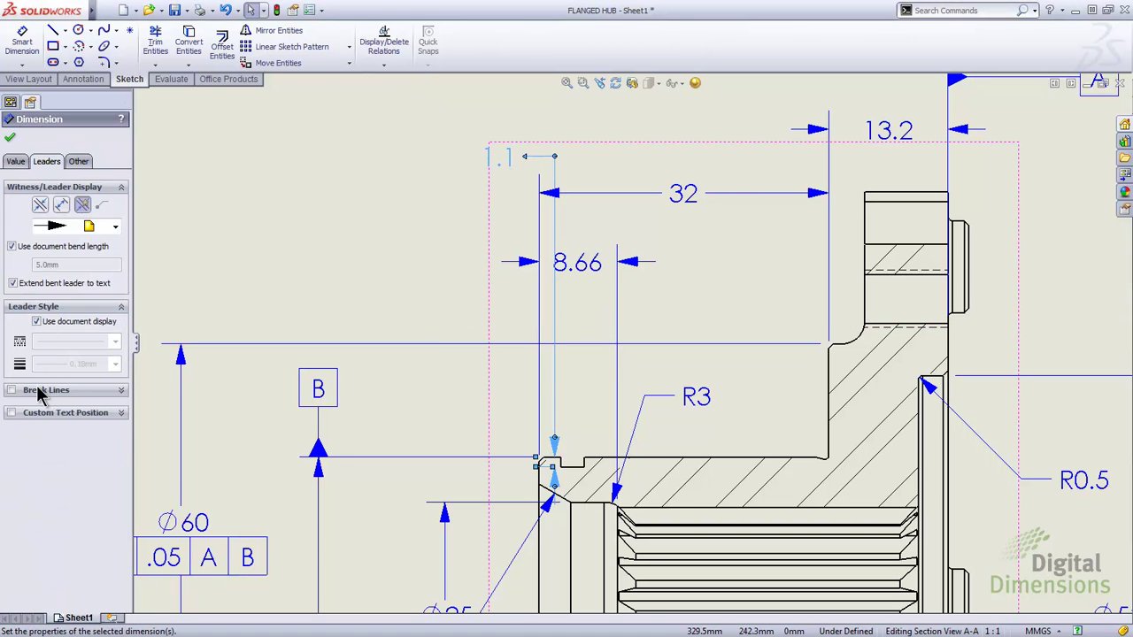
left_click(40, 392)
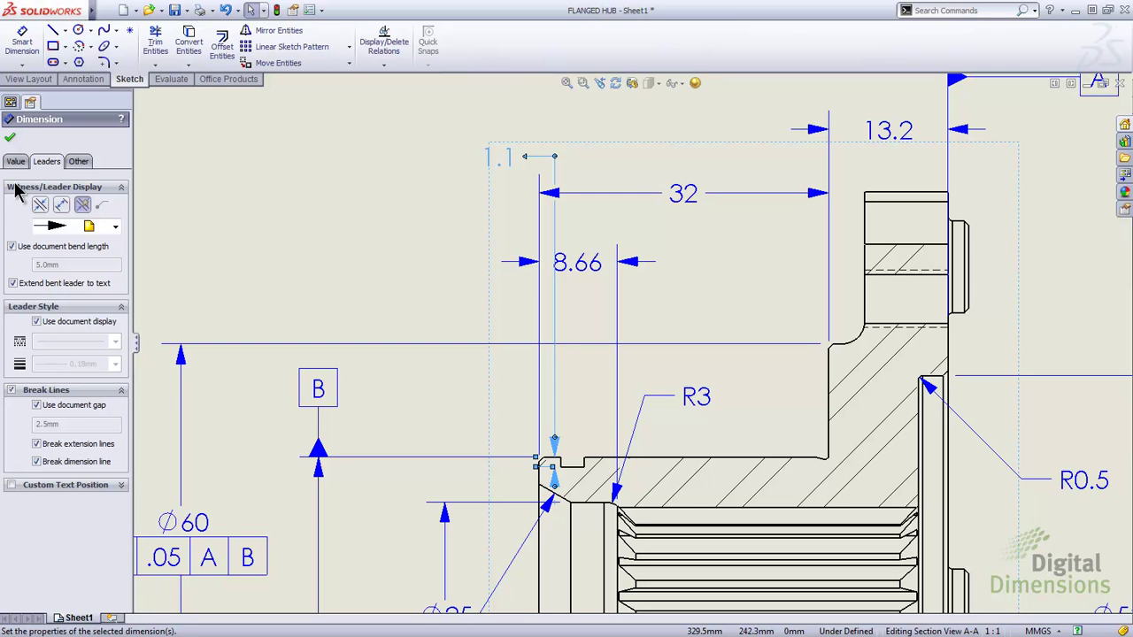
left_click(11, 140)
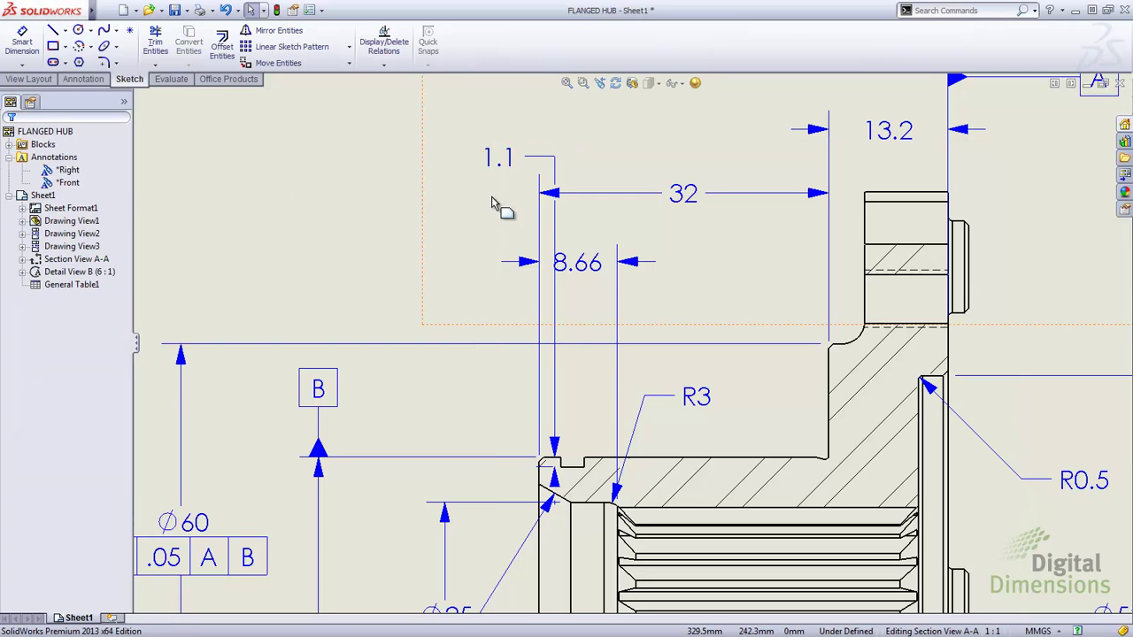
Move the groove depth dimension slightly higher above the 32 mm dimension.
left_click_drag(512, 184, 675, 166)
key("ctrl+z")
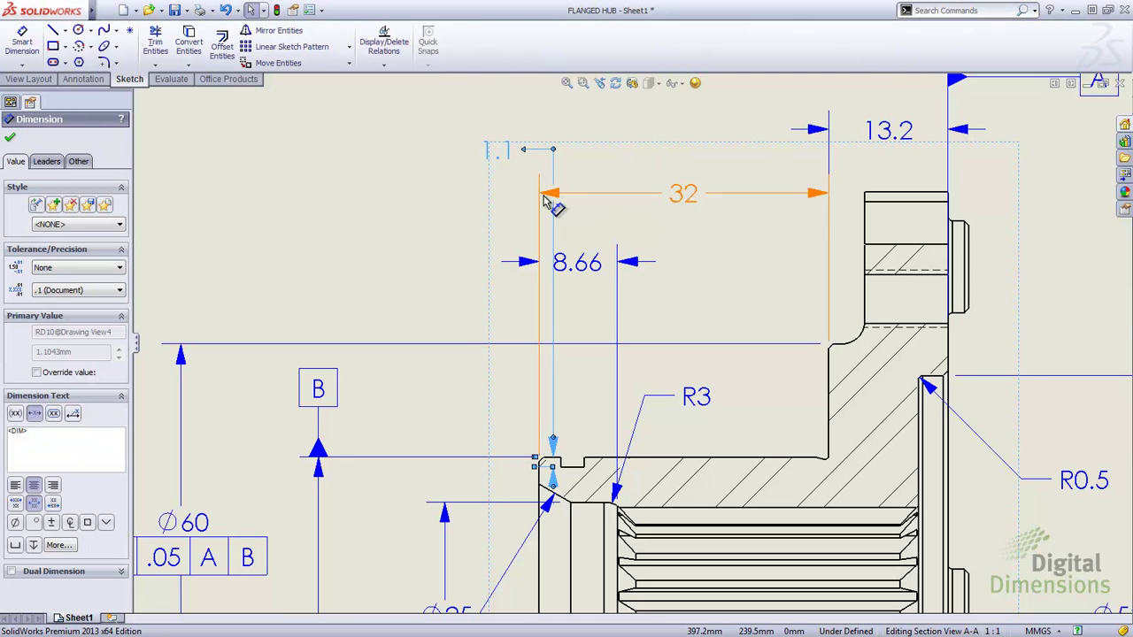
left_click(450, 213)
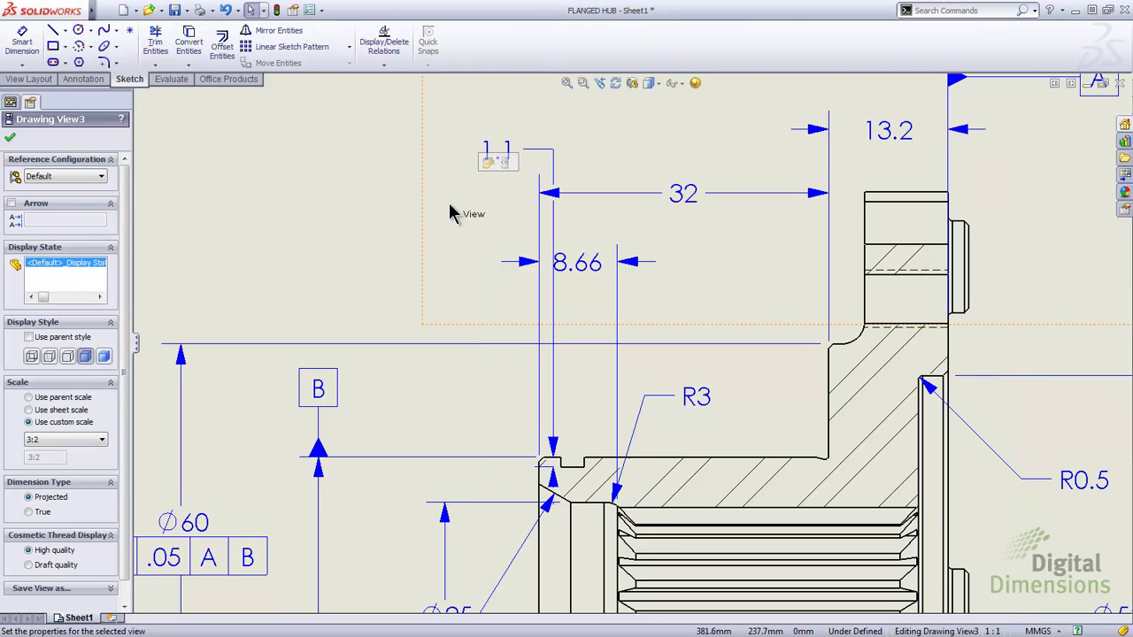
left_click(384, 242)
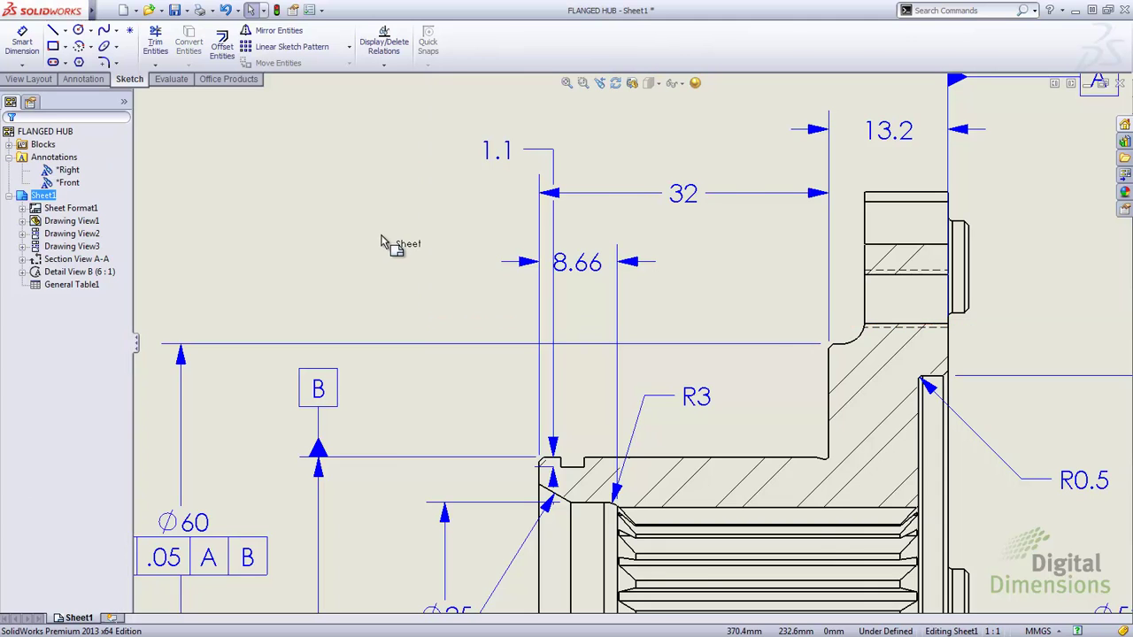
key("f")
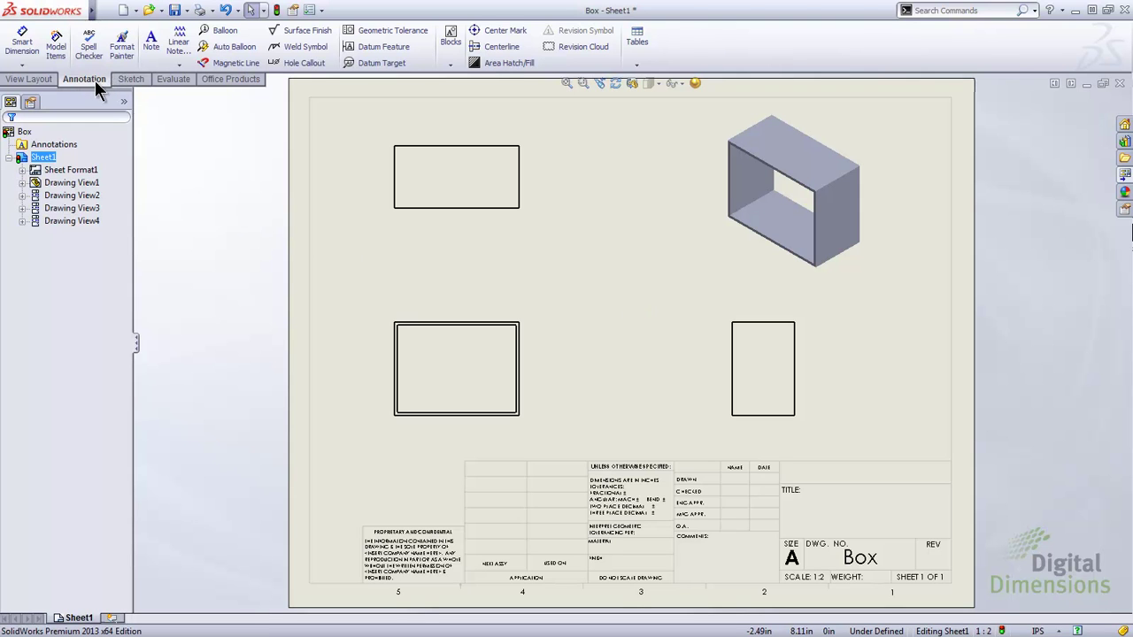
Import the entire model's dimensions marked for drawing into all views of the Box drawing, and undo the import.
left_click(55, 46)
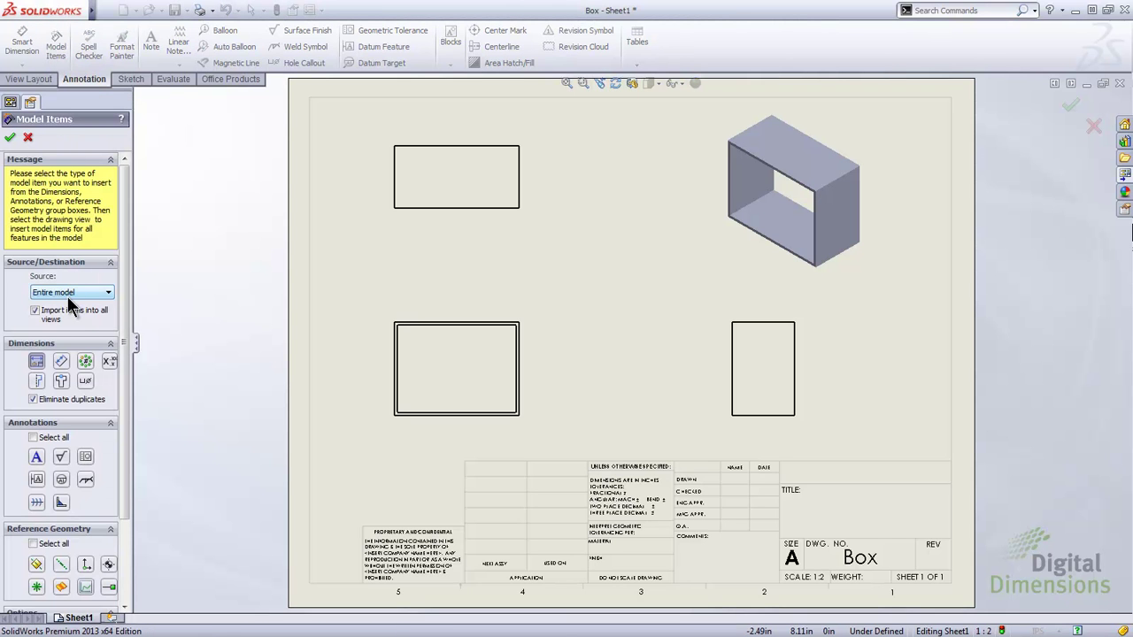
left_click(106, 361)
left_click(11, 139)
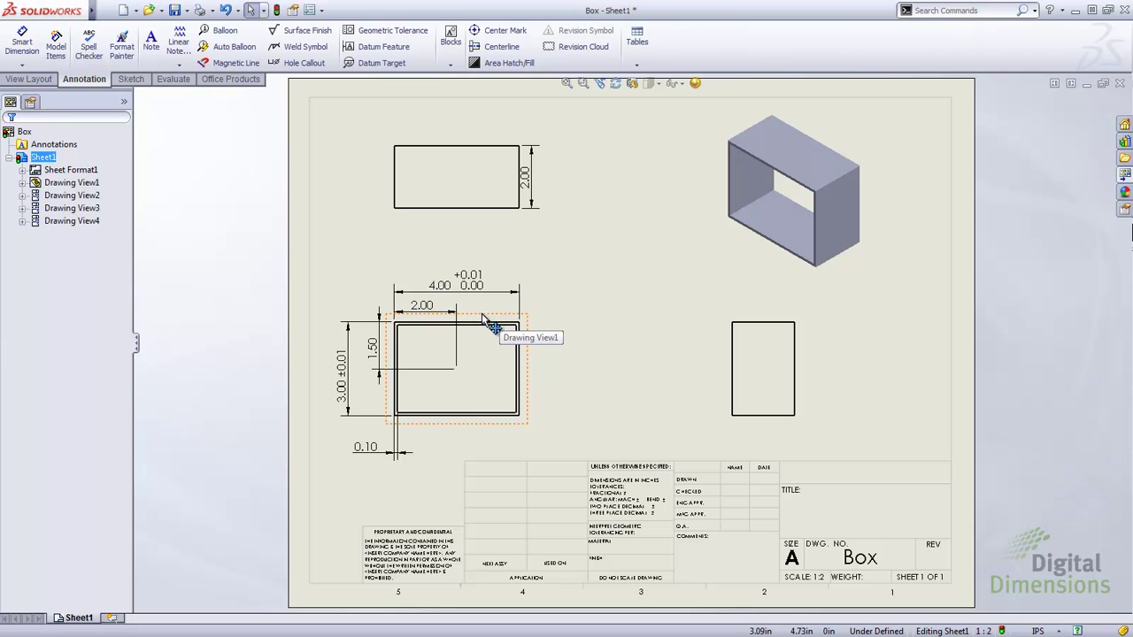
left_click(227, 14)
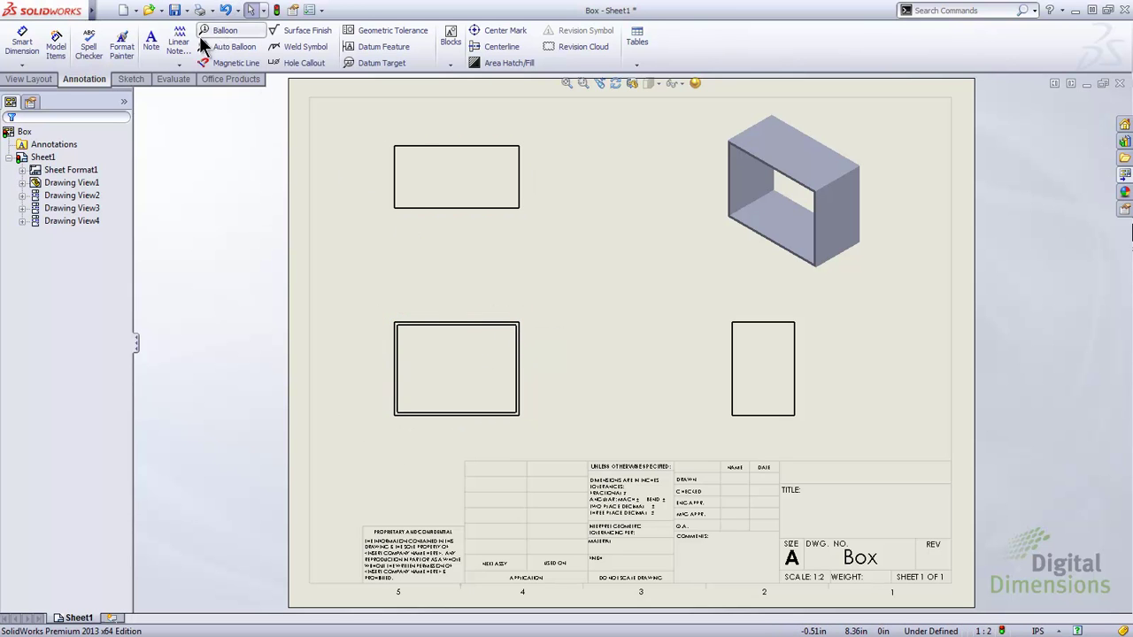
Import only the toleranced dimensions from the entire model into all views of the Box drawing, eliminating duplicates.
left_click(56, 49)
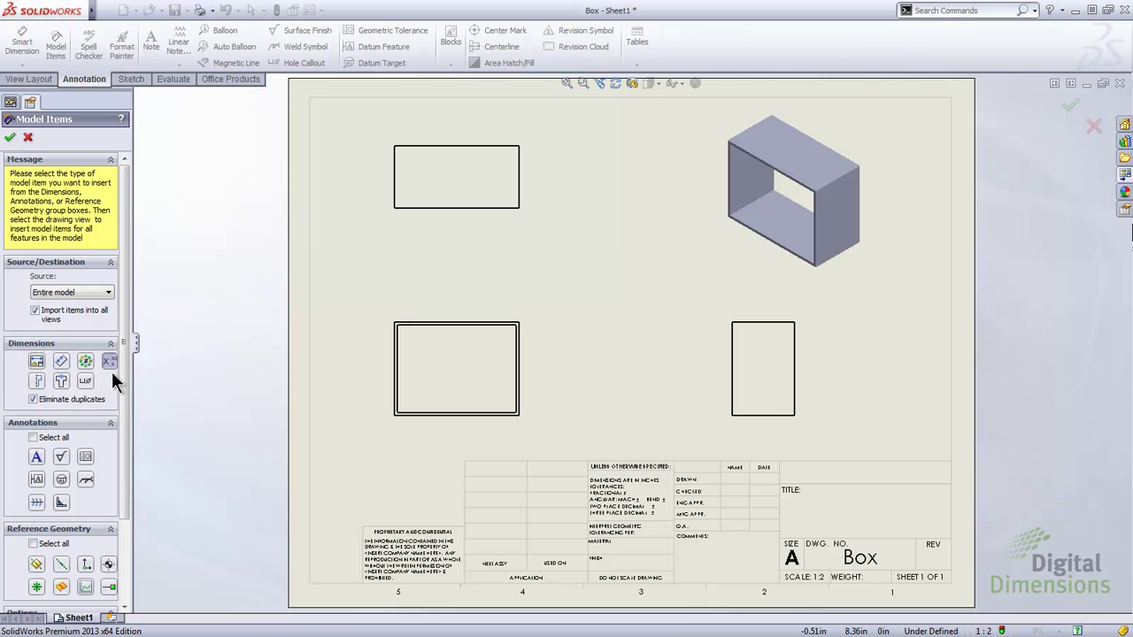
left_click(9, 138)
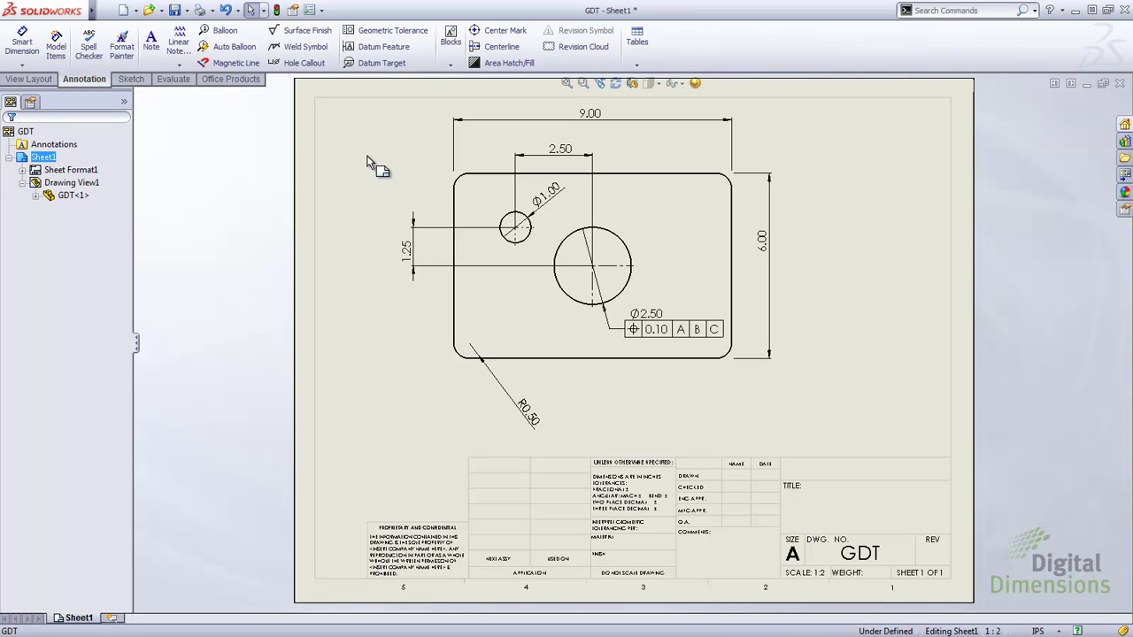
Examine the document-level dimension settings of the GDT drawing.
left_click(310, 11)
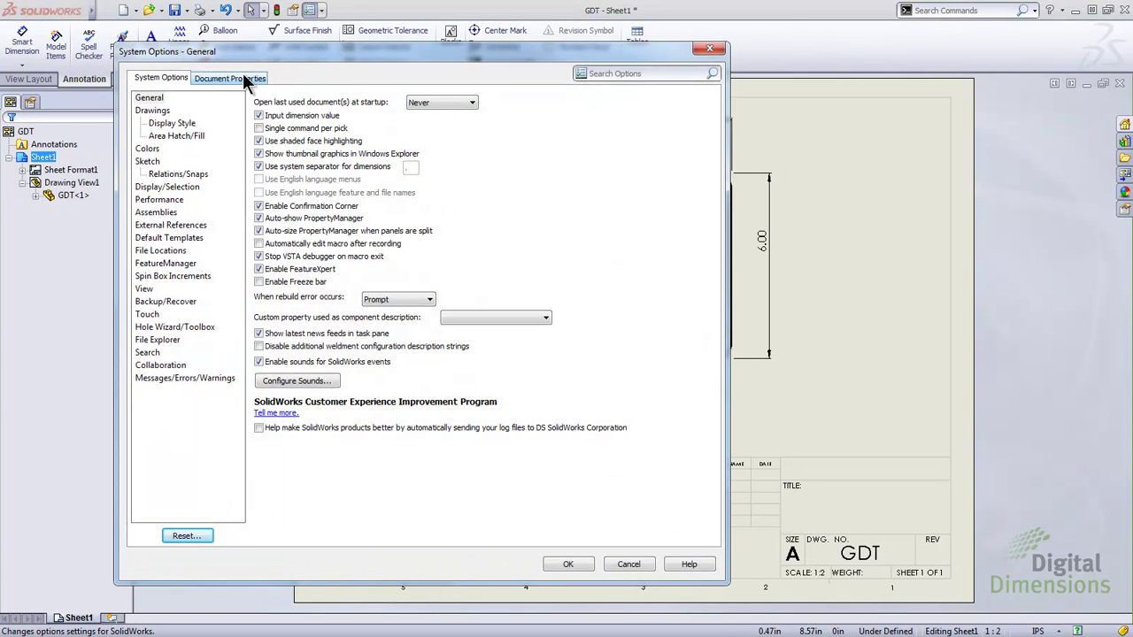
left_click(237, 78)
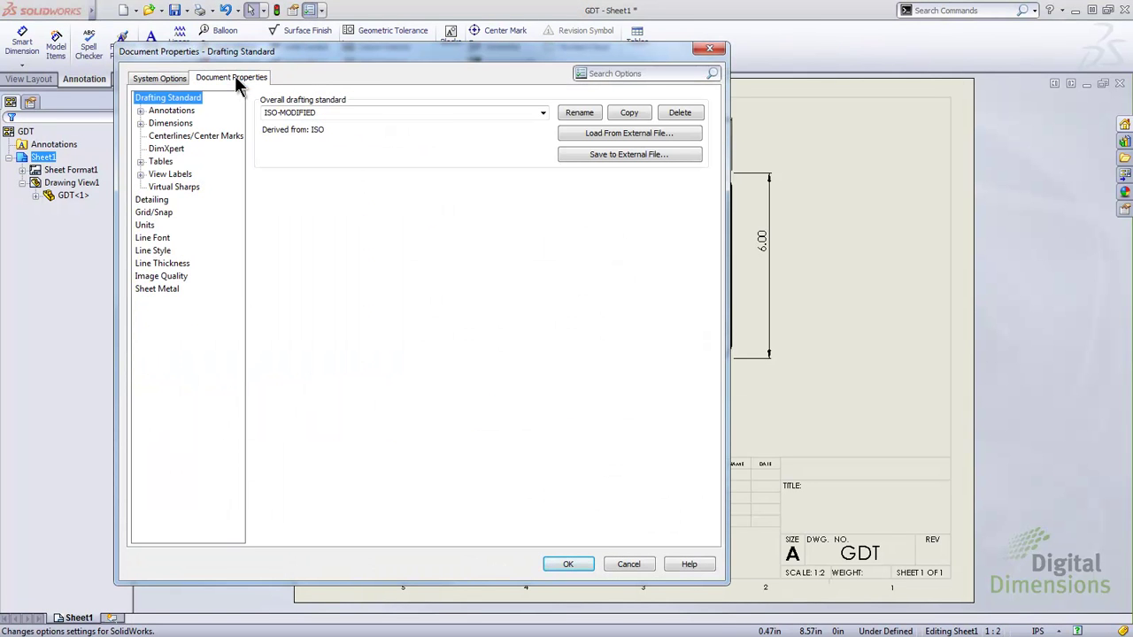
left_click(171, 124)
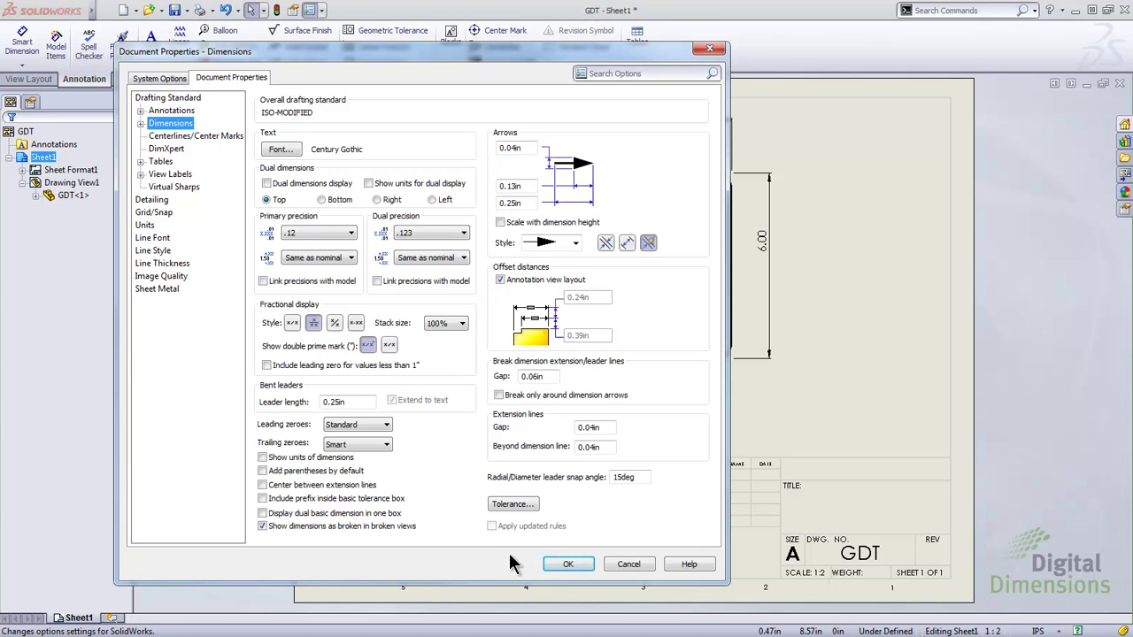
left_click(569, 566)
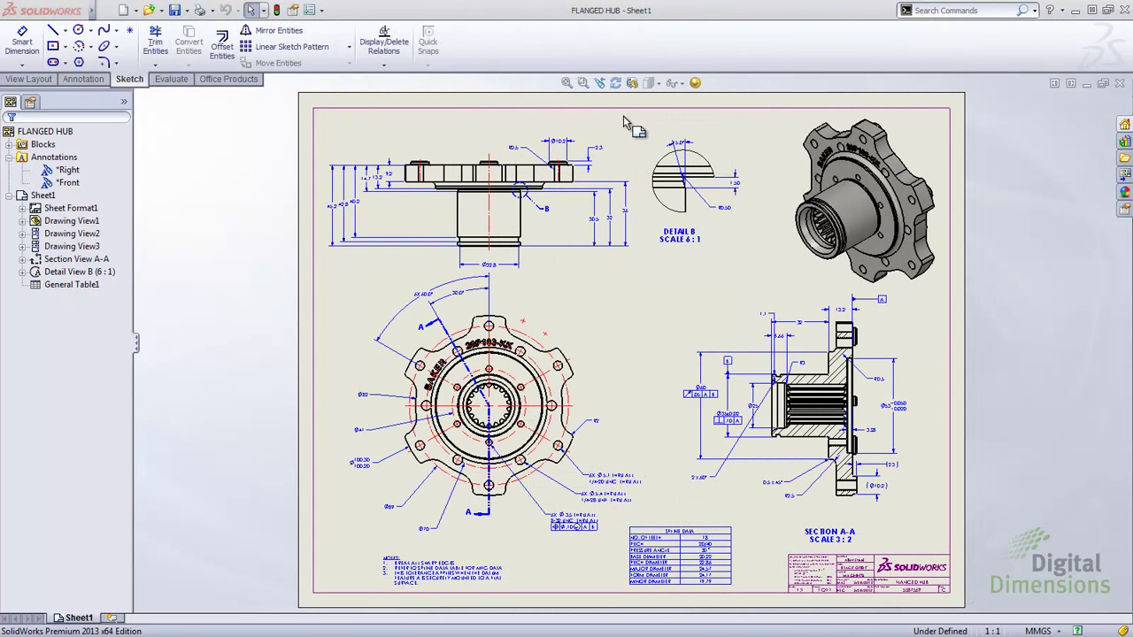
Add a line reading TYP. below the value of the R0.50 radius dimension in Detail View B.
left_click(584, 83)
left_click_drag(617, 113, 802, 283)
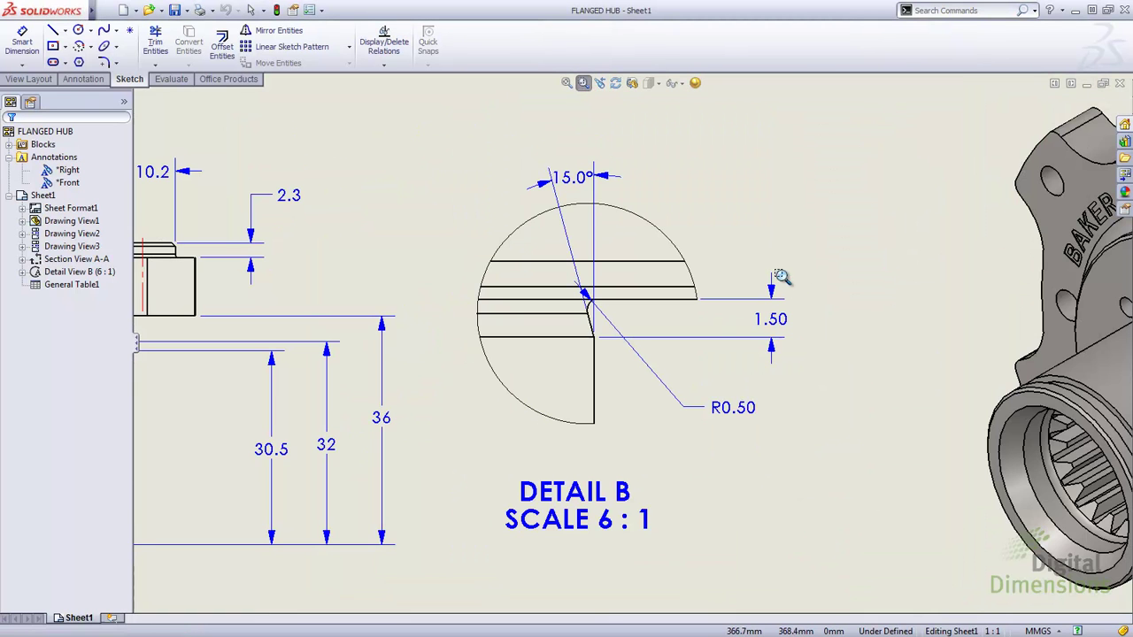
key("Escape")
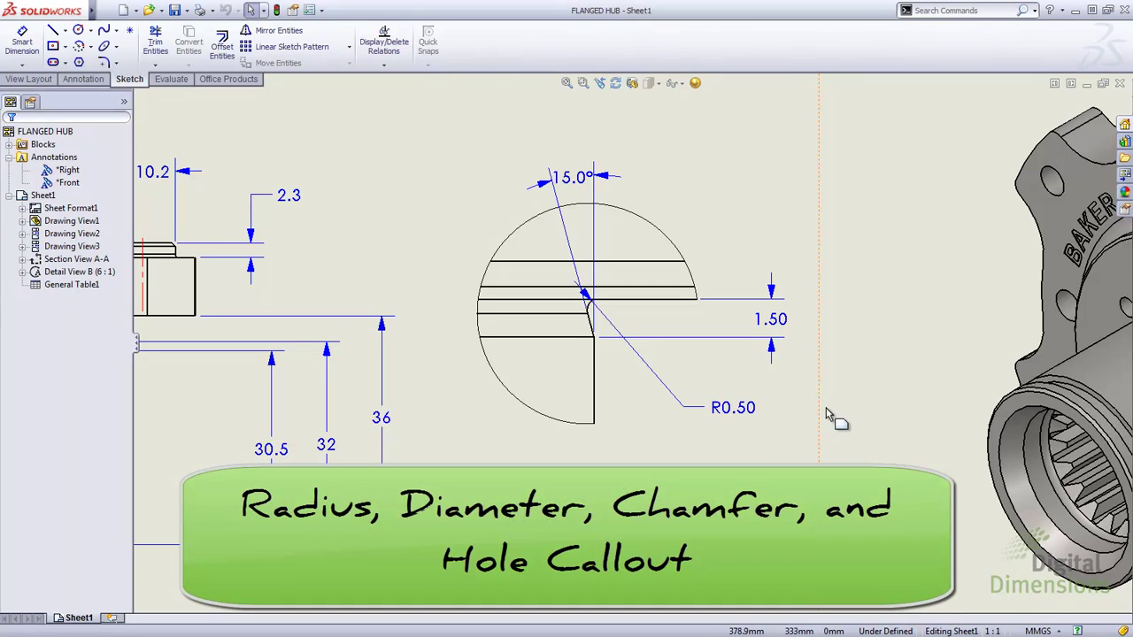
left_click(742, 418)
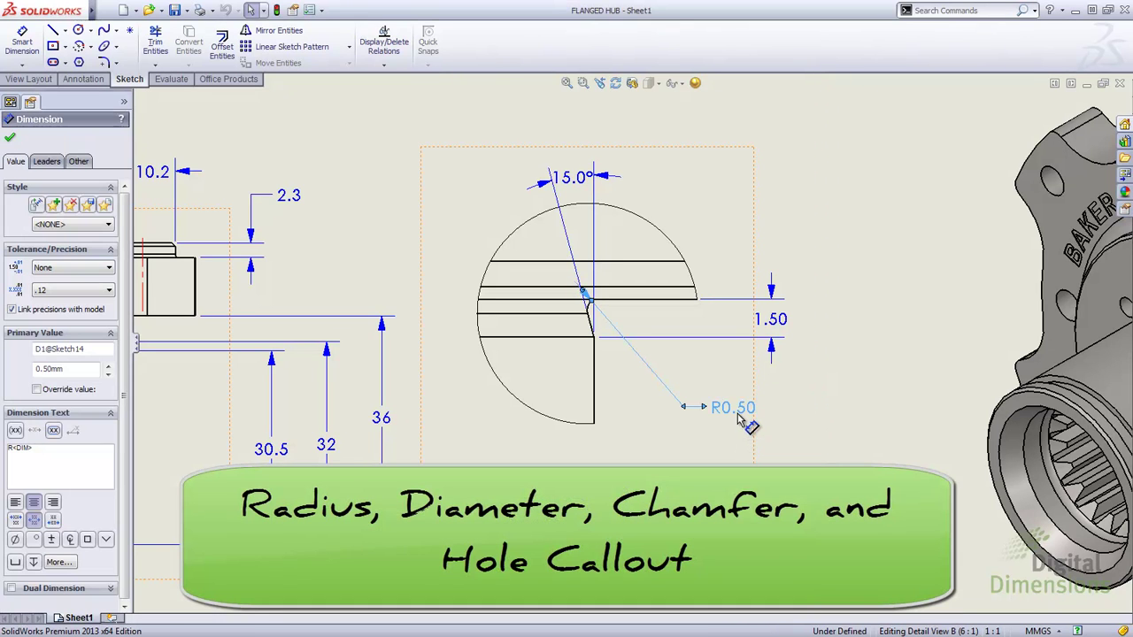
left_click(107, 451)
key("Return")
type("TY")
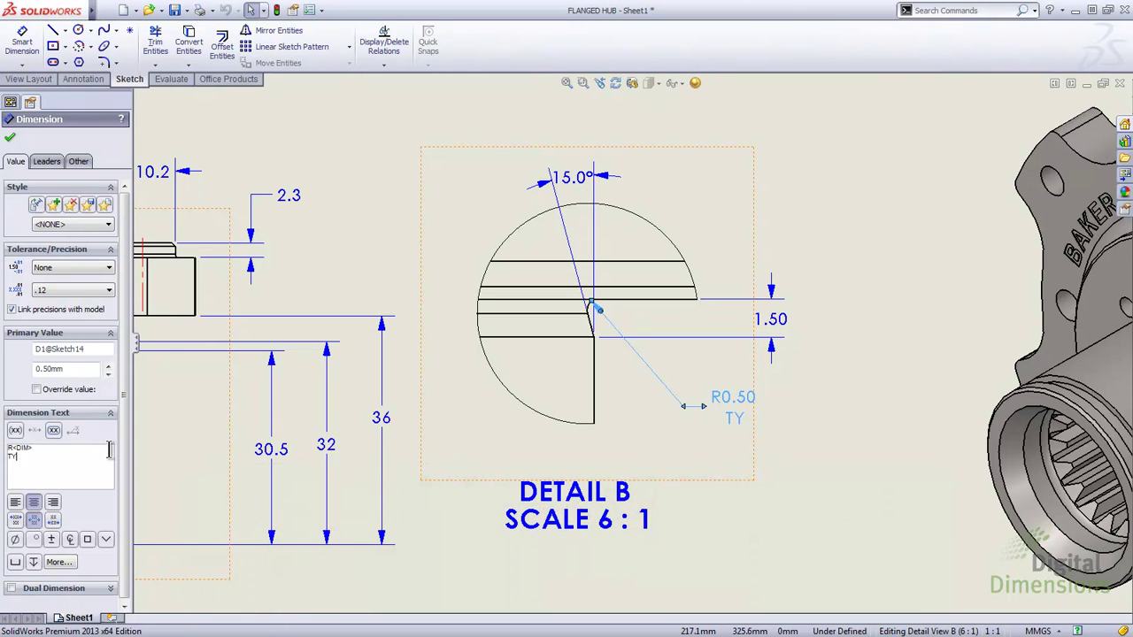
type("P.")
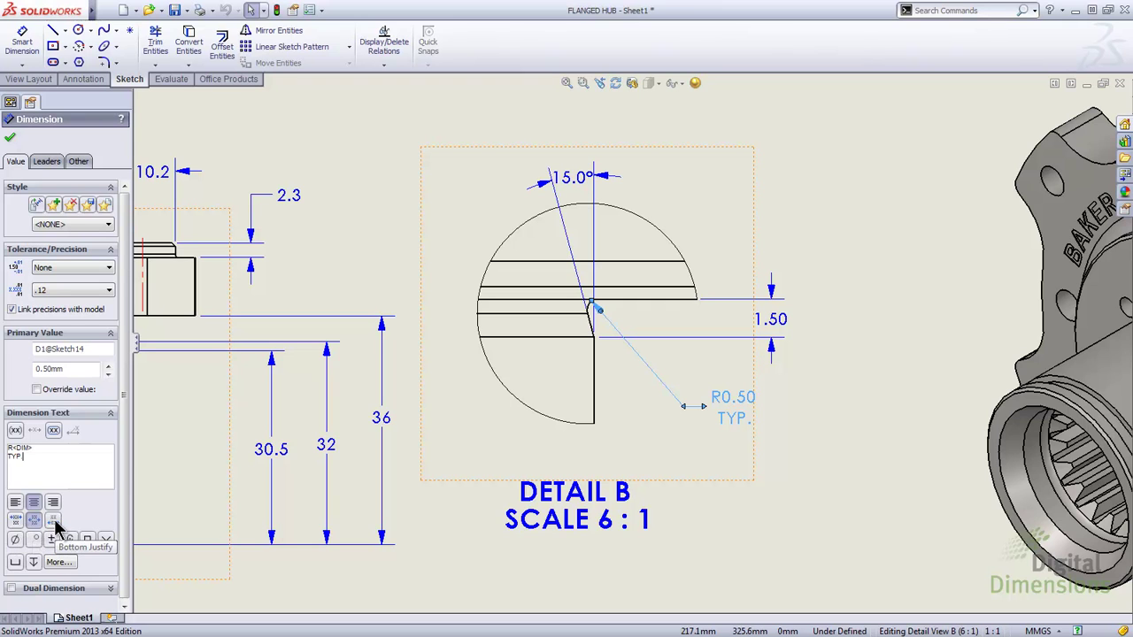
Try top, middle and bottom justification on the R0.50 TYP. dimension text, then return it to middle justification.
left_click(16, 522)
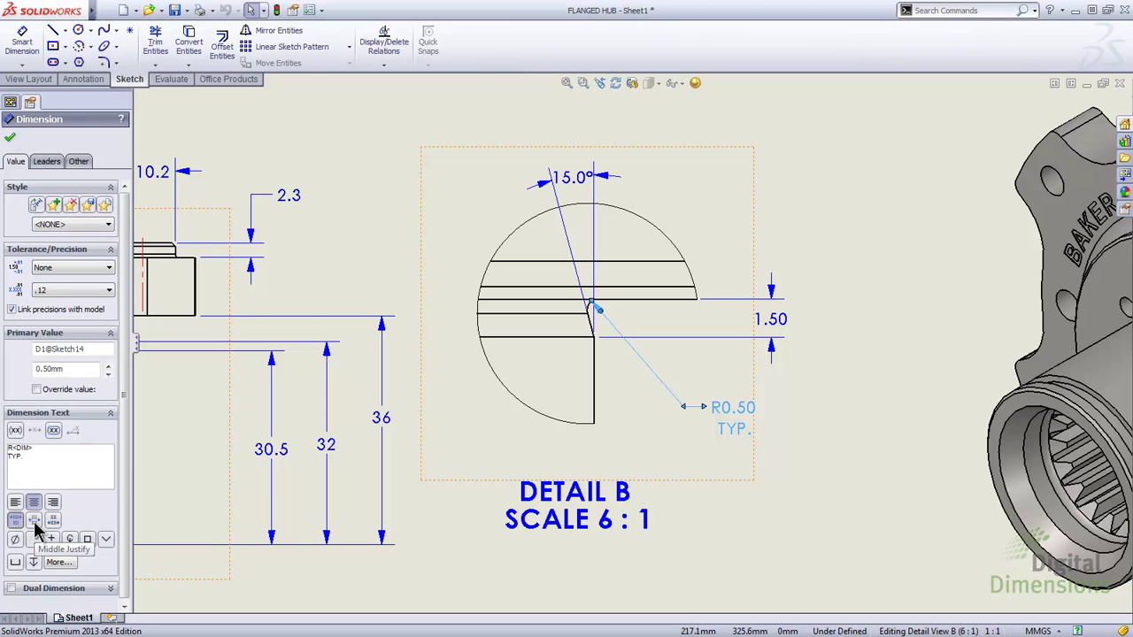
left_click(34, 522)
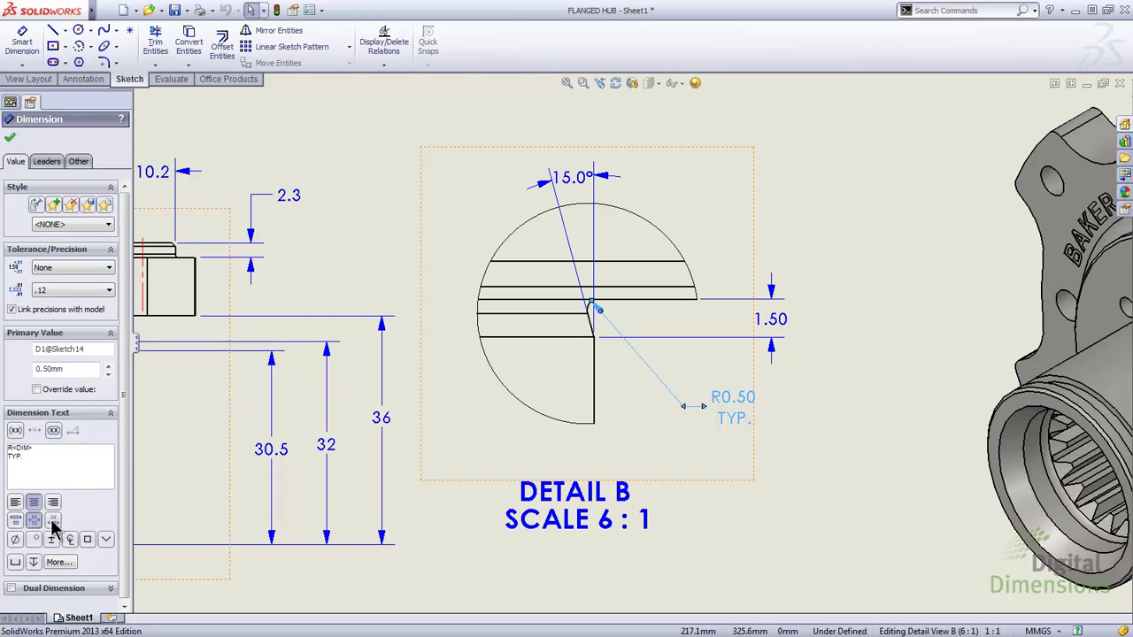
left_click(53, 523)
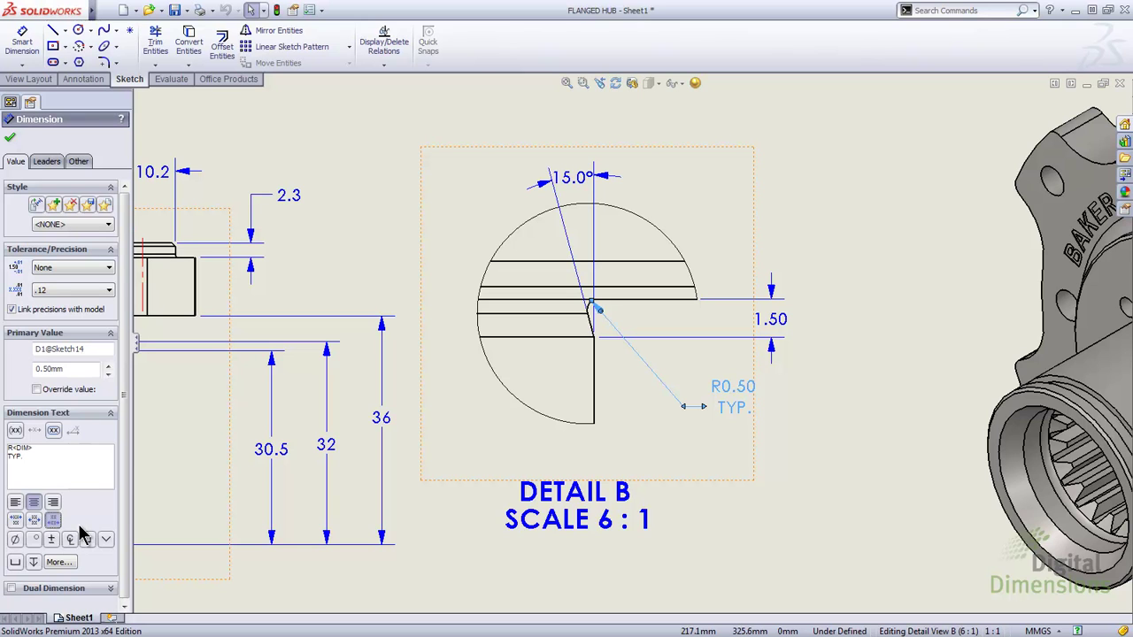
left_click(34, 523)
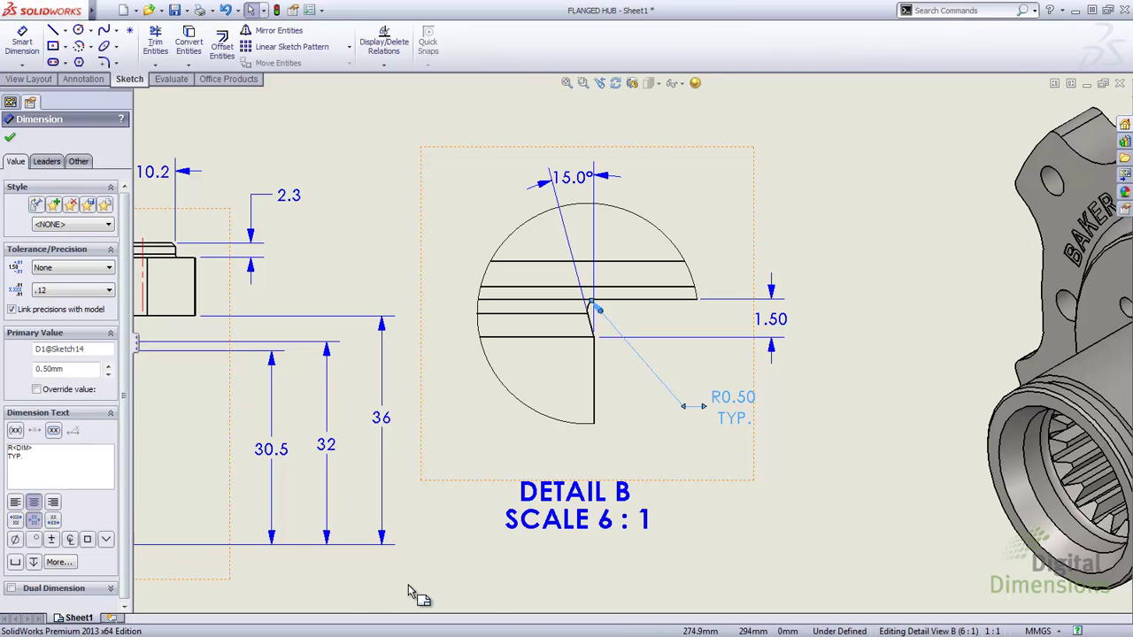
left_click(705, 526)
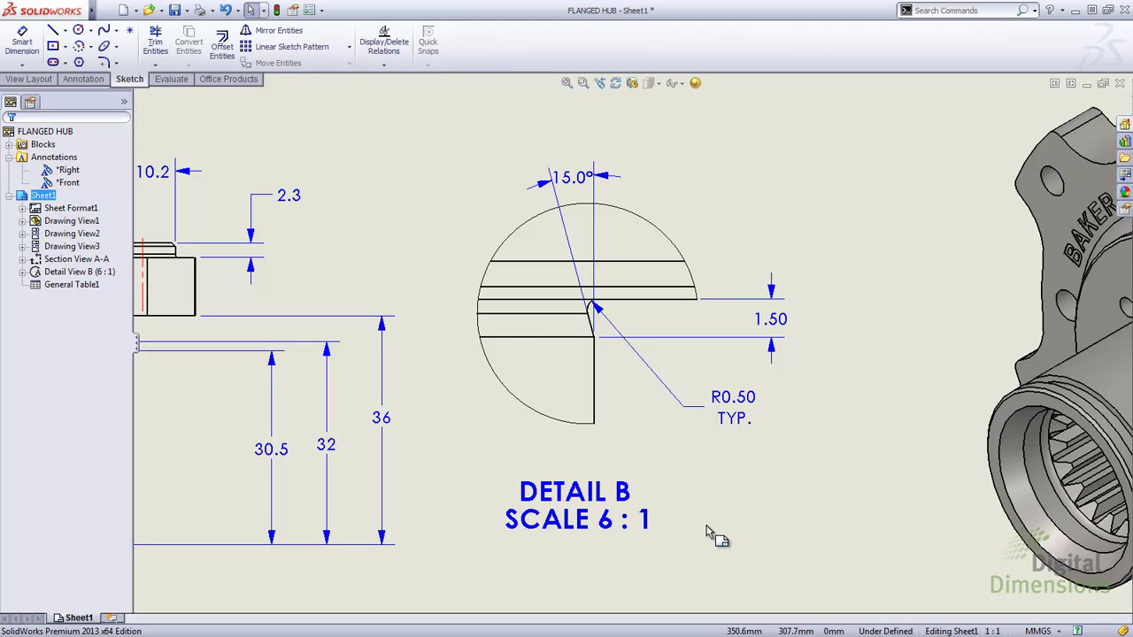
Try top and middle justification on the Bent Leader Shoulders R2 dimension text, ending with bottom justification.
key("f")
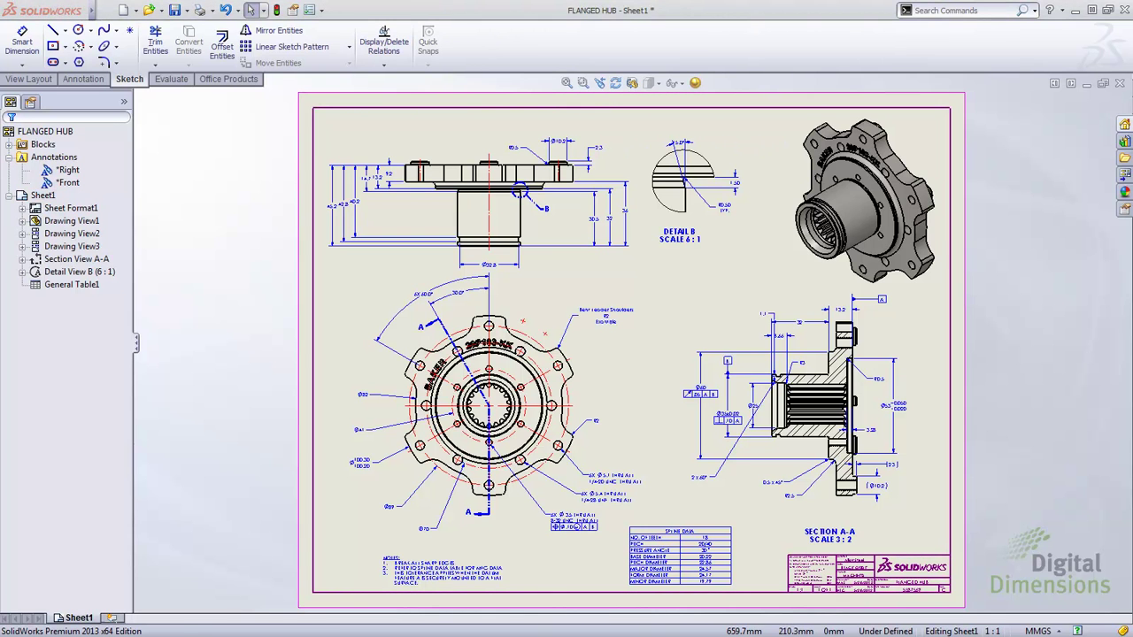
left_click(582, 82)
left_click_drag(519, 280, 695, 397)
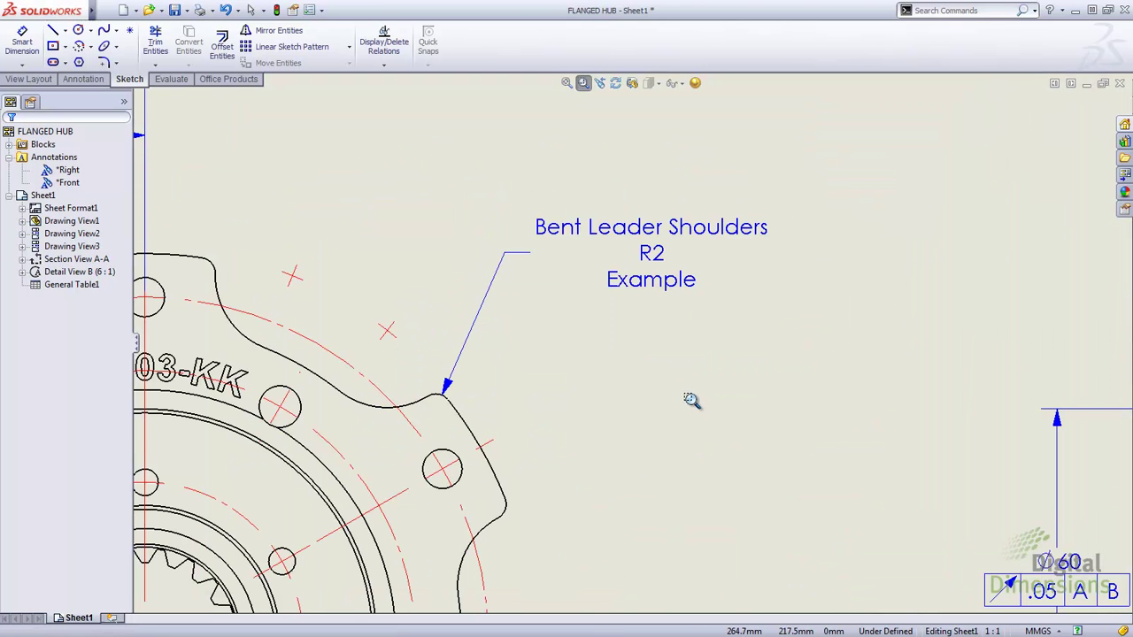
key("Escape")
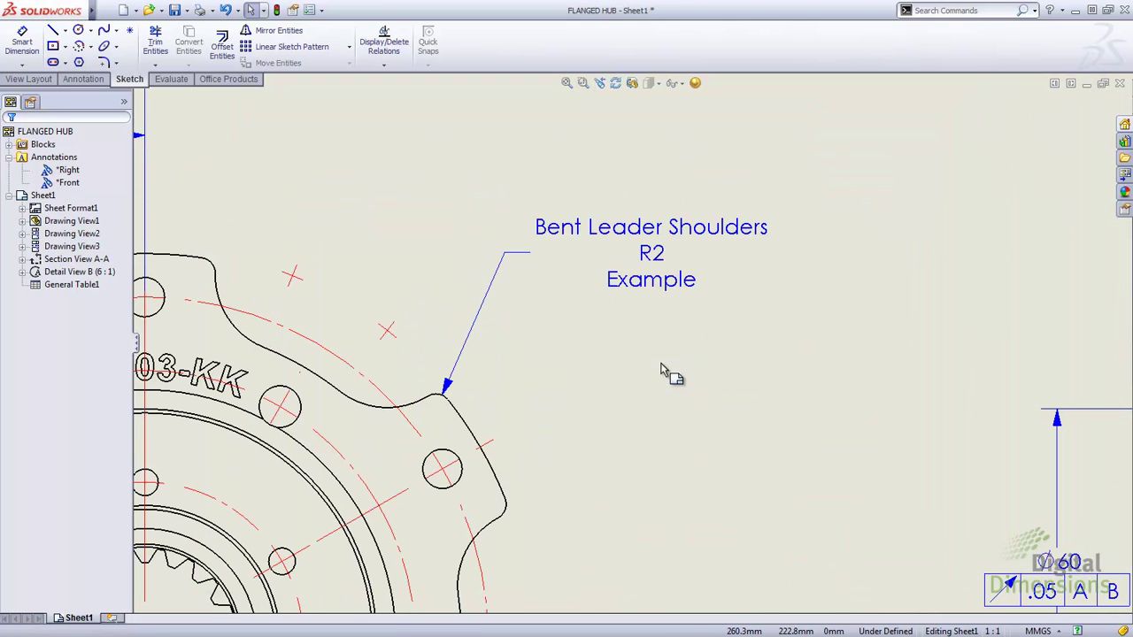
left_click(670, 292)
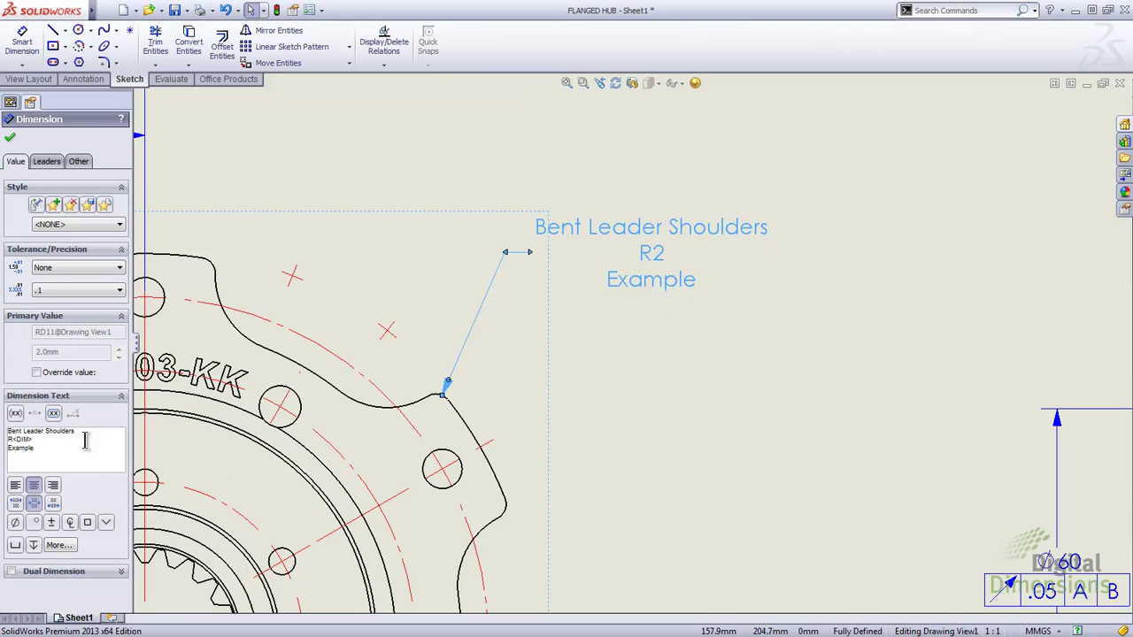
left_click_drag(64, 433, 12, 438)
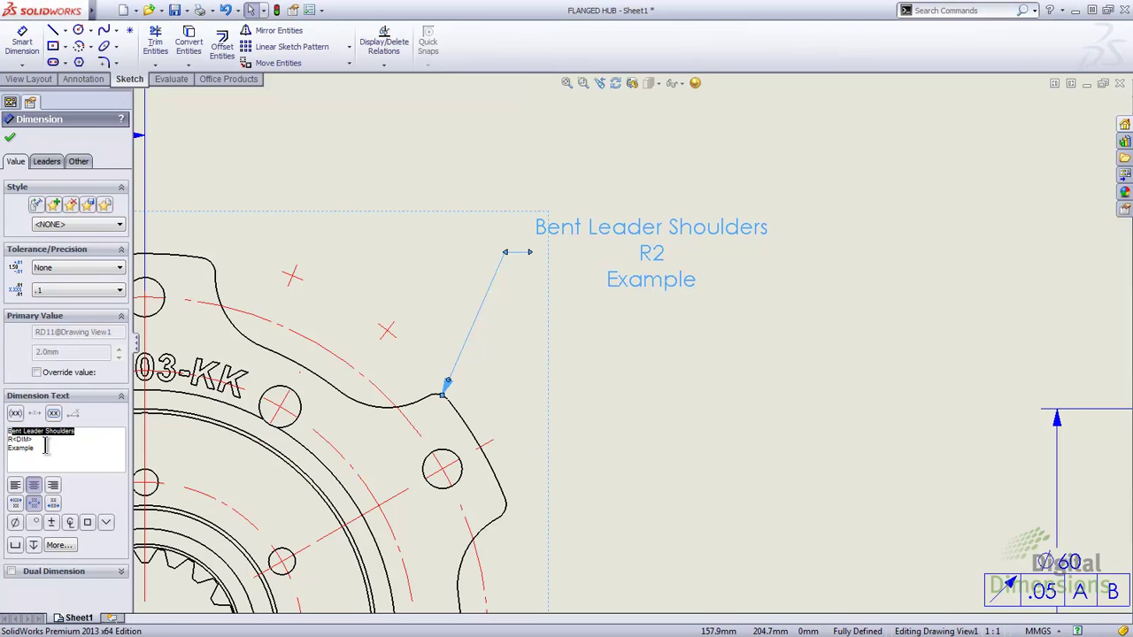
left_click(48, 450)
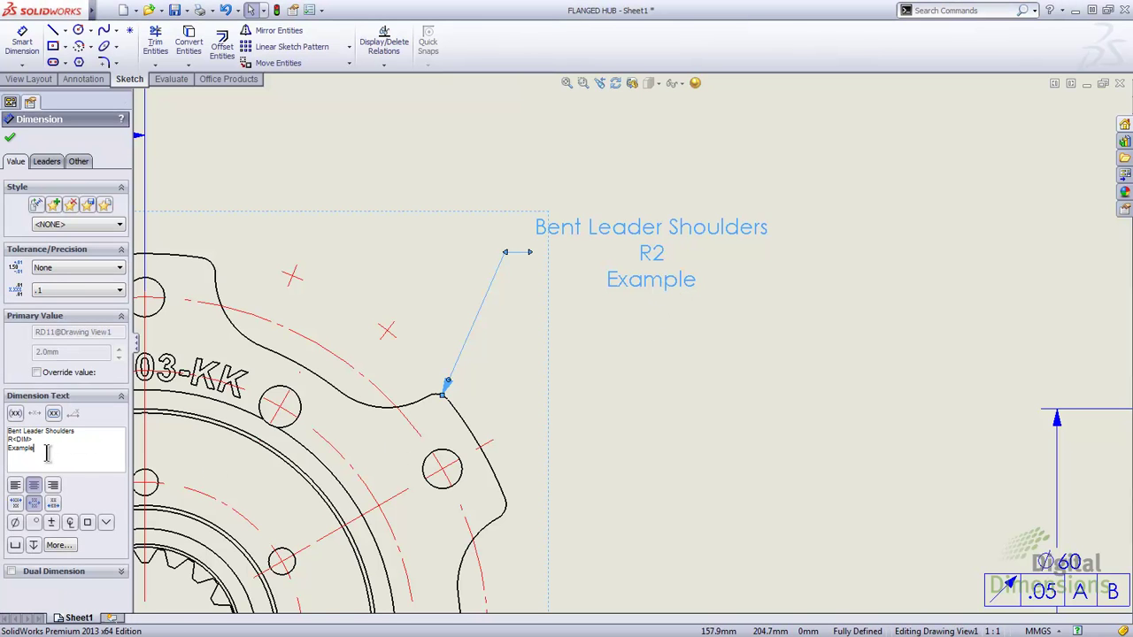
left_click(15, 504)
left_click(34, 502)
left_click(51, 503)
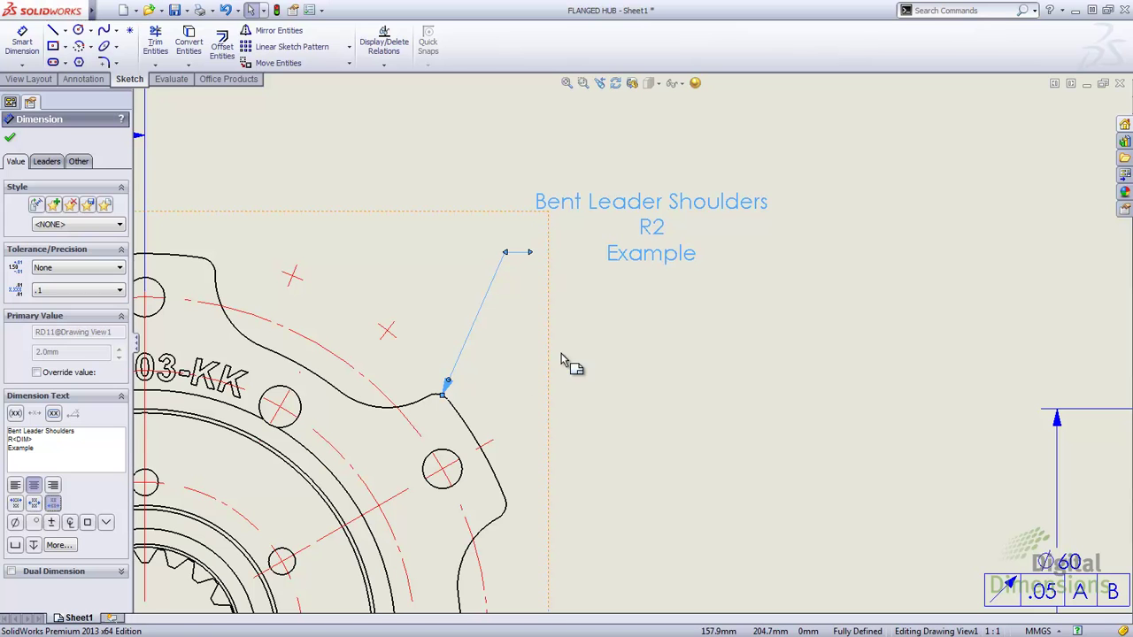
left_click(602, 311)
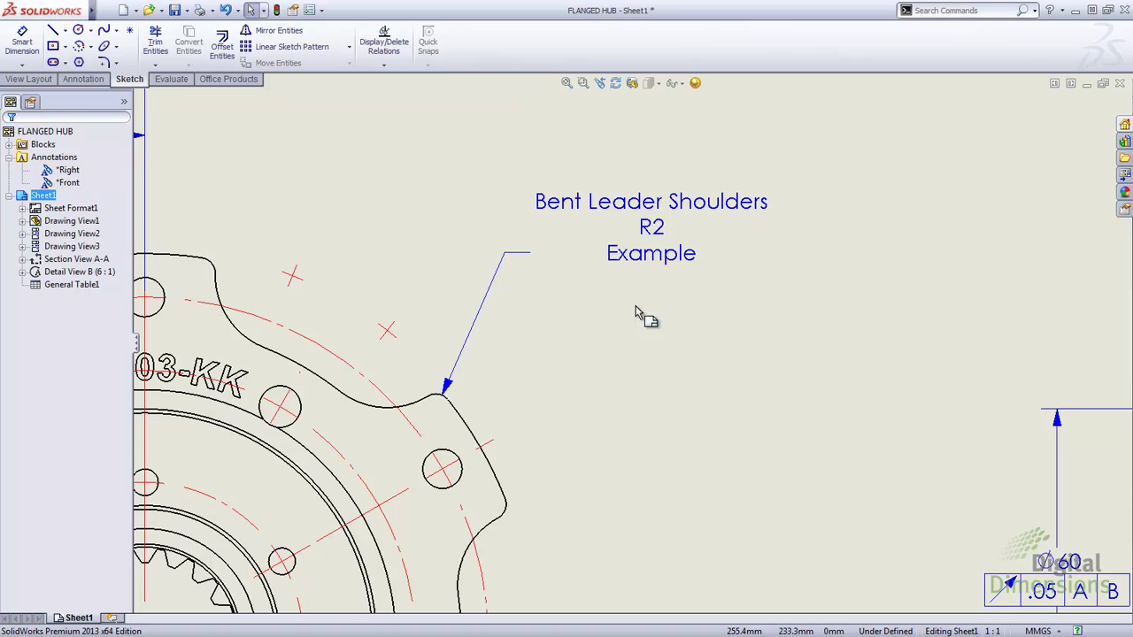
Extend the bent leader of the Bent Leader Shoulders R2 dimension to its text and set the text to middle justification.
left_click(642, 262)
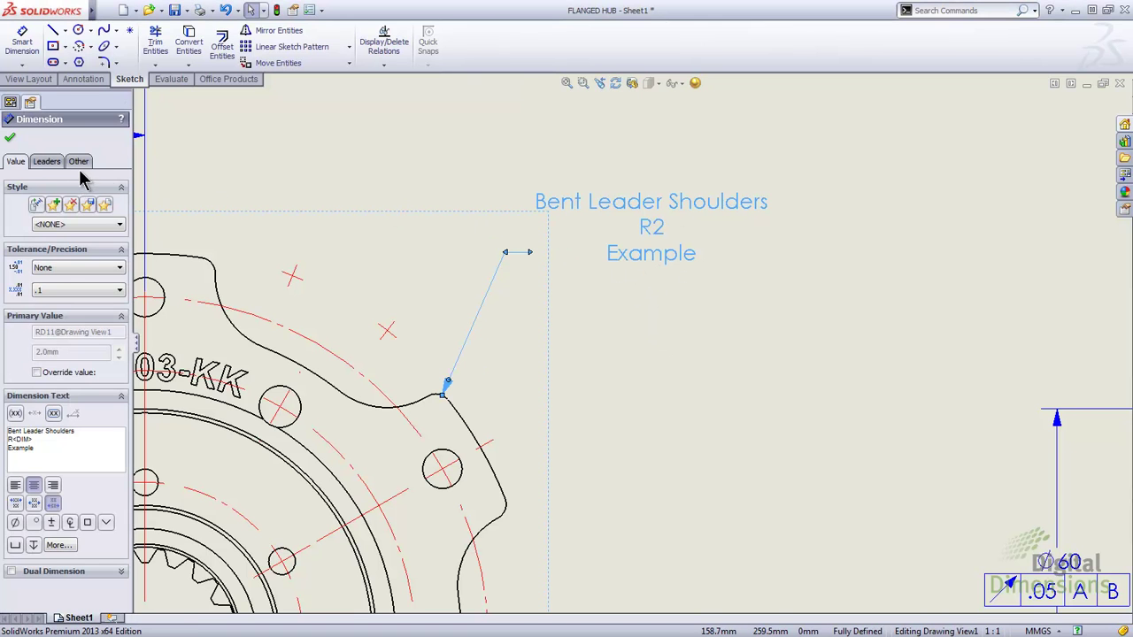
left_click(47, 162)
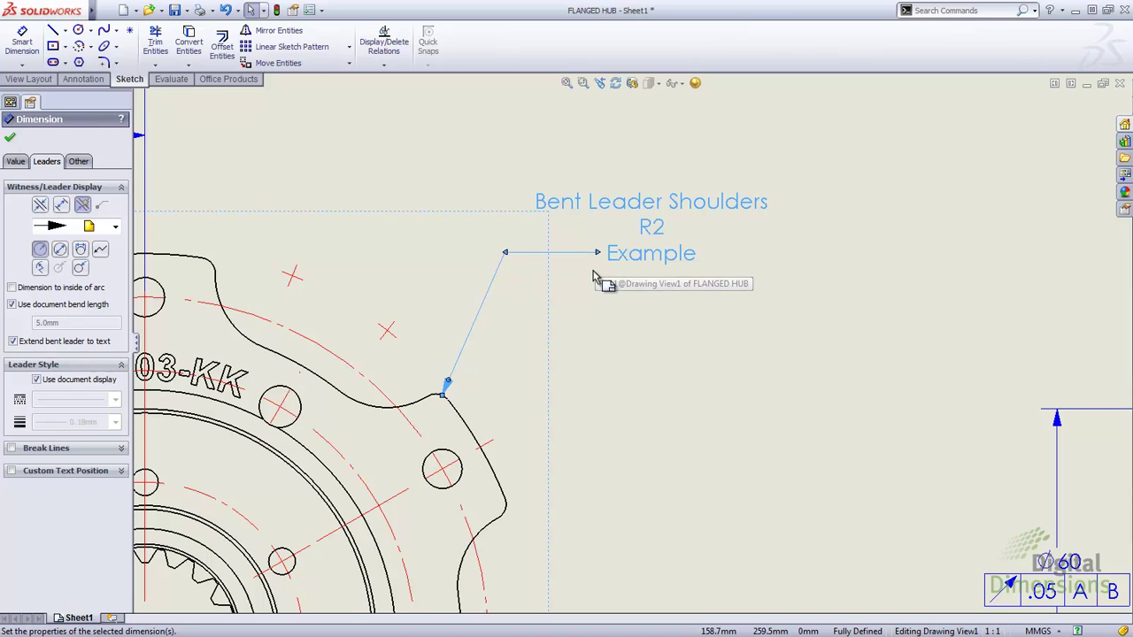
left_click(15, 164)
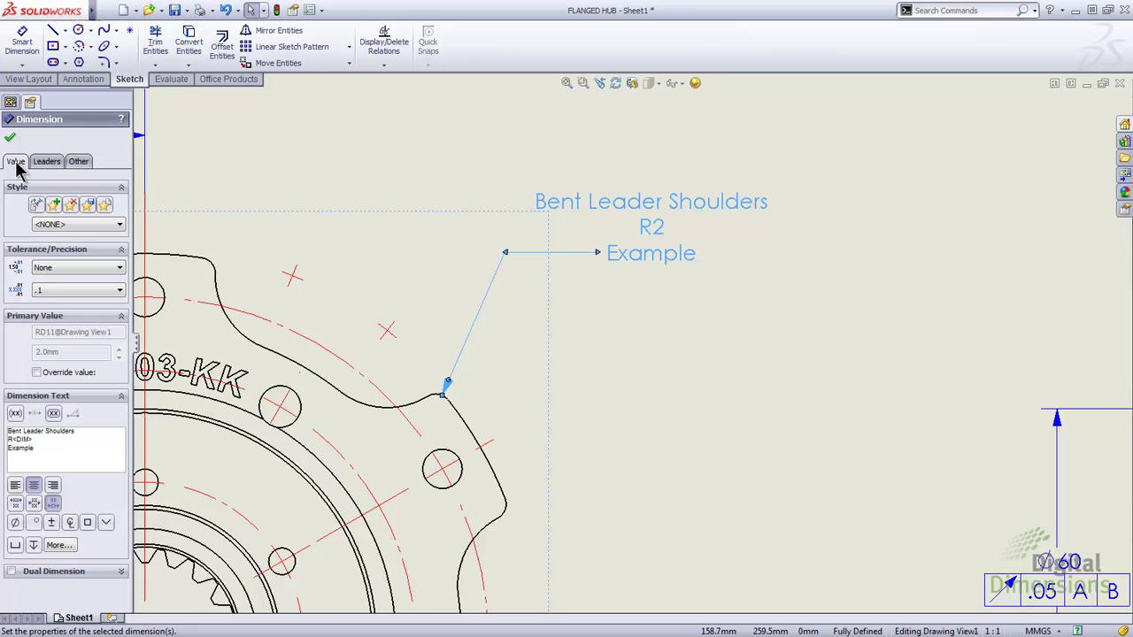
left_click(34, 505)
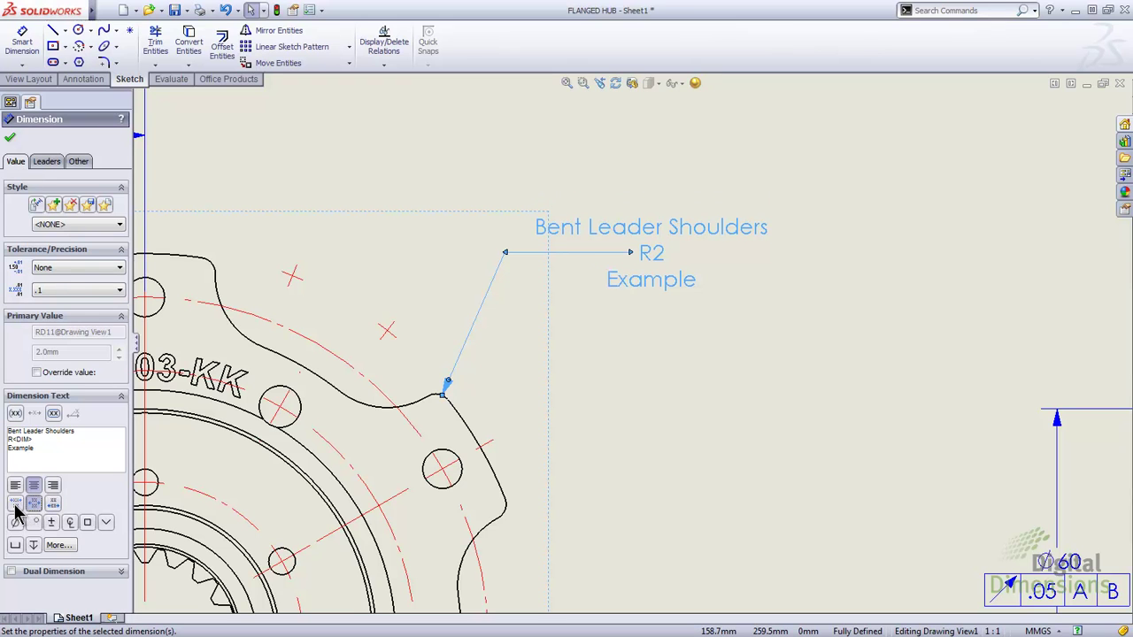
left_click(15, 504)
left_click(35, 505)
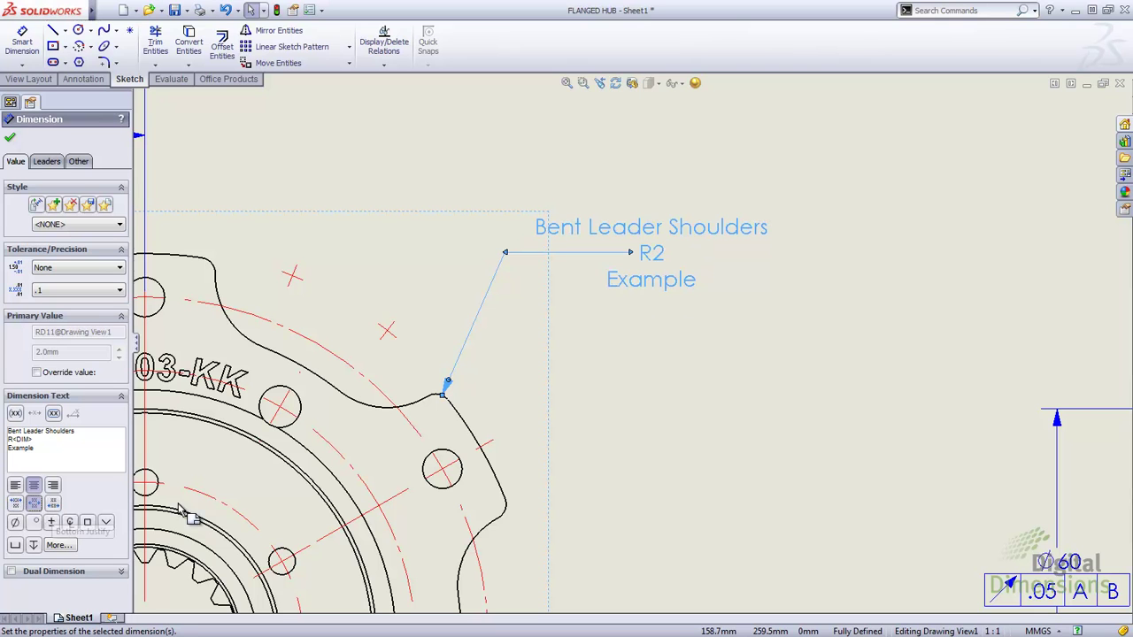
left_click(669, 395)
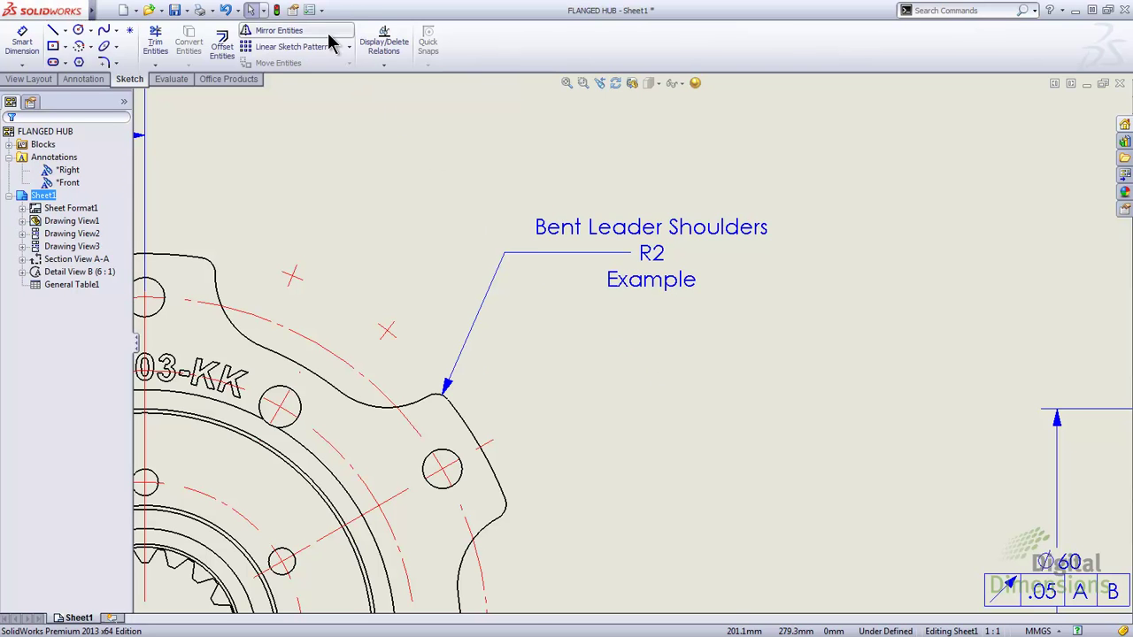
Turn on extending bent leaders to the text in the document-level dimension settings of the flanged hub drawing.
left_click(310, 11)
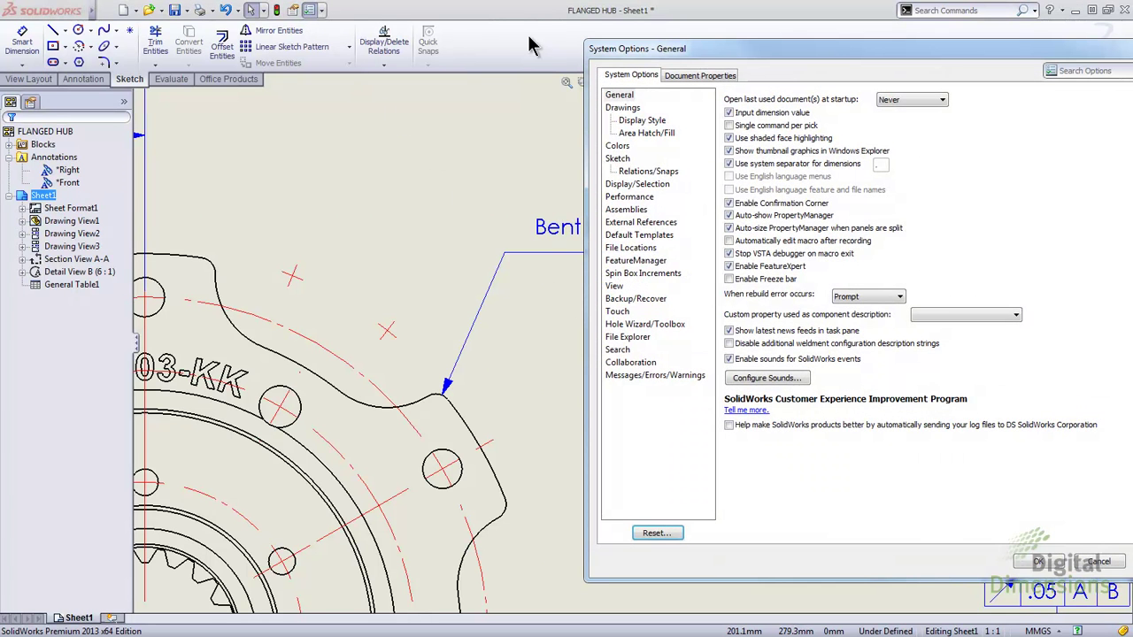
left_click_drag(714, 58, 607, 53)
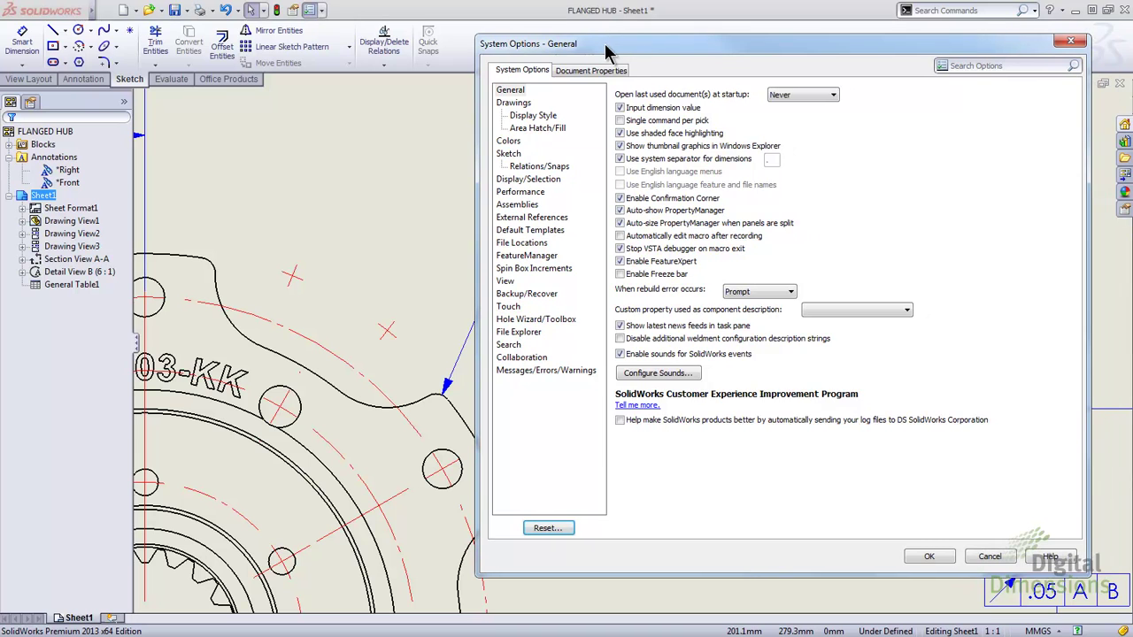
left_click(596, 71)
left_click(532, 116)
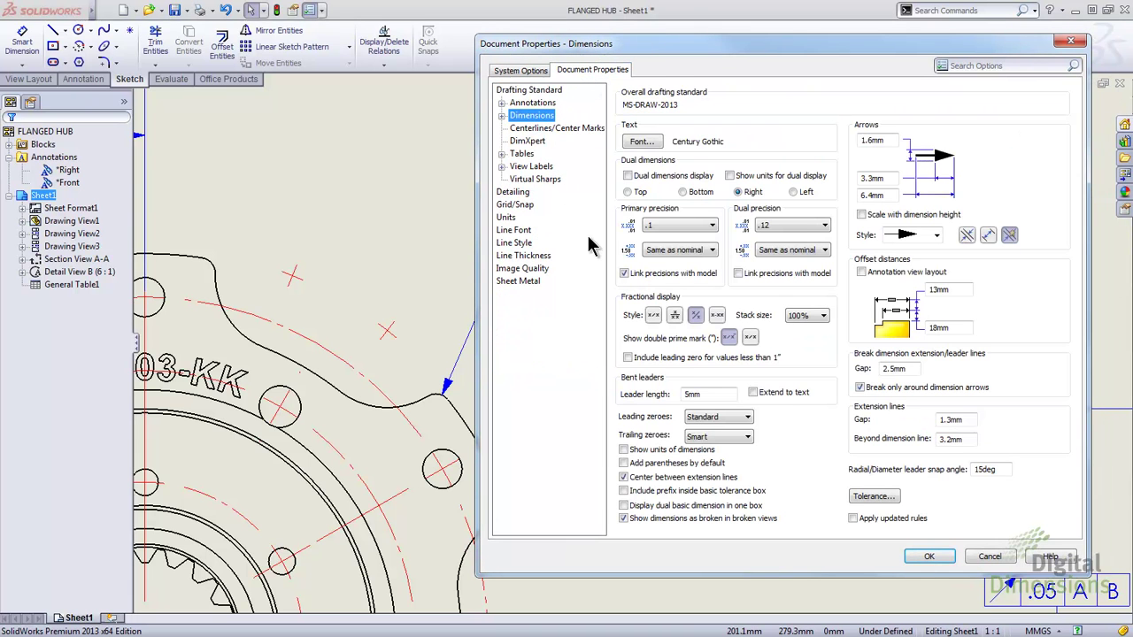
left_click(754, 393)
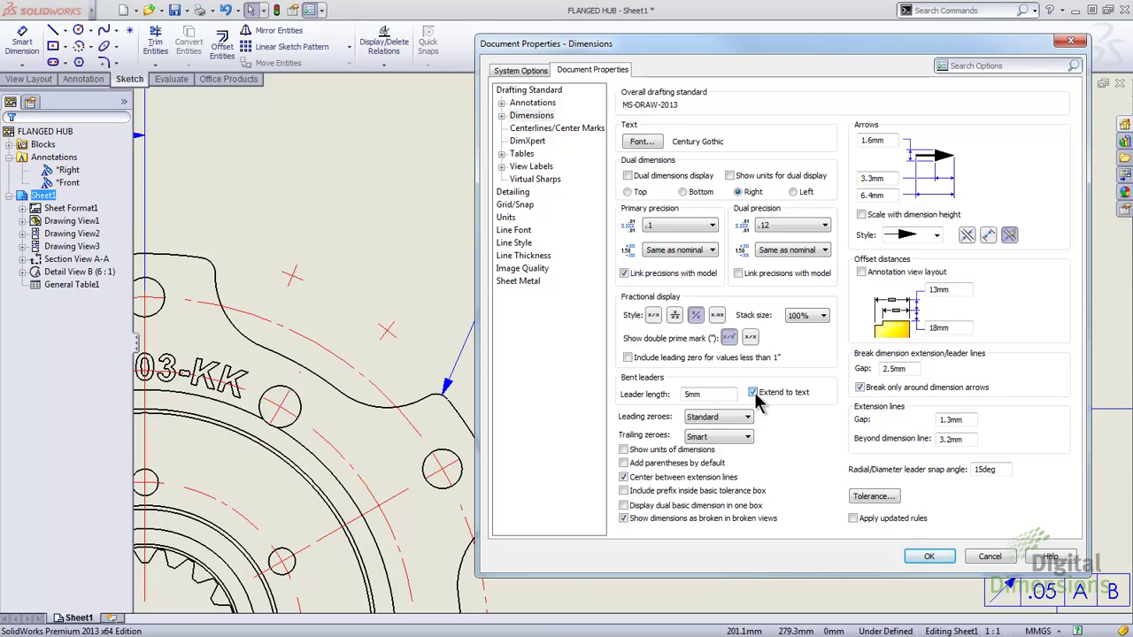
left_click(926, 558)
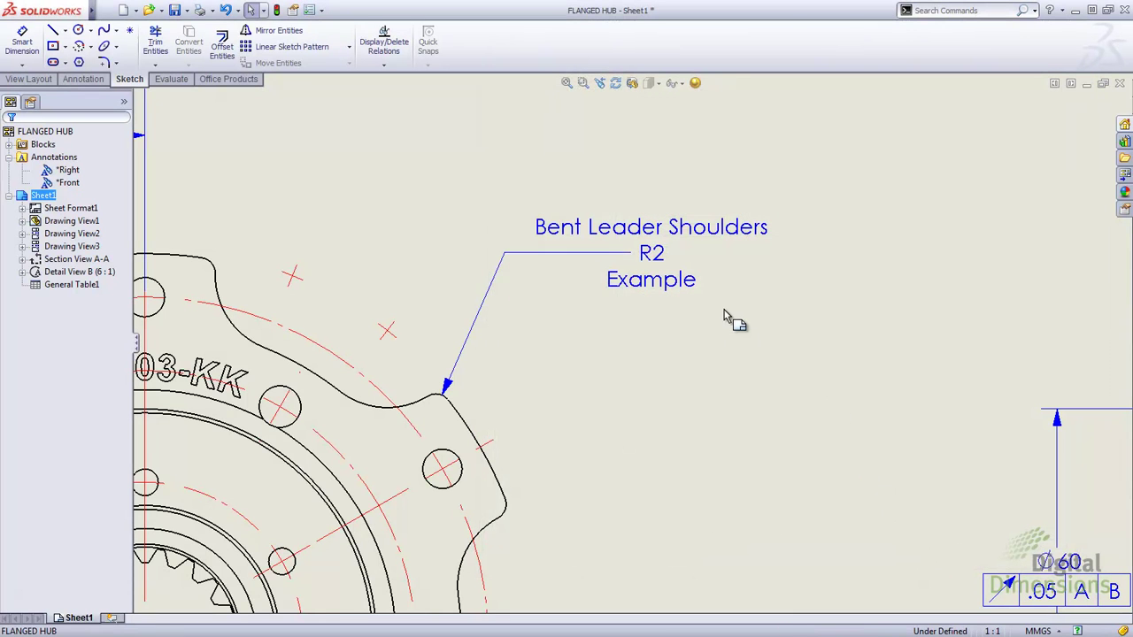
key("f")
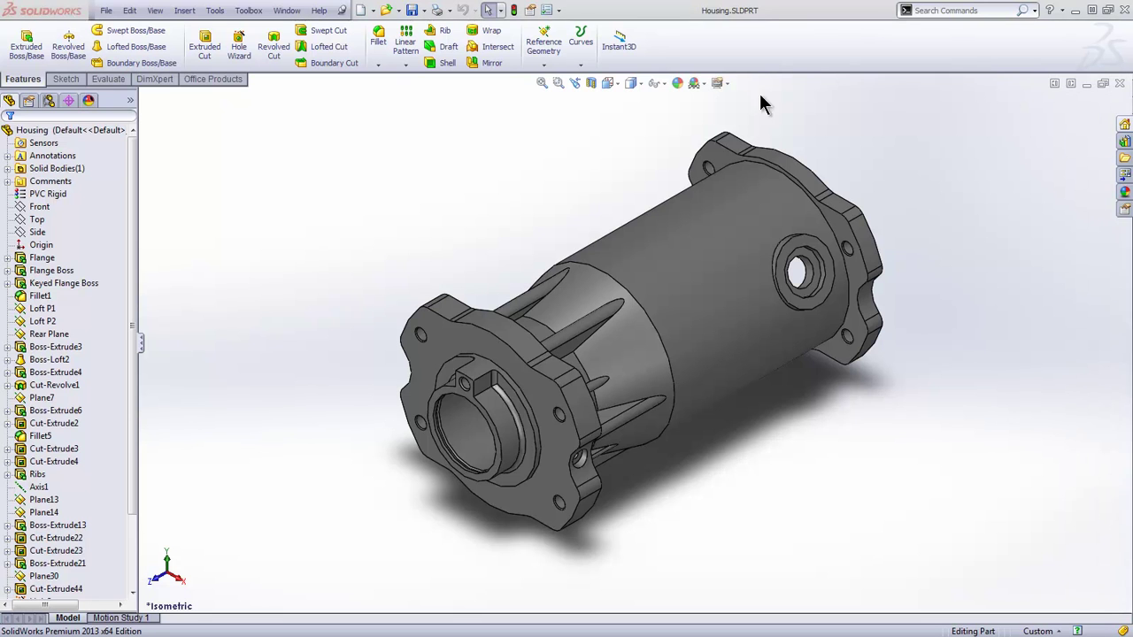
Add a Center of Mass reference point to the Housing part.
left_click(185, 11)
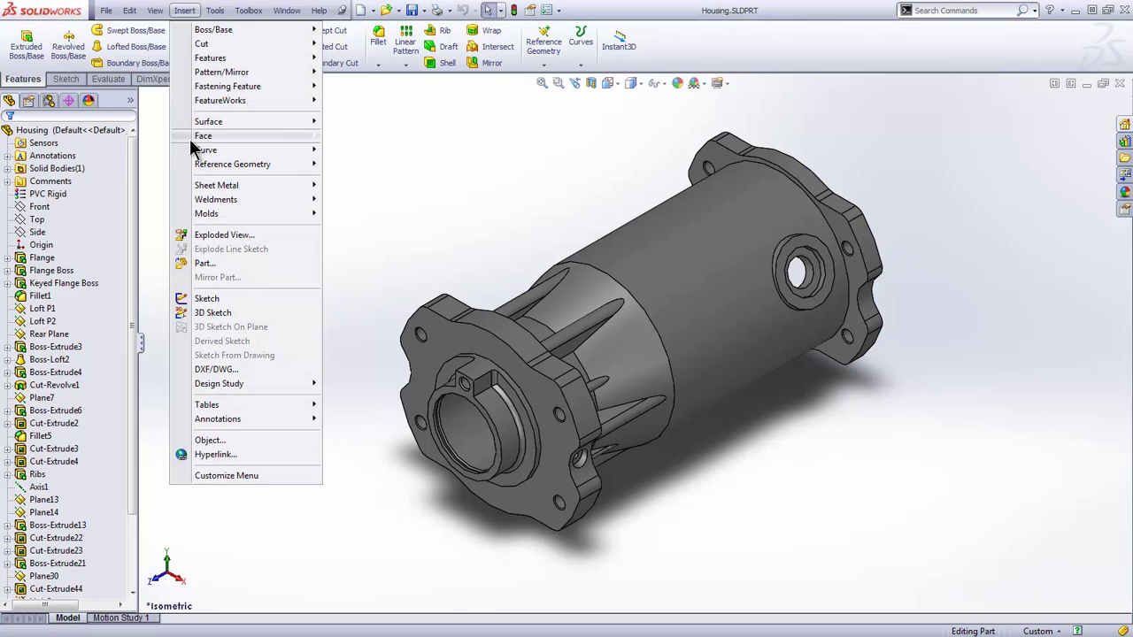
mouse_move(209, 164)
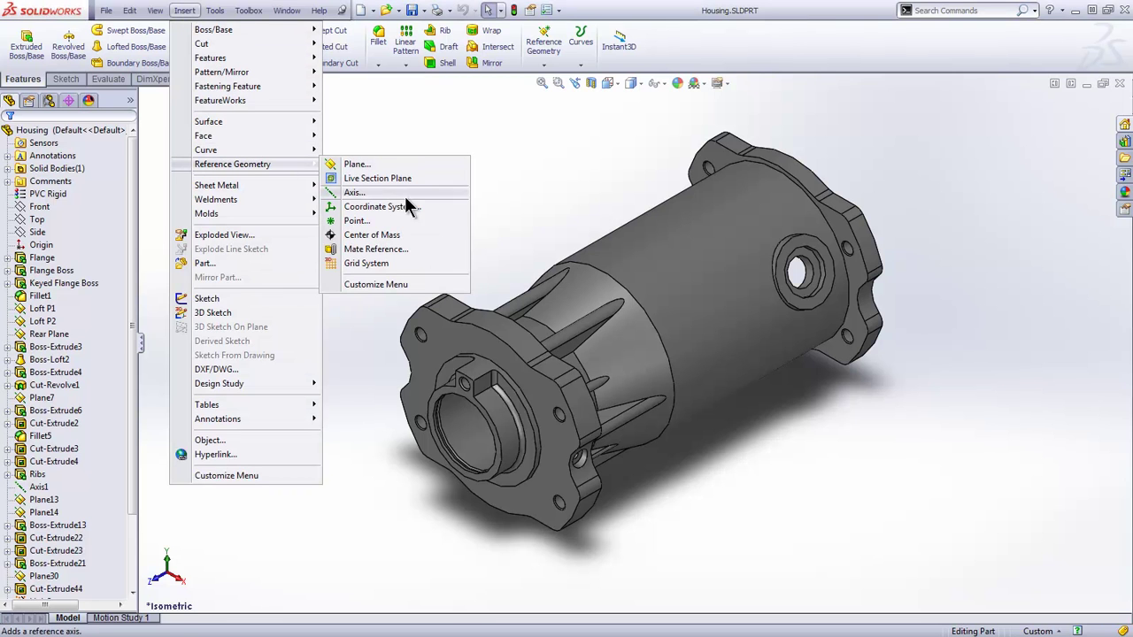
left_click(386, 237)
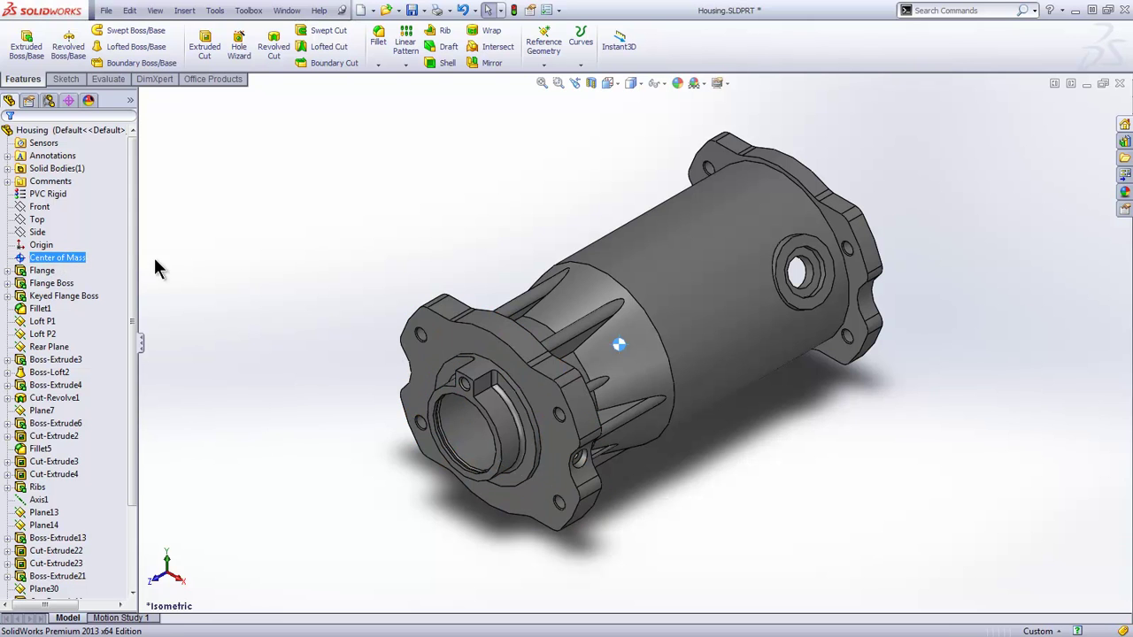
left_click(228, 259)
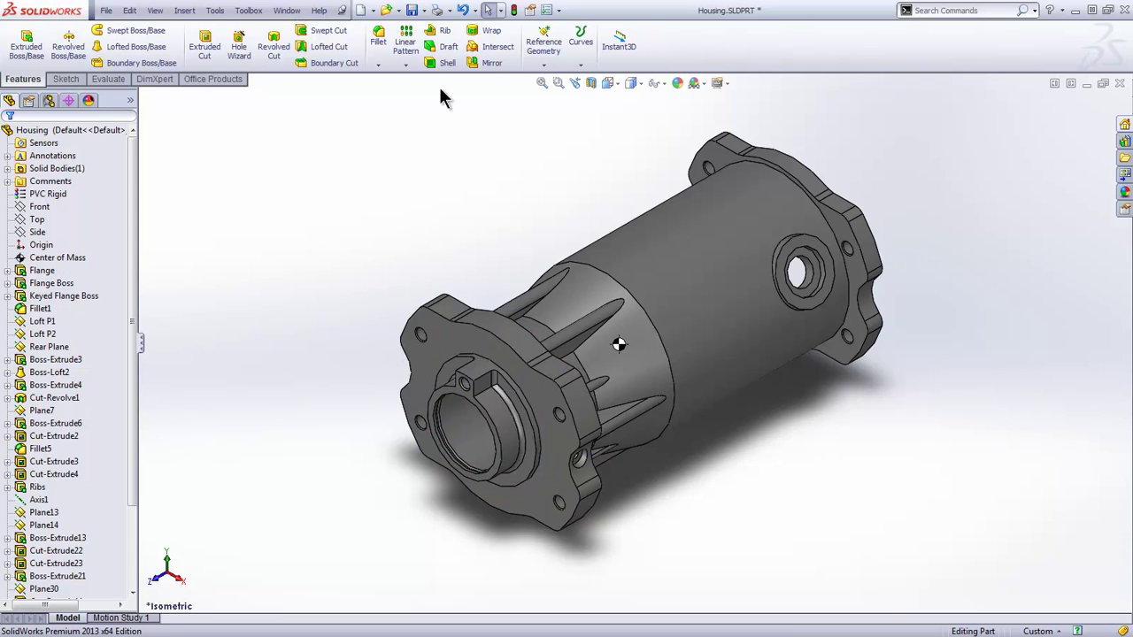
Create a drawing from the Housing part on an A (ANSI) Landscape sheet with the sheet format displayed.
left_click(373, 11)
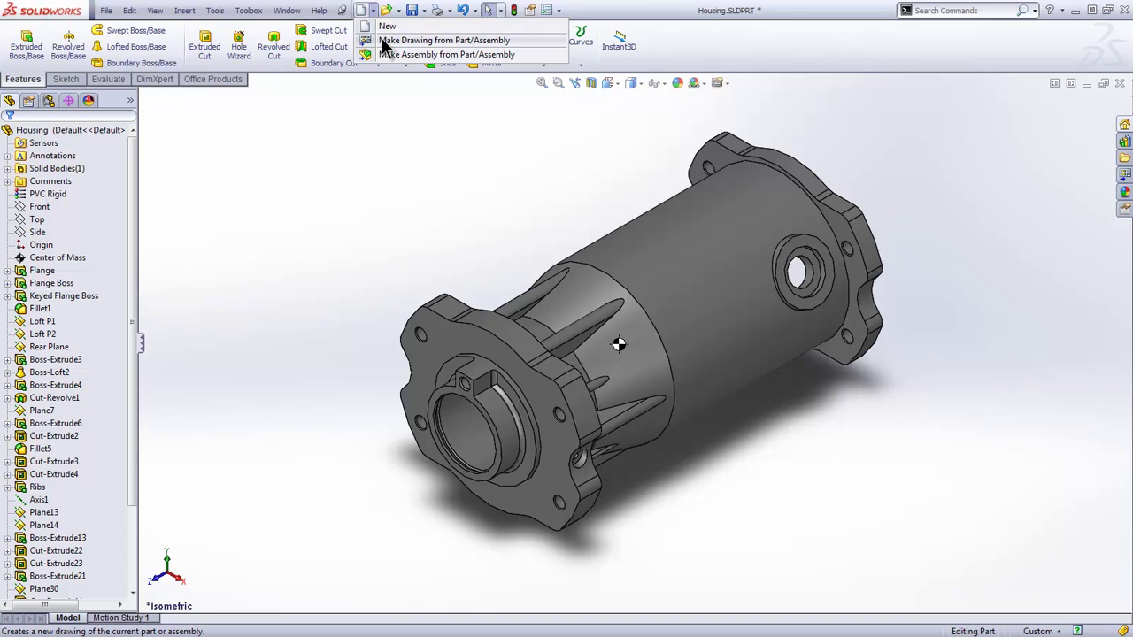
left_click(383, 43)
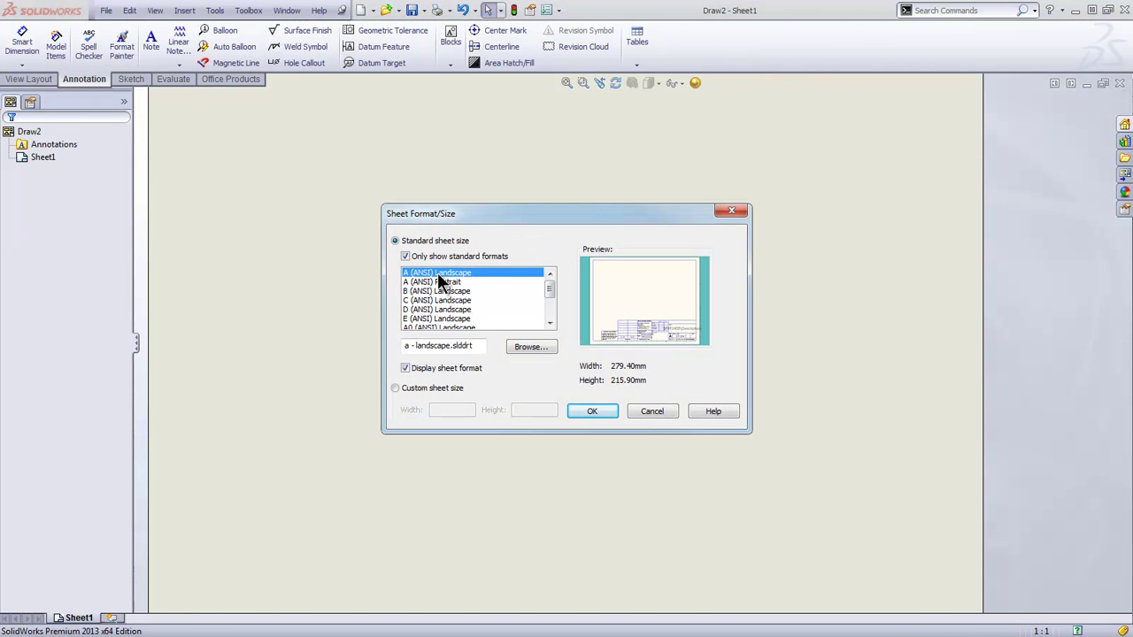
left_click(592, 411)
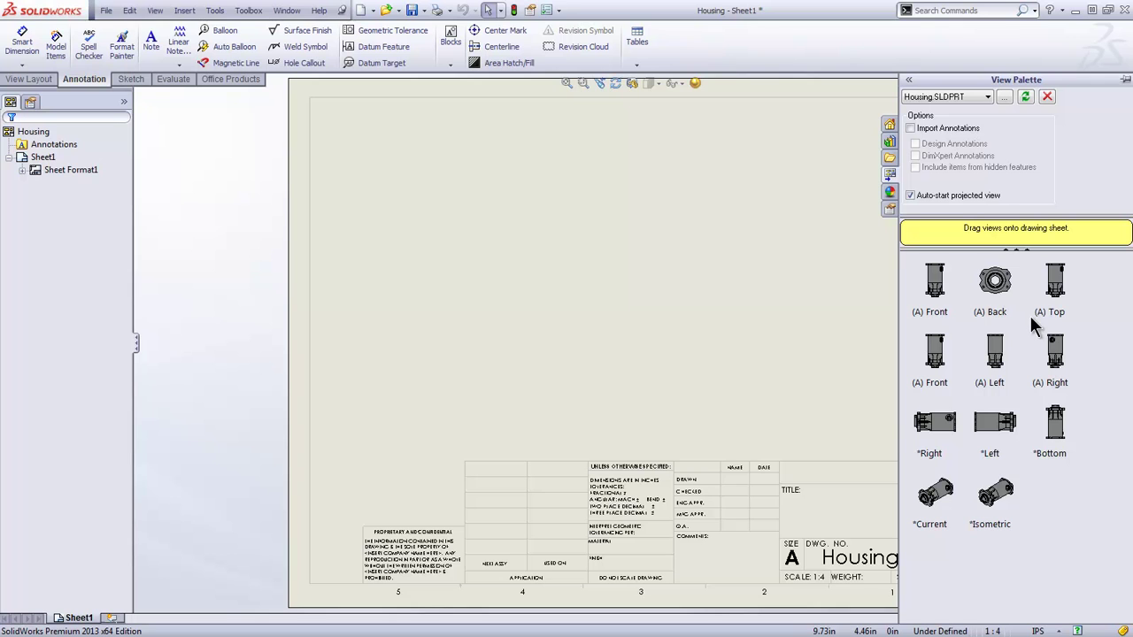
Place the Housing's (A) Back view at the sheet's lower left, with projected views above and to its right plus a diagonal isometric projection.
left_click_drag(995, 282, 462, 396)
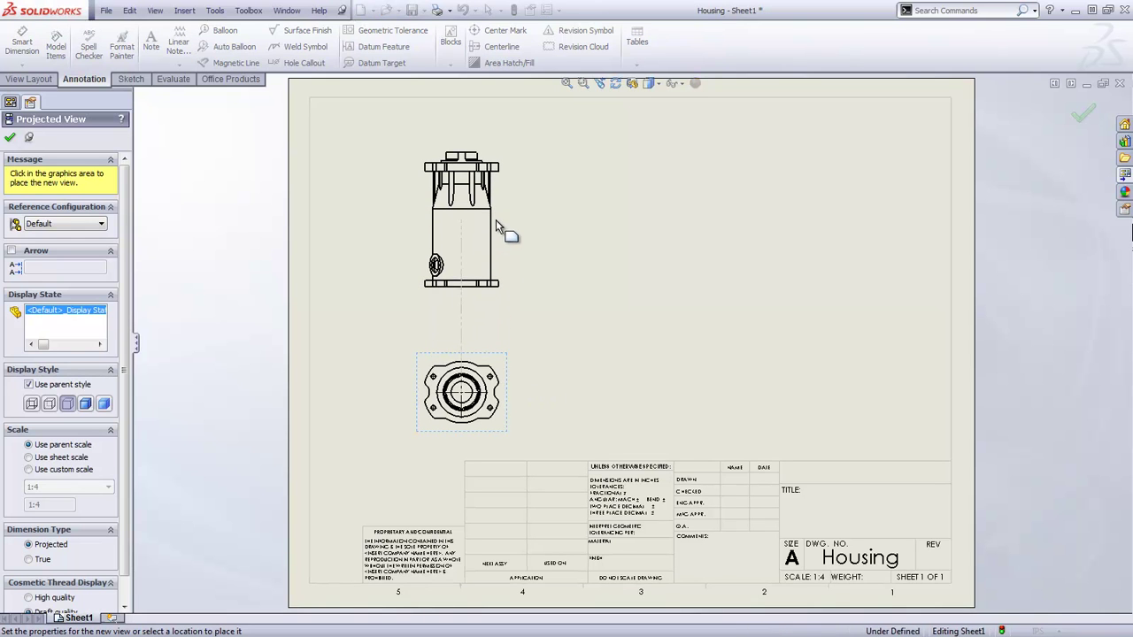
left_click(496, 219)
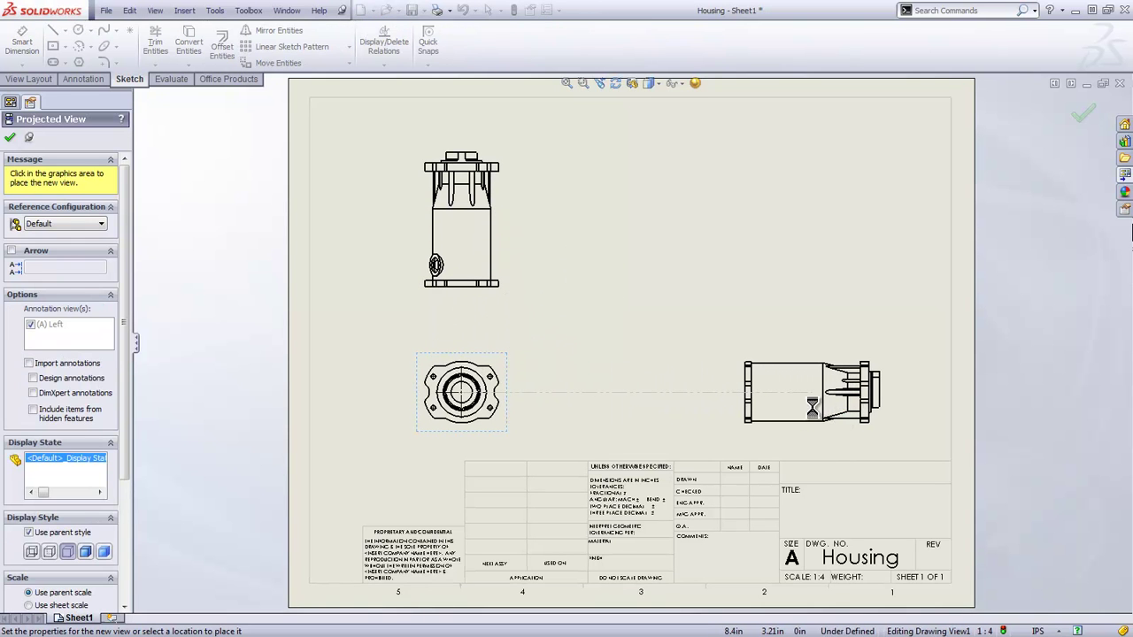
left_click(812, 392)
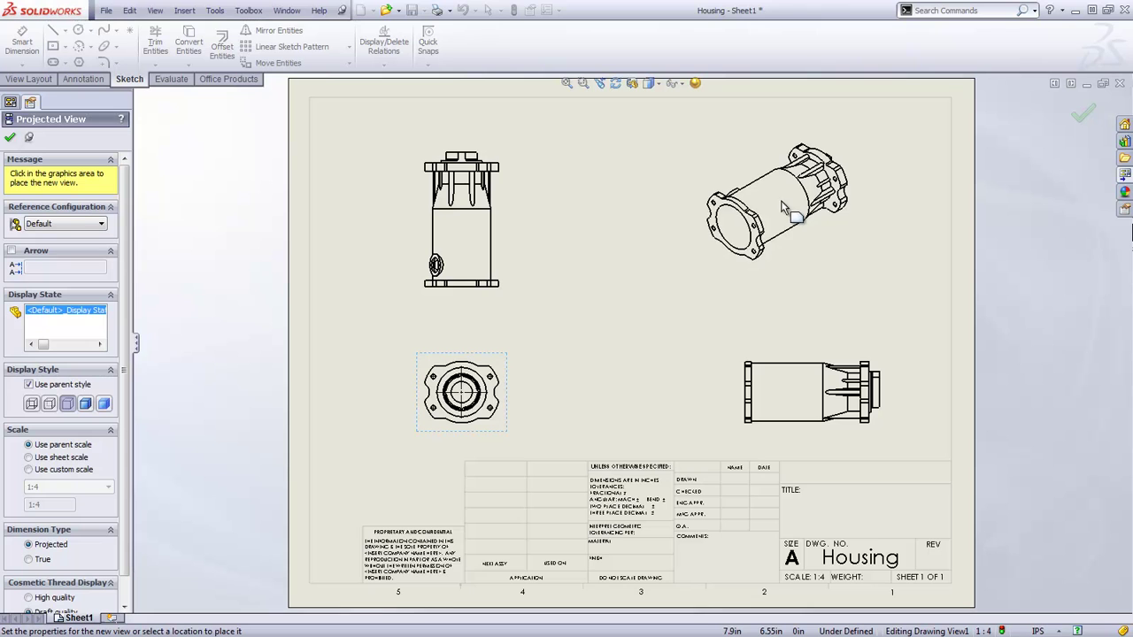
left_click(719, 255)
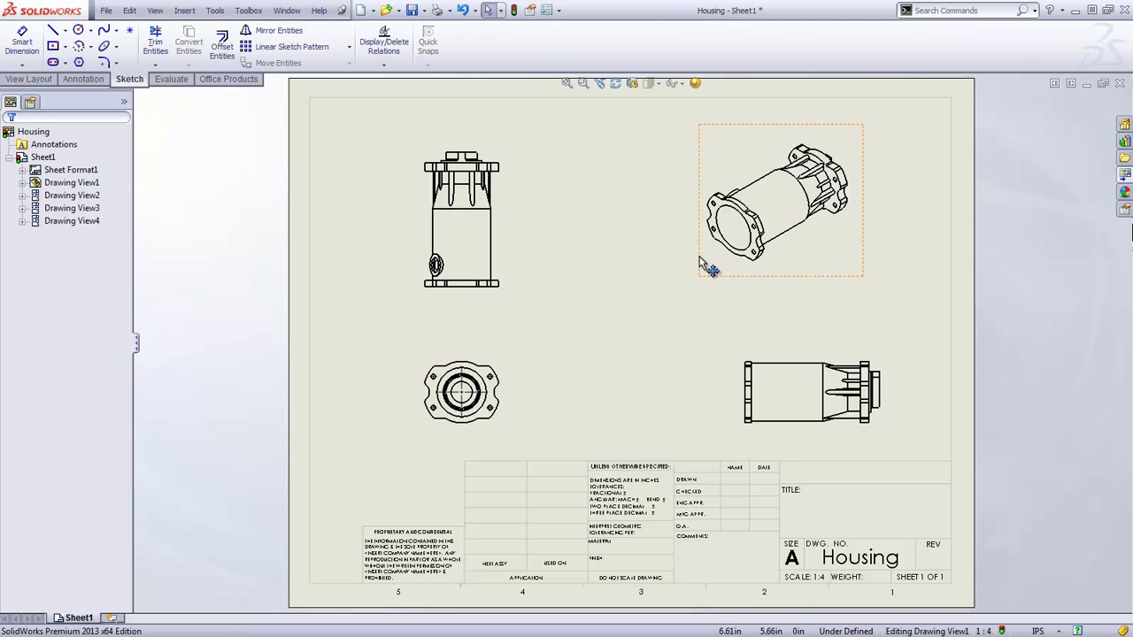
left_click(602, 338)
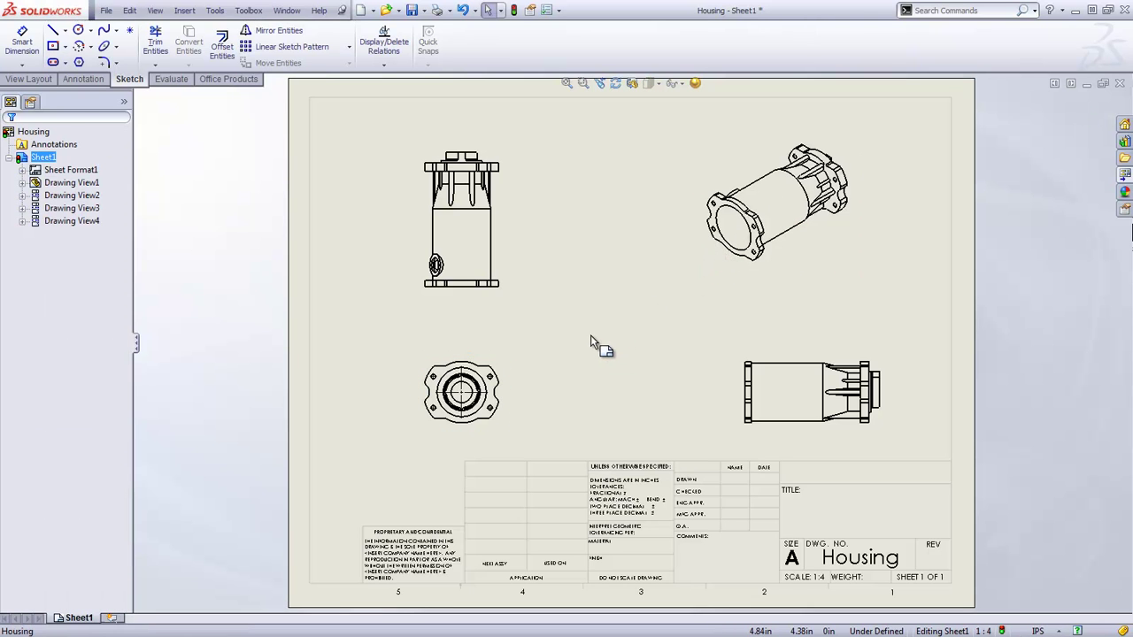
Import only the center of mass from the entire model into all drawing views as a model item.
left_click(84, 78)
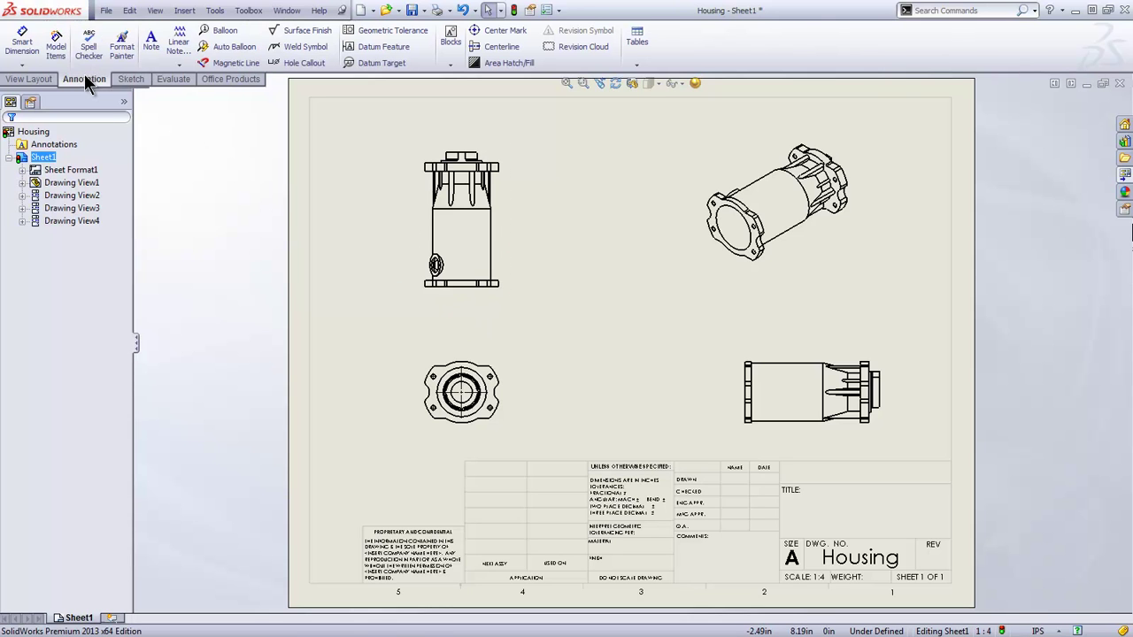
left_click(57, 53)
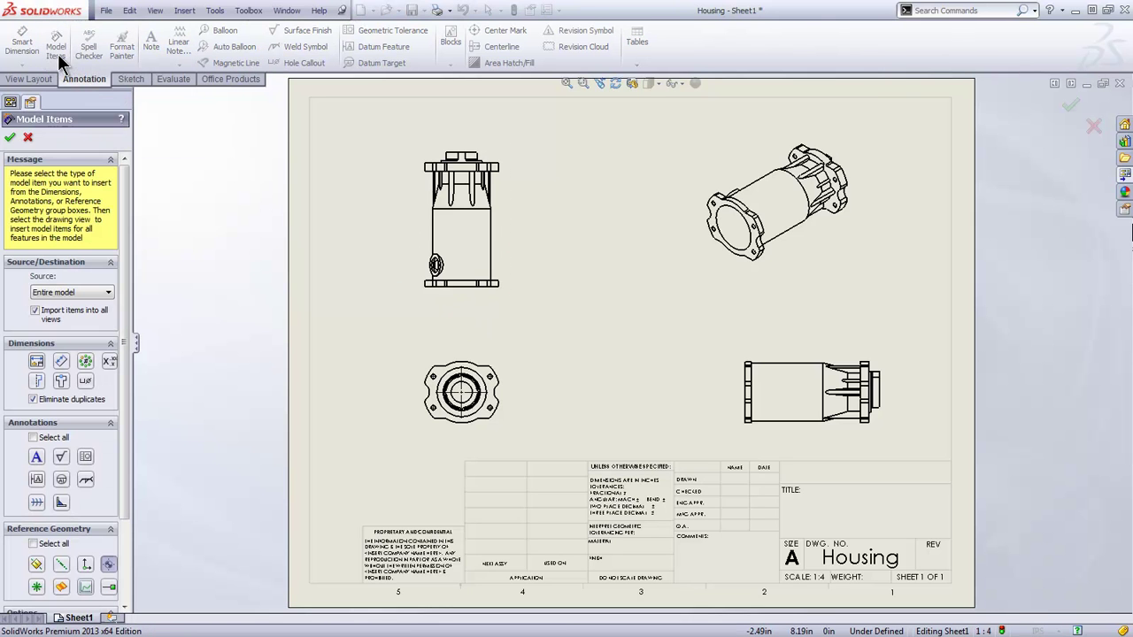
scroll(58, 290, "down", 3)
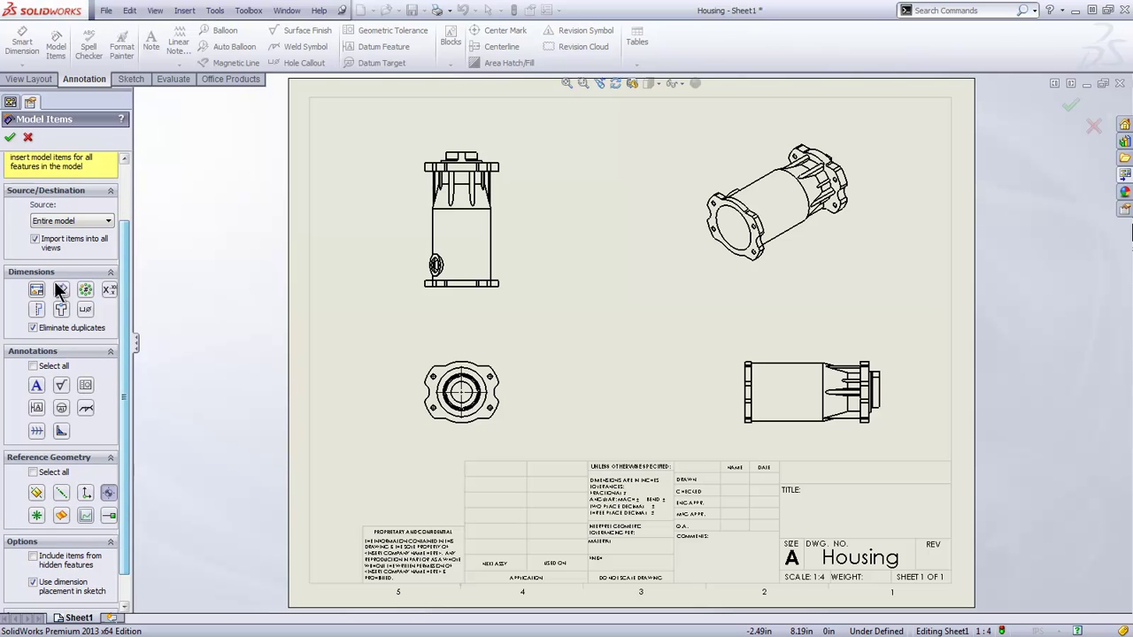
left_click(37, 293)
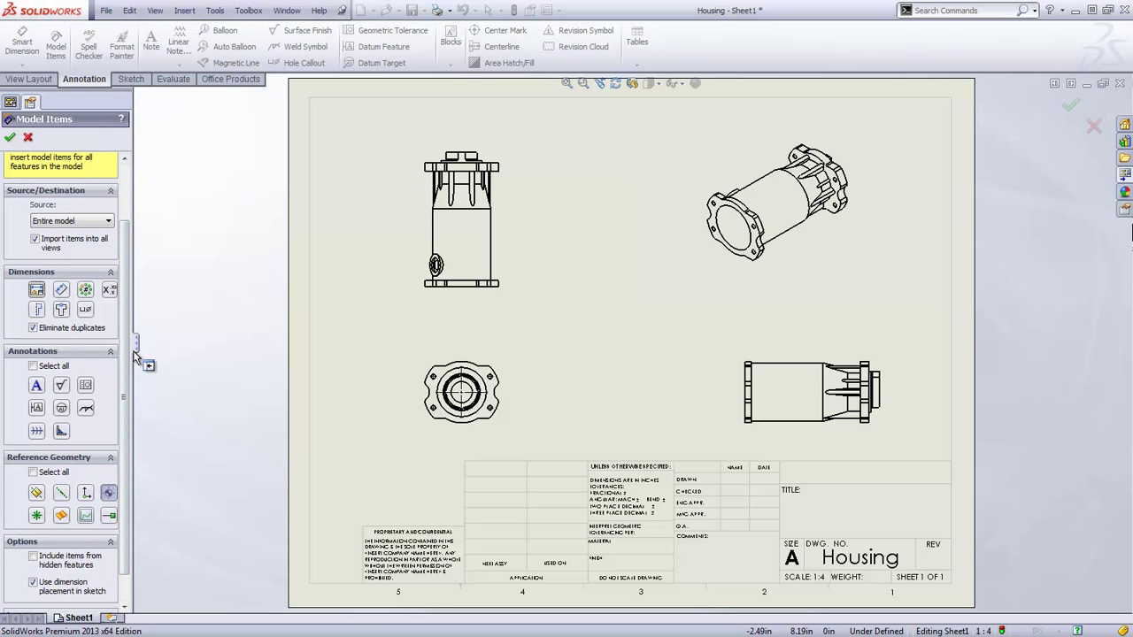
scroll(130, 361, "down", 2)
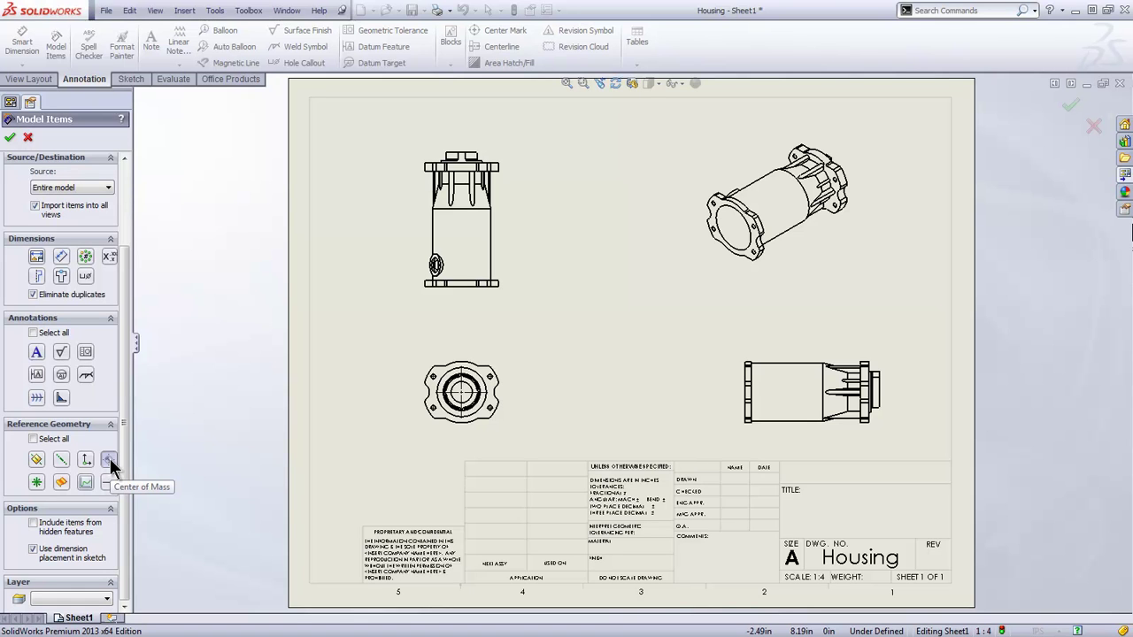
left_click(111, 458)
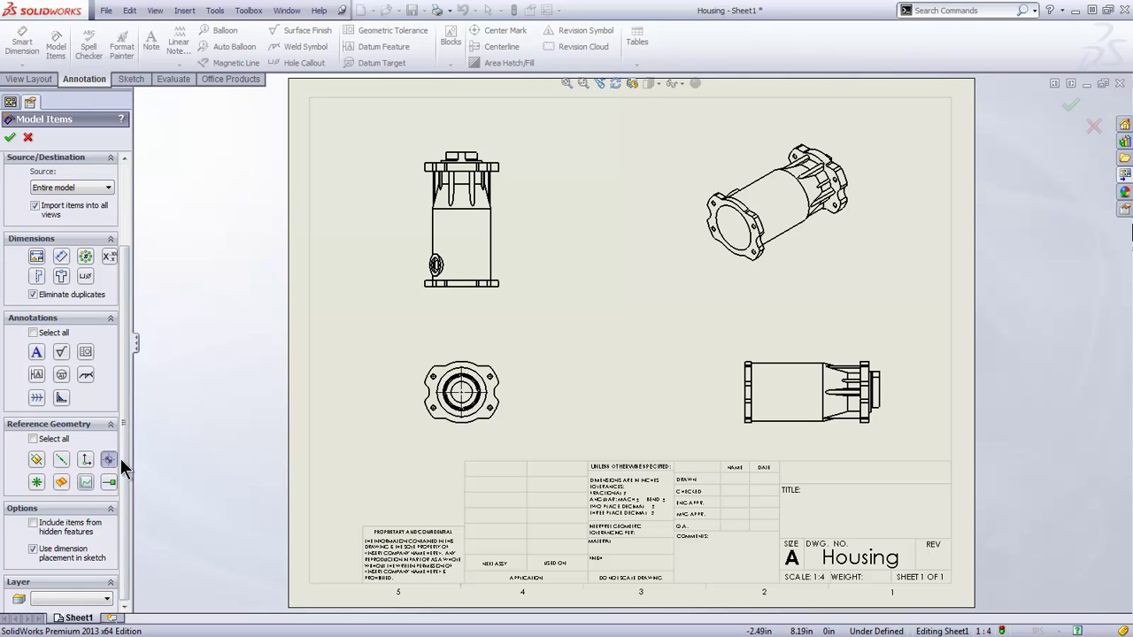
left_click_drag(124, 292, 136, 209)
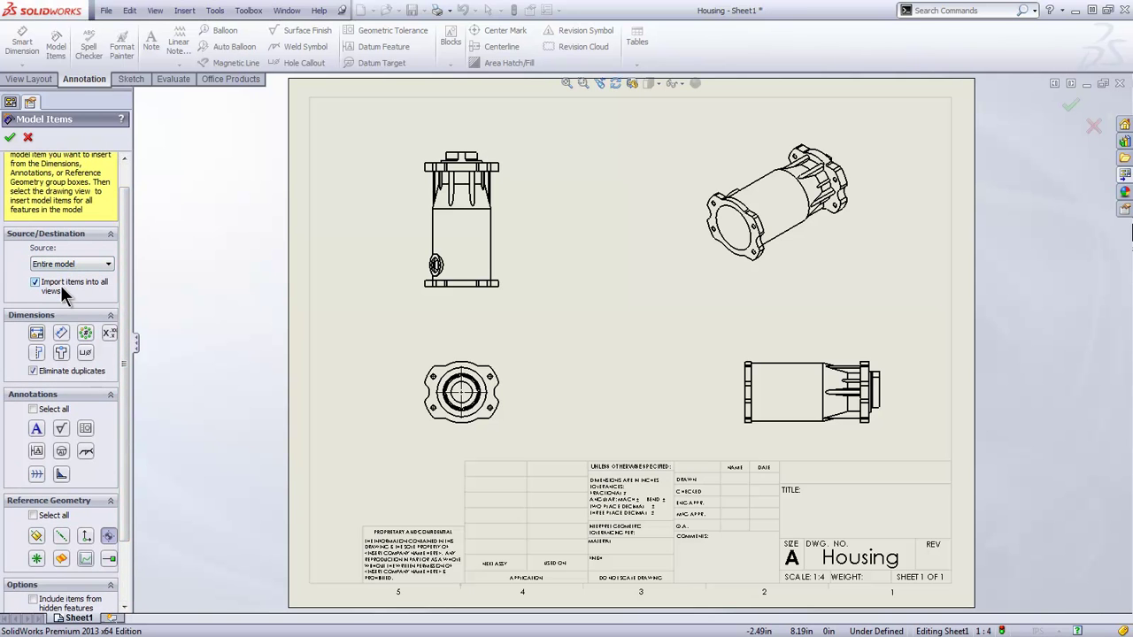
left_click(10, 137)
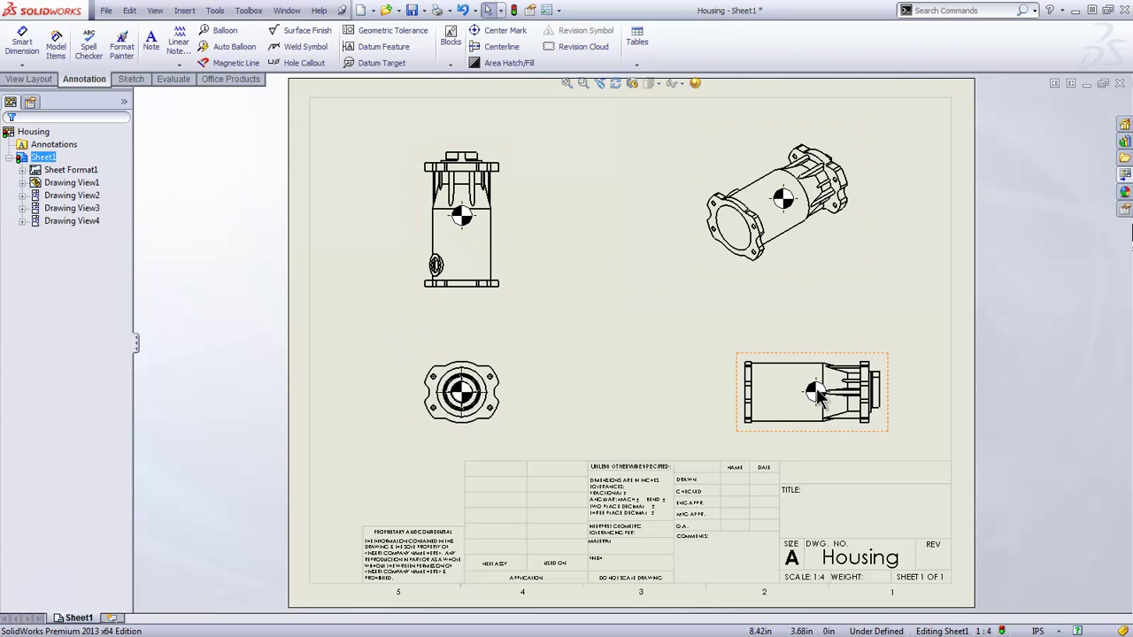
Dimension the horizontal distance from the center of mass to the upper-right mounting hole in the back view, placing it above the flange.
left_click(23, 46)
scroll(461, 403, "down", 2)
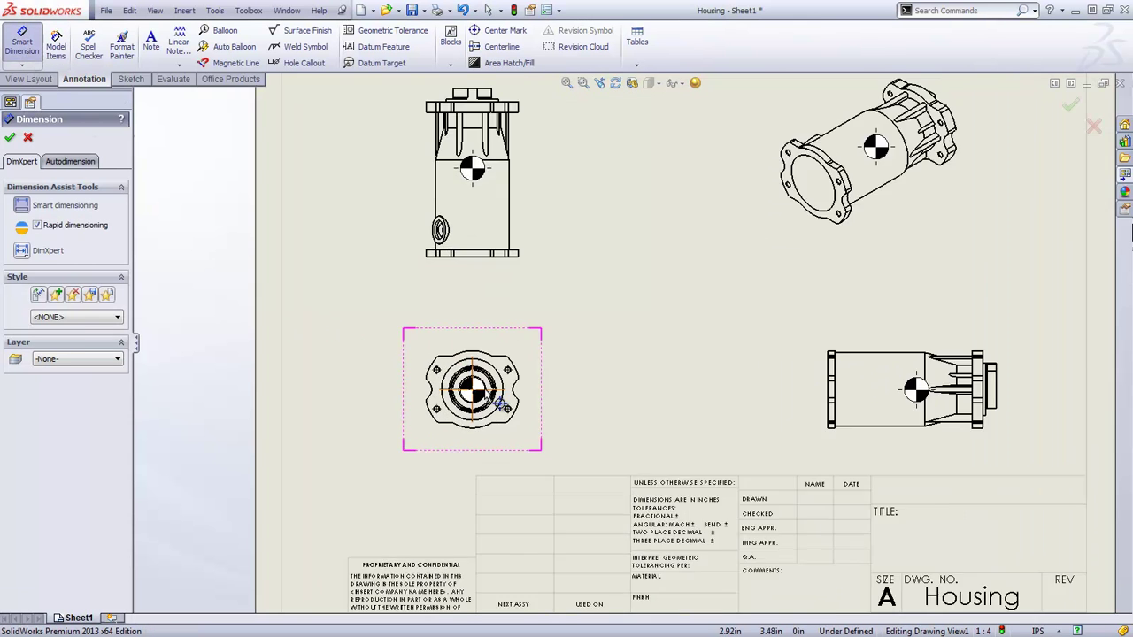
scroll(495, 400, "down", 3)
left_click(529, 376)
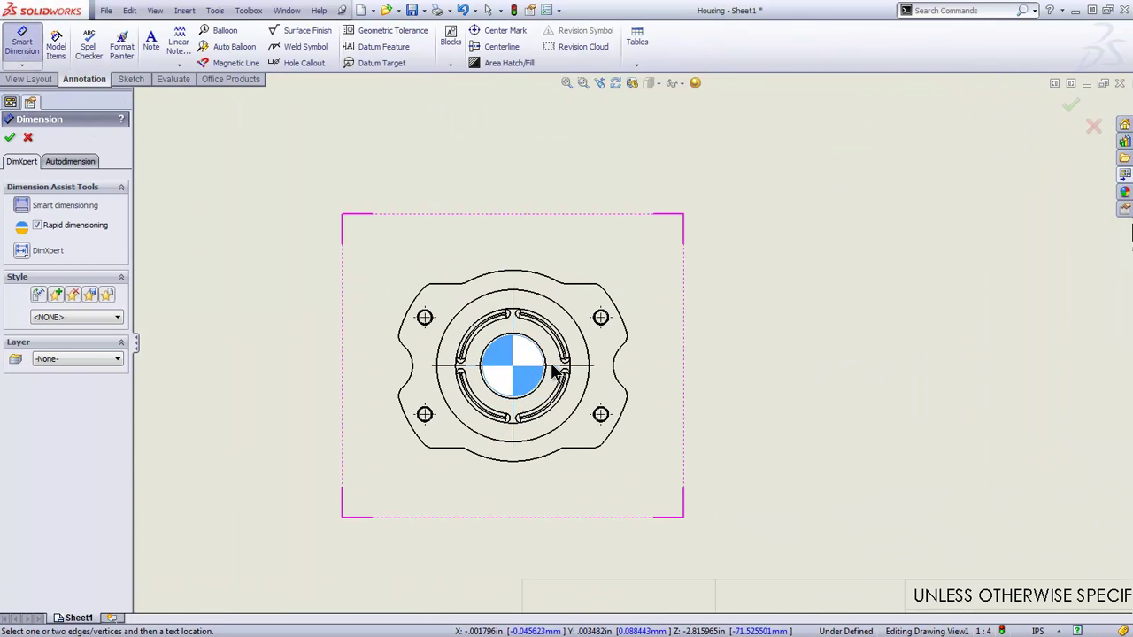
left_click(606, 324)
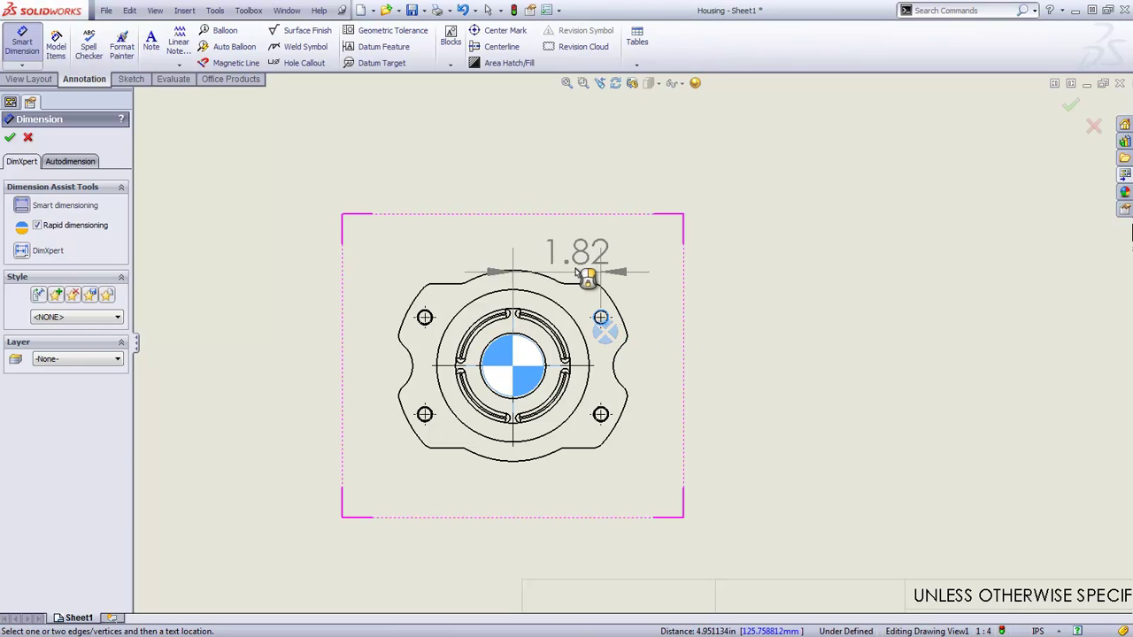
left_click(571, 221)
Dimension the vertical distance from the center of mass to the bottom flange edge in the projected view above the back view.
scroll(551, 351, "up", 5)
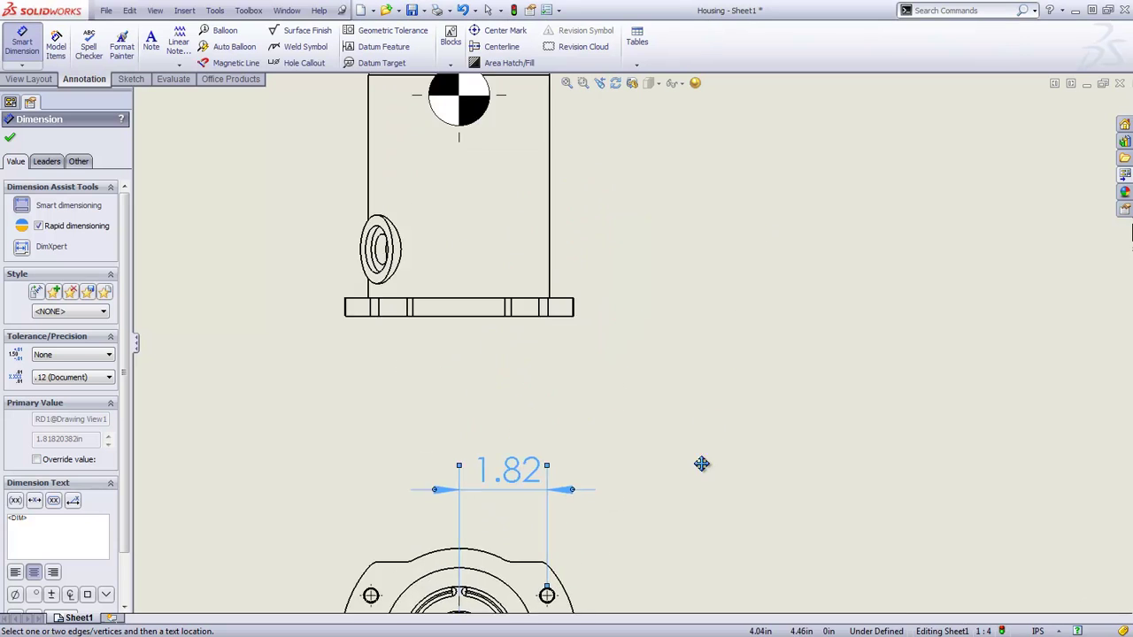
left_click(466, 222)
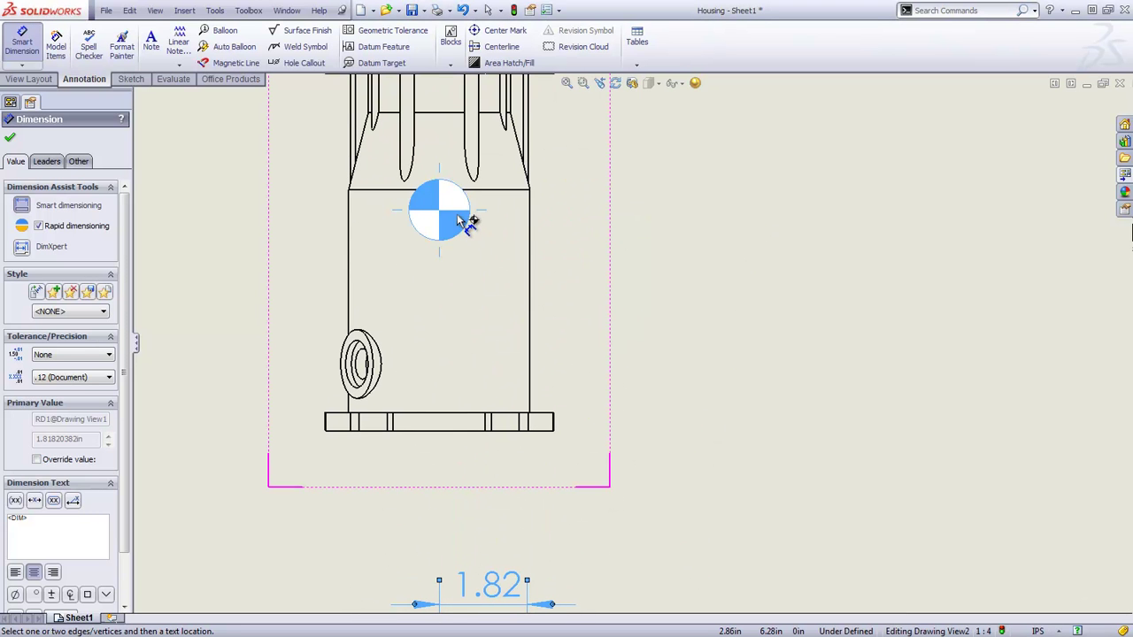
left_click(469, 440)
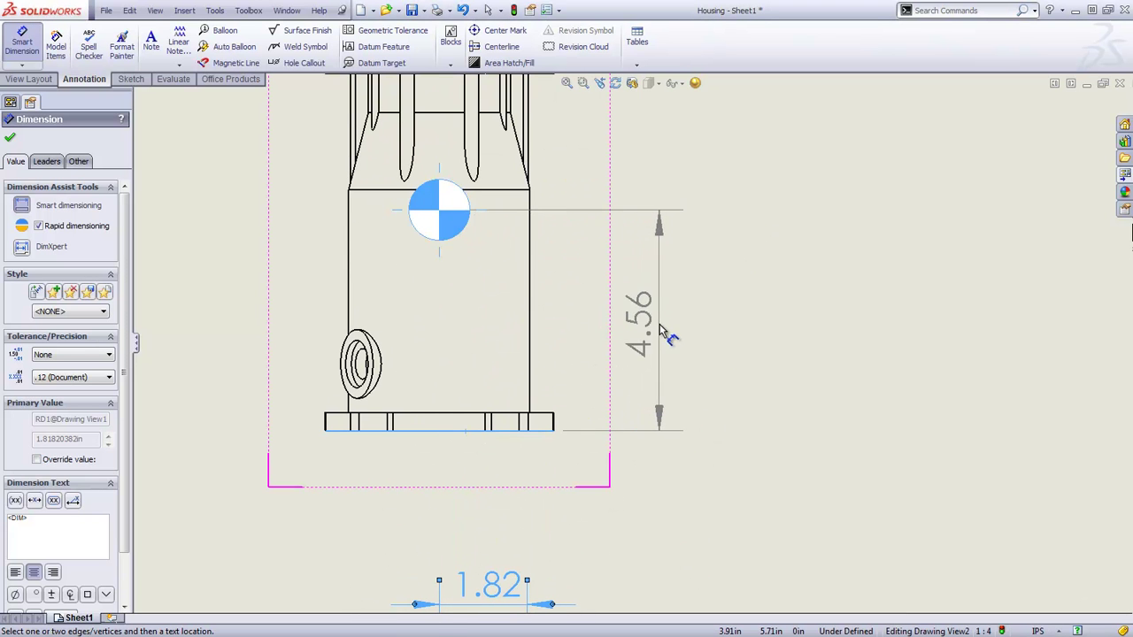
left_click(659, 324)
scroll(769, 380, "down", 2)
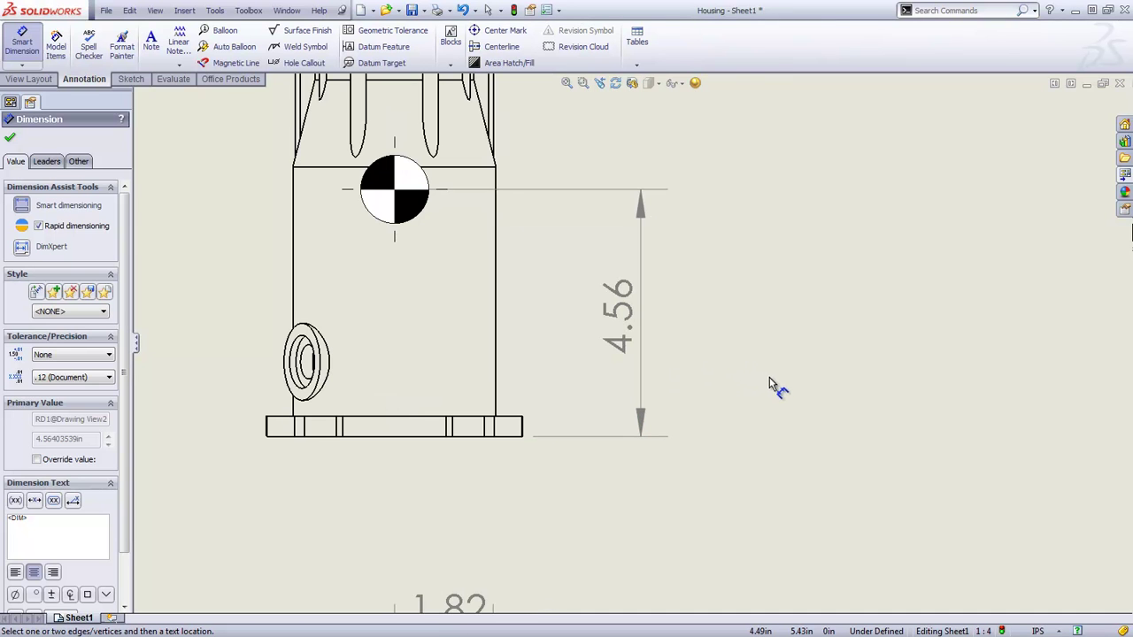
key("f")
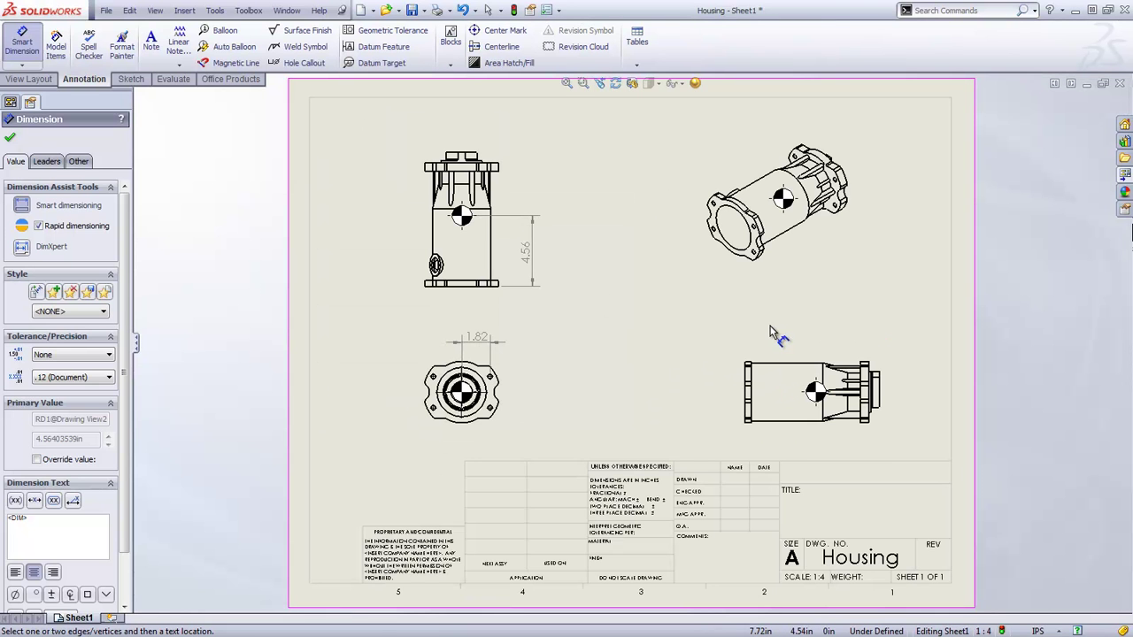
key("Escape")
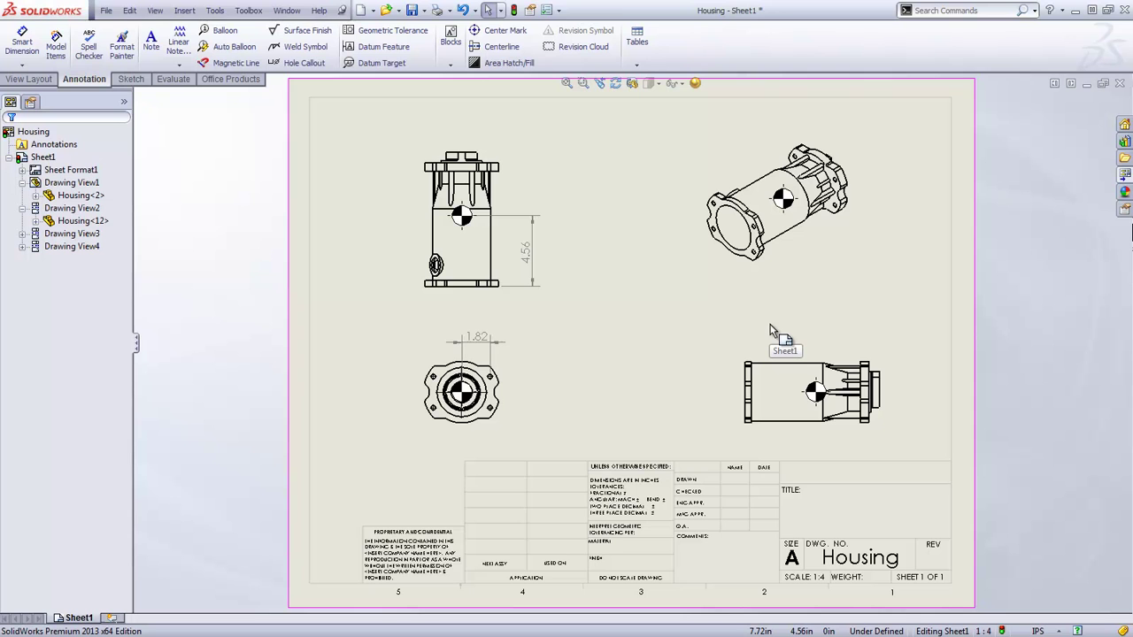